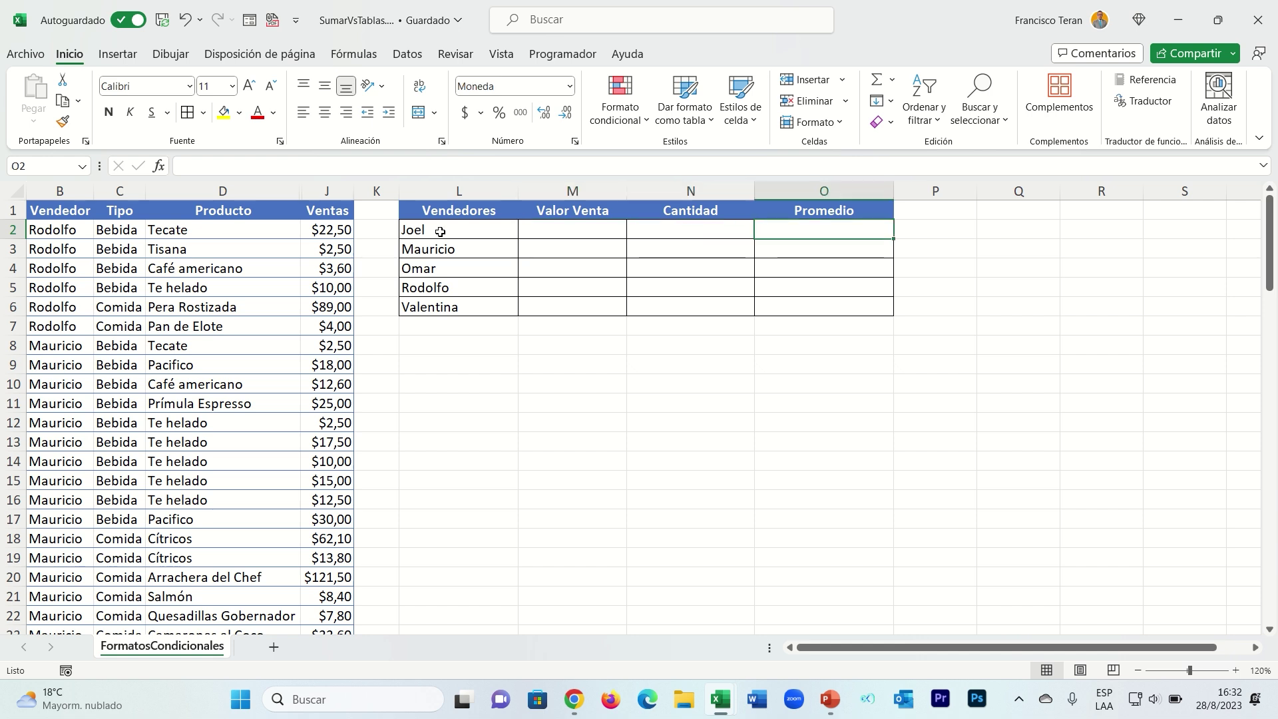
# - Examine the empty vendor summary table, its Valor Venta, Cantidad and Promedio columns, and the source Ventas column
pyautogui.moveTo(436, 230); pyautogui.dragTo(776, 228)
pyautogui.moveTo(454, 243); pyautogui.dragTo(802, 257)
pyautogui.moveTo(481, 272); pyautogui.dragTo(764, 272)
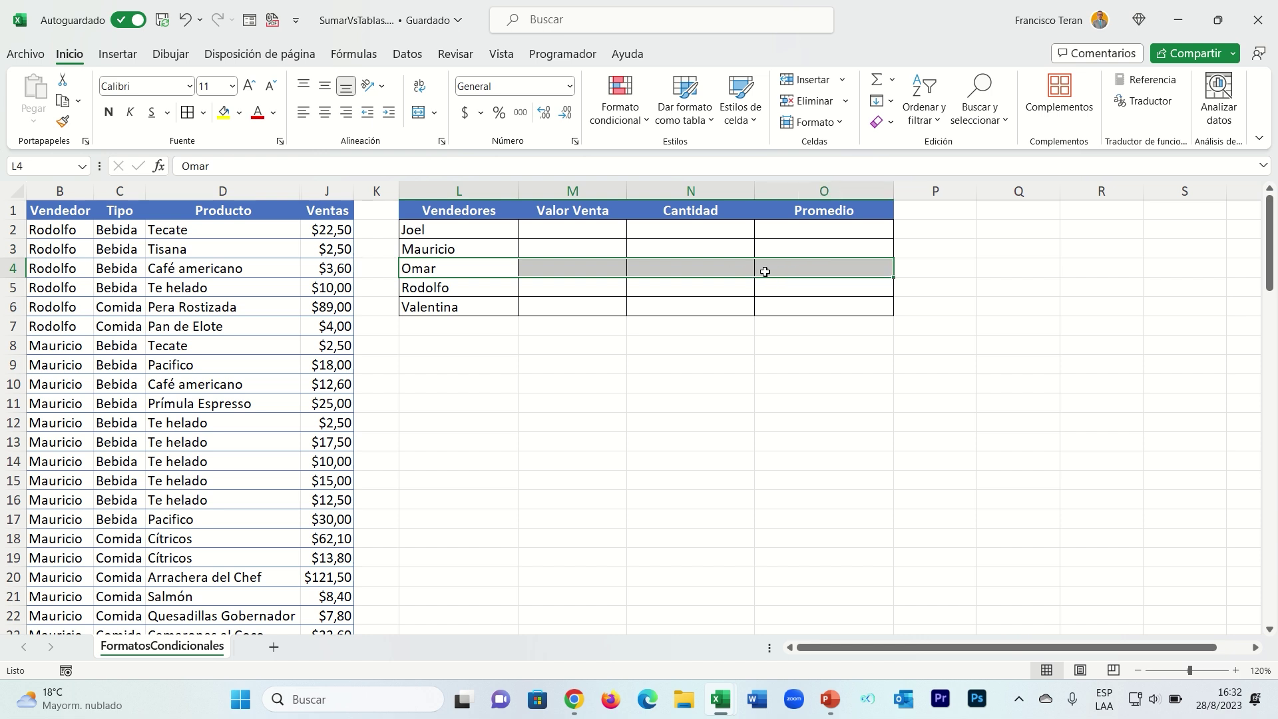
pyautogui.click(571, 230)
pyautogui.moveTo(575, 230); pyautogui.dragTo(580, 306)
pyautogui.click(577, 344)
pyautogui.click(459, 345)
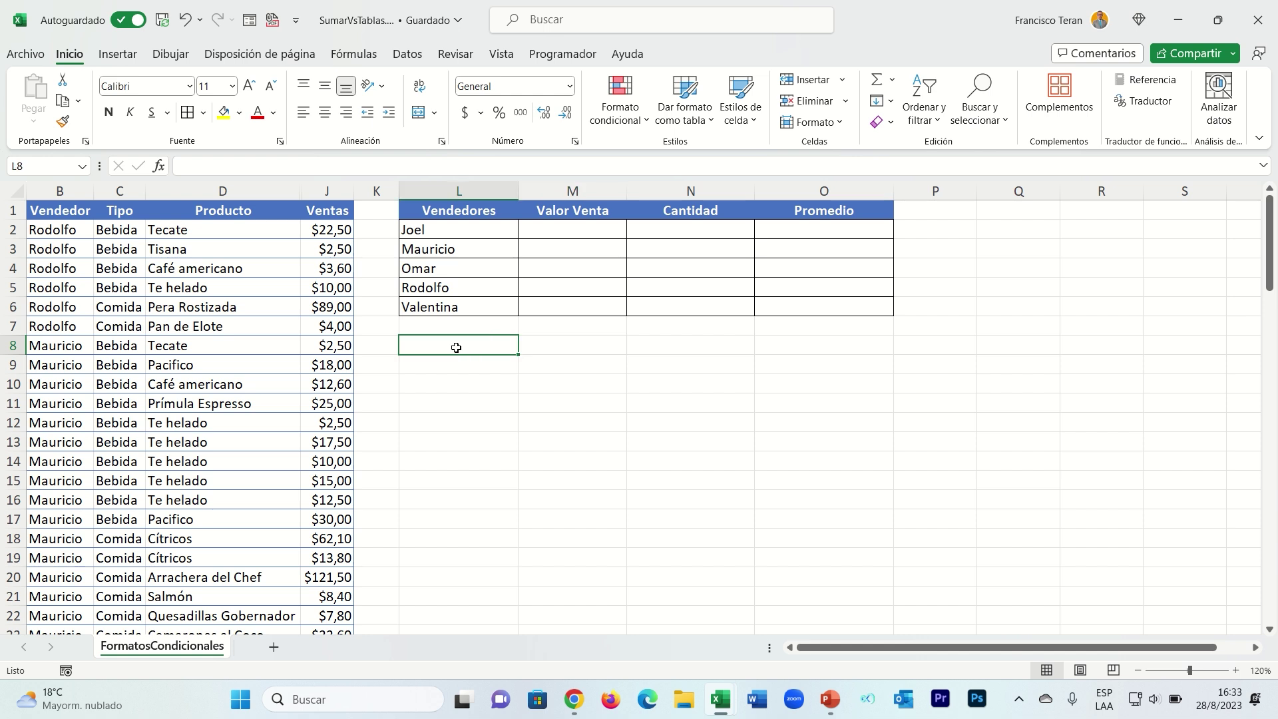
pyautogui.moveTo(459, 212); pyautogui.dragTo(844, 302)
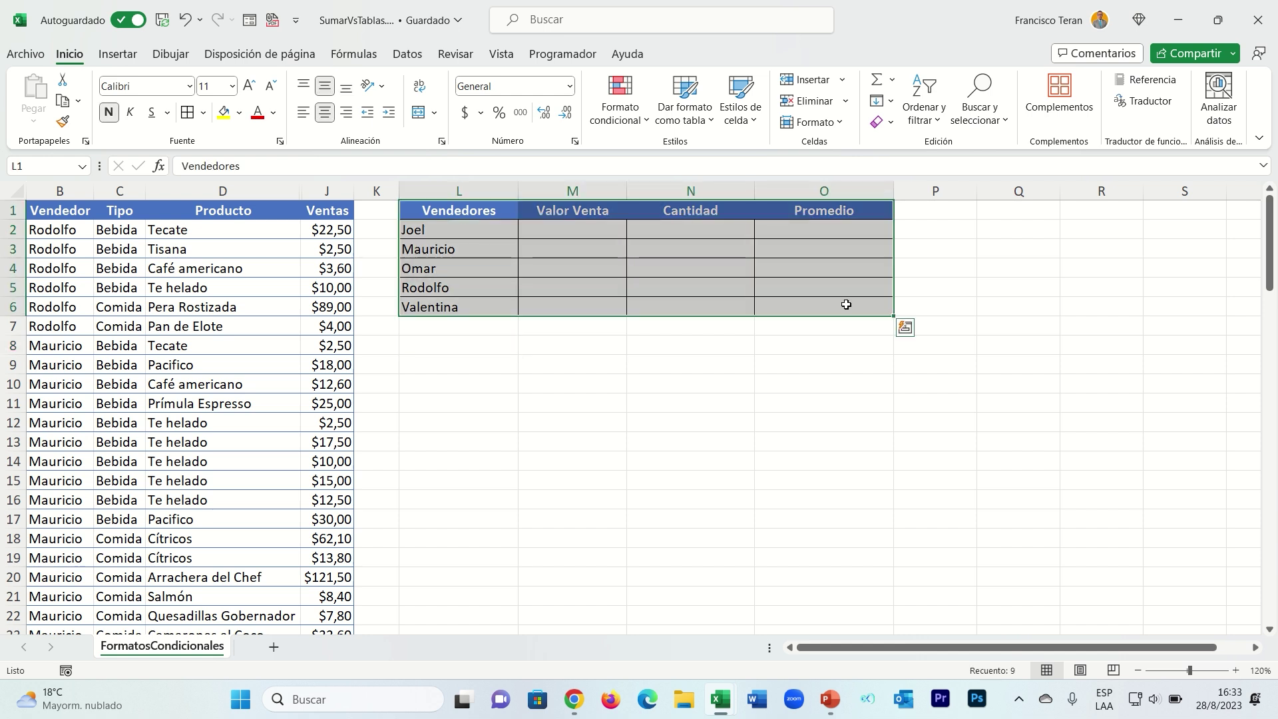
pyautogui.click(760, 355)
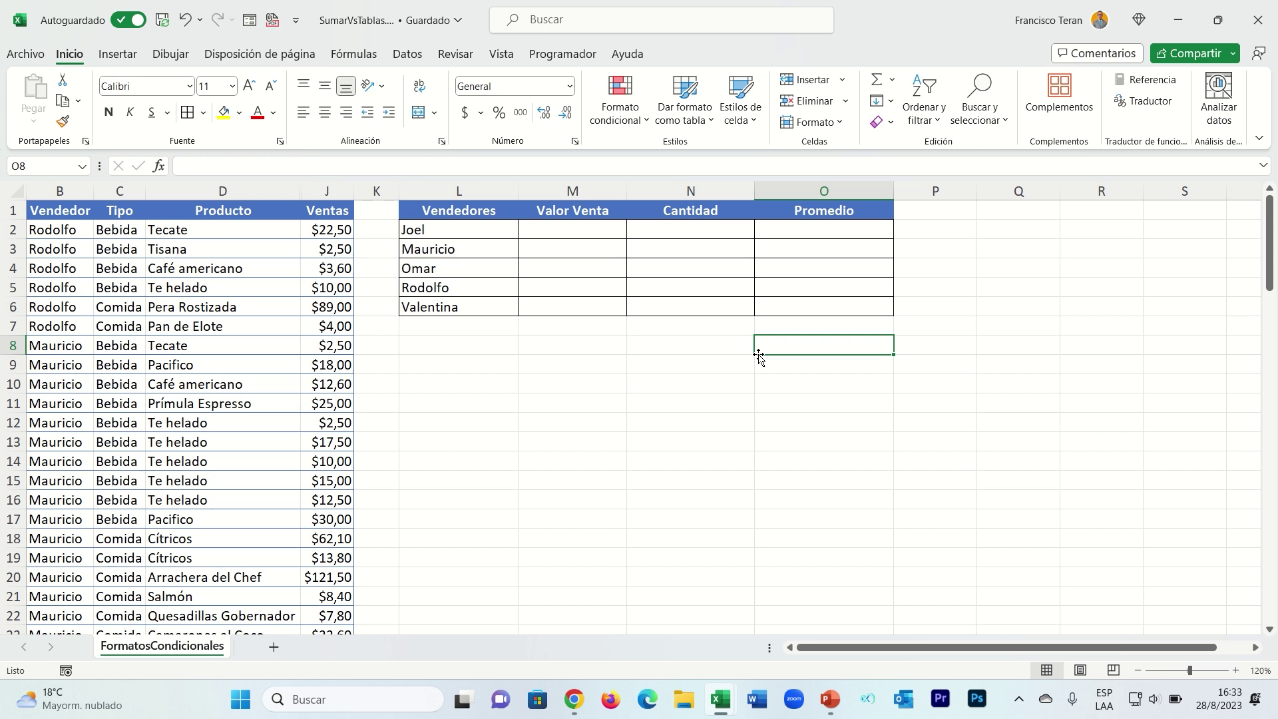
pyautogui.click(579, 245)
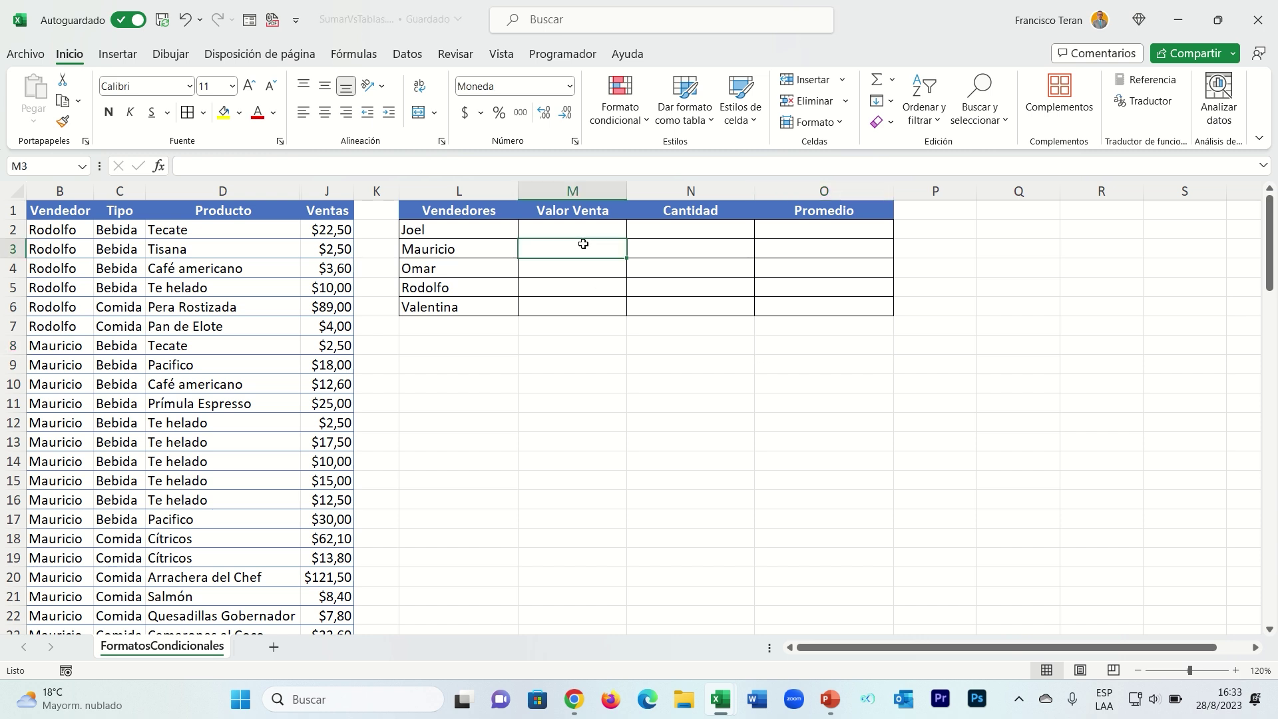
pyautogui.click(560, 231)
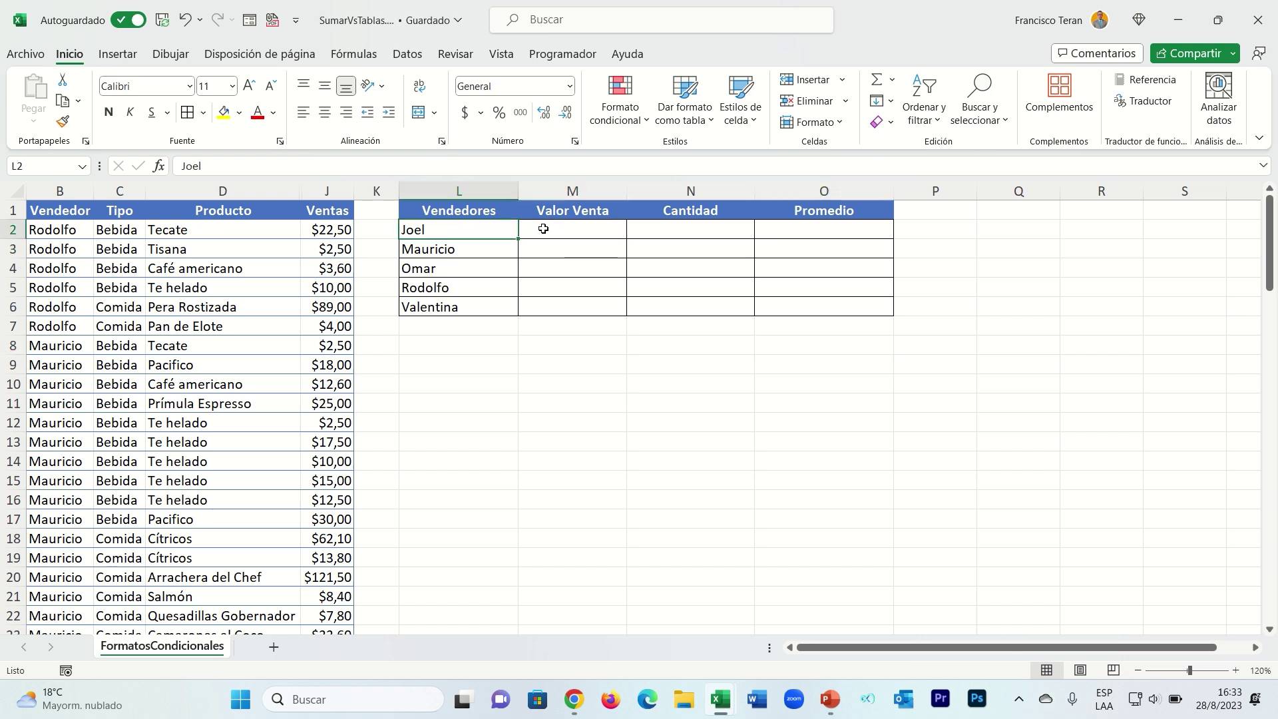
pyautogui.click(466, 230)
pyautogui.click(444, 250)
pyautogui.click(448, 269)
pyautogui.click(460, 287)
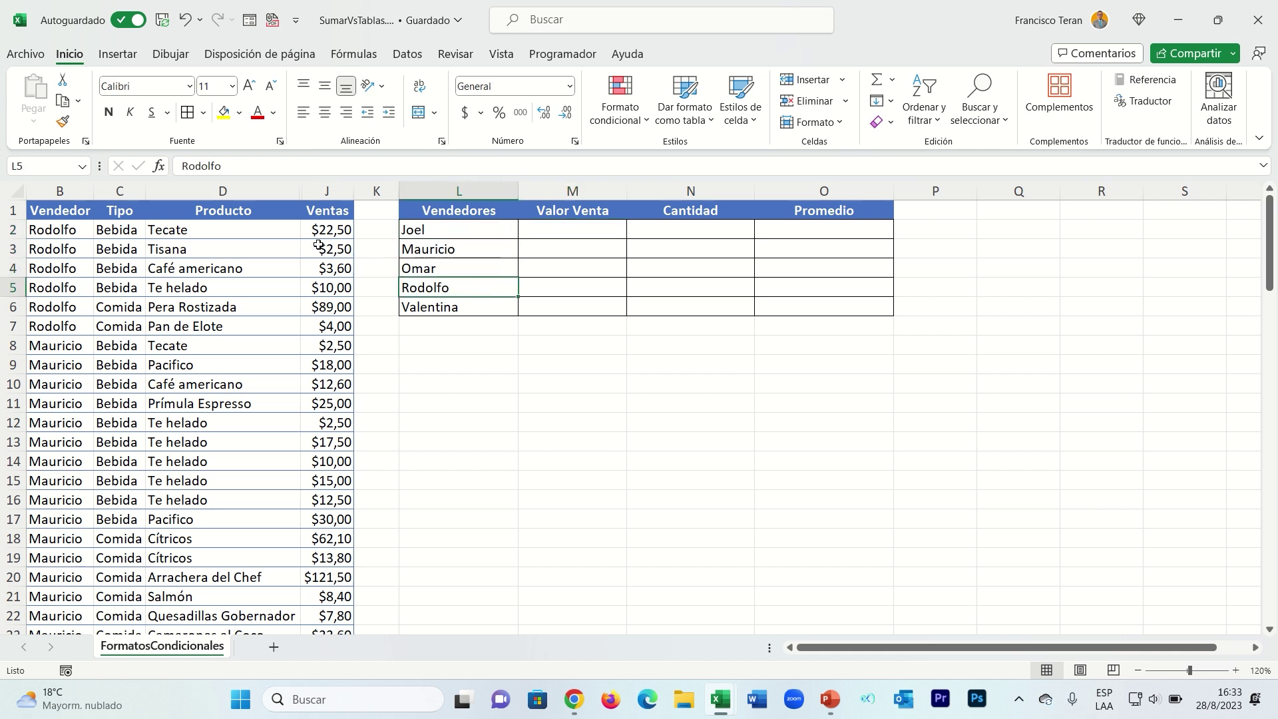
pyautogui.click(323, 230)
# - Begin a SUMAR.SI formula in cell M2 with the absolute vendor range $B$2:$B$100 as its first argument
pyautogui.click(574, 230)
pyautogui.write('=')
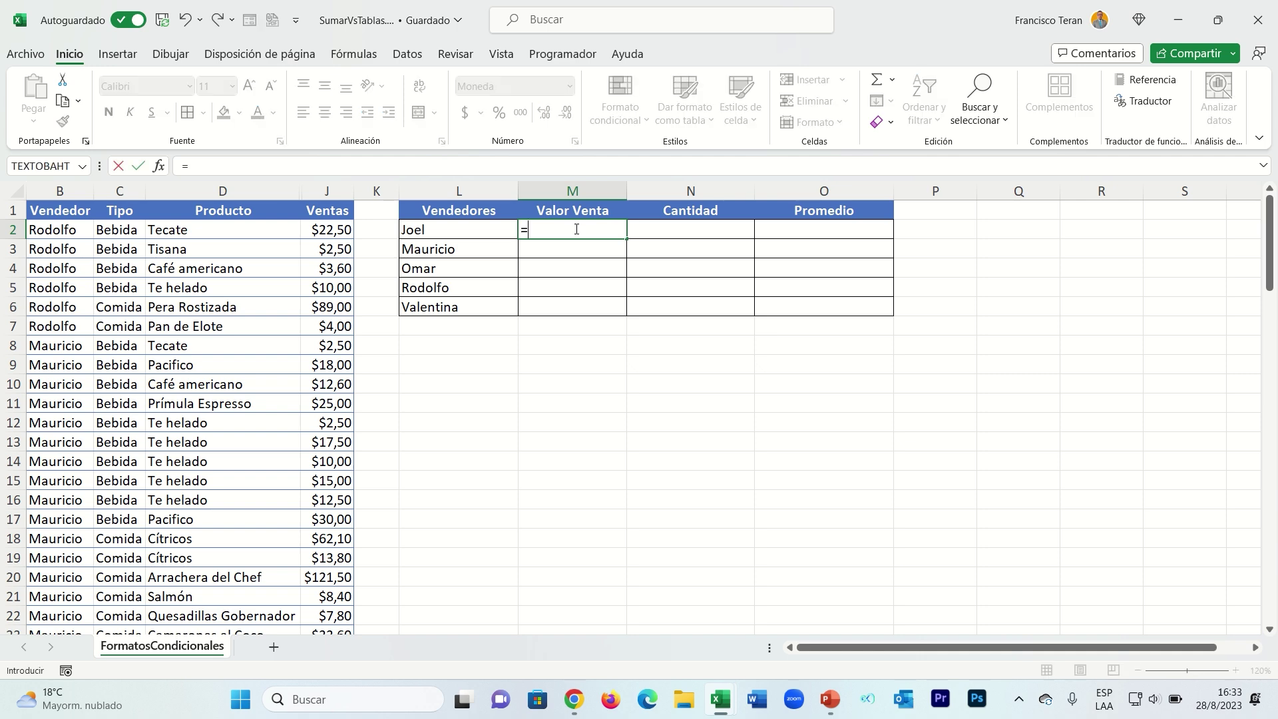
pyautogui.write('sumar.')
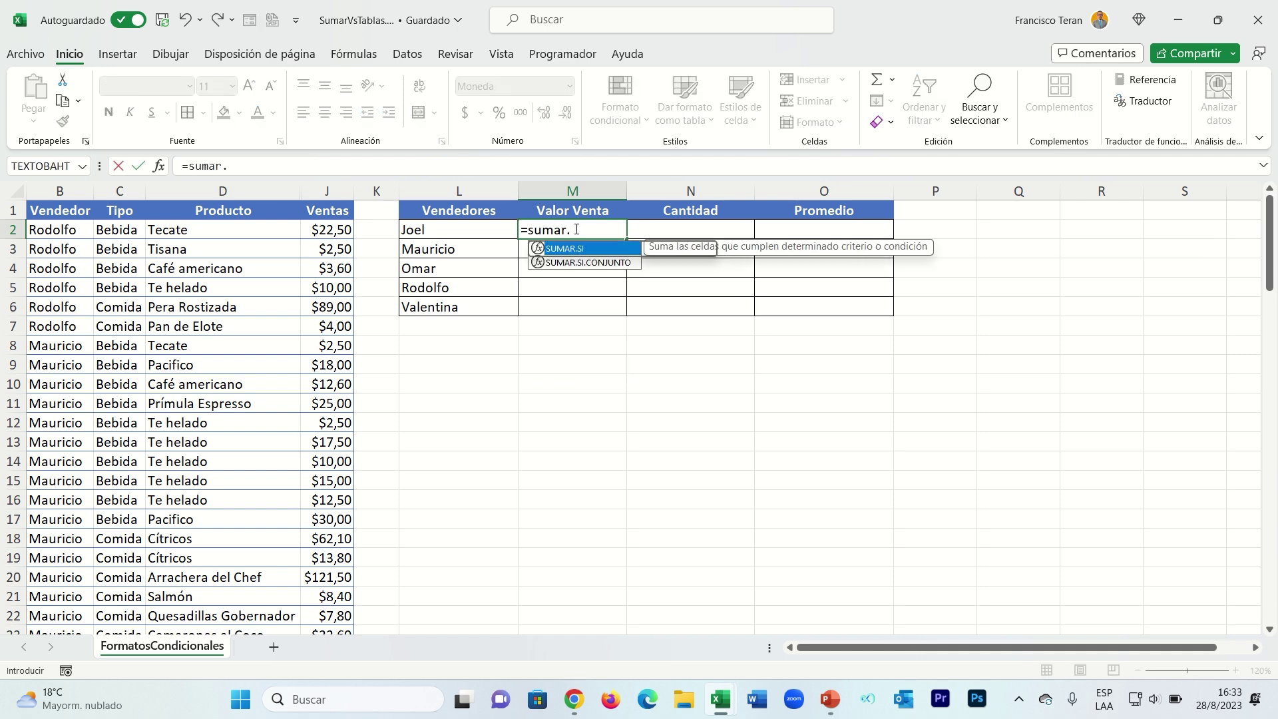
pyautogui.press('Tab')
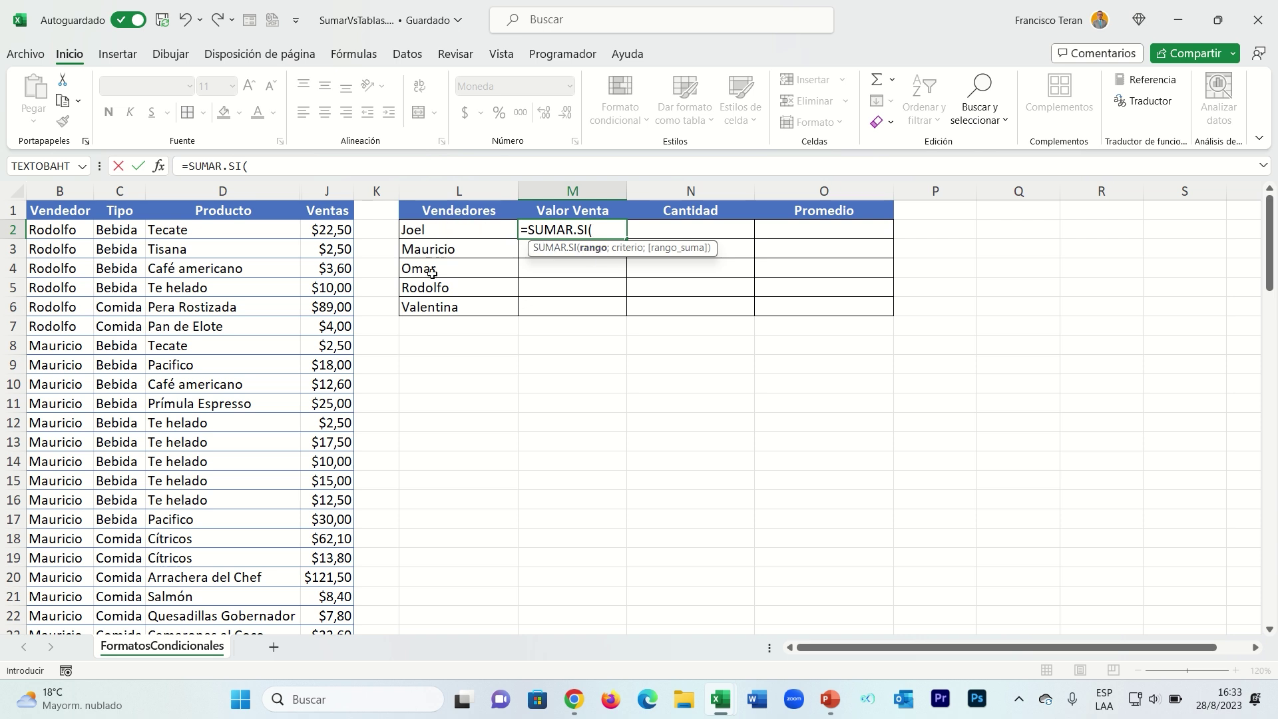
pyautogui.click(53, 231)
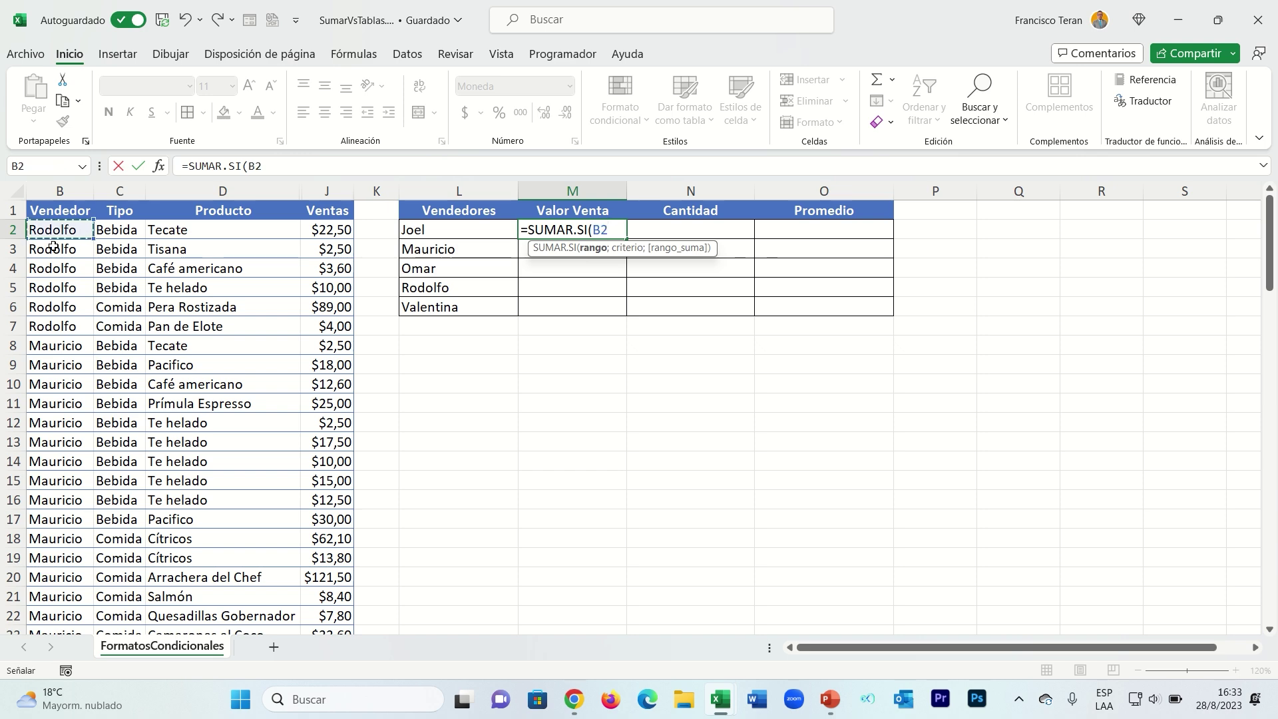
pyautogui.hotkey('ctrl', 'shift', 'Down')
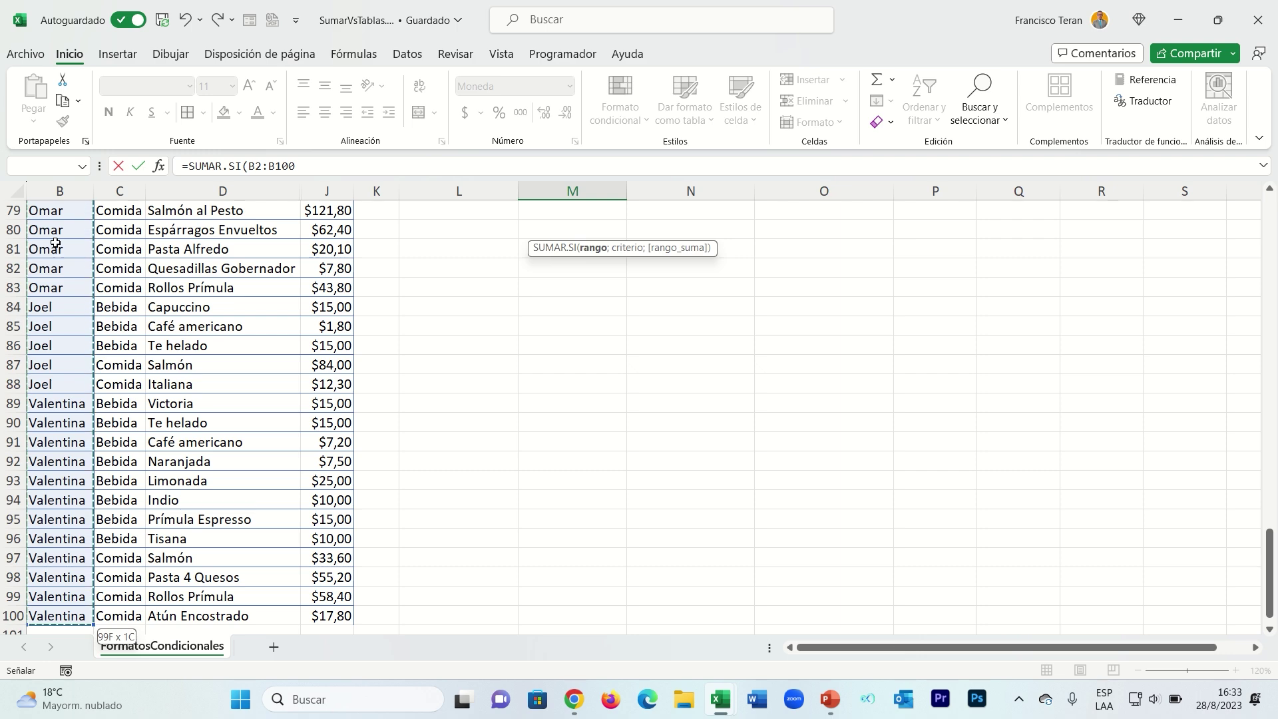
pyautogui.press('F4')
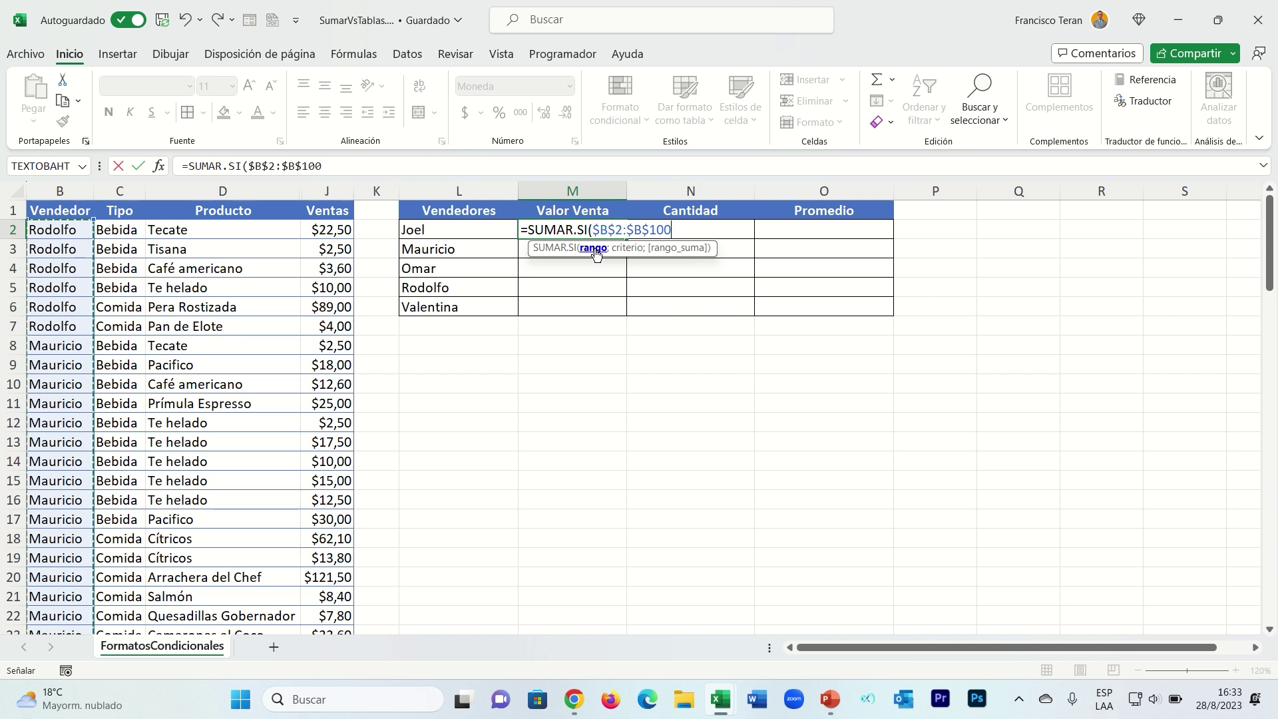
pyautogui.write(';')
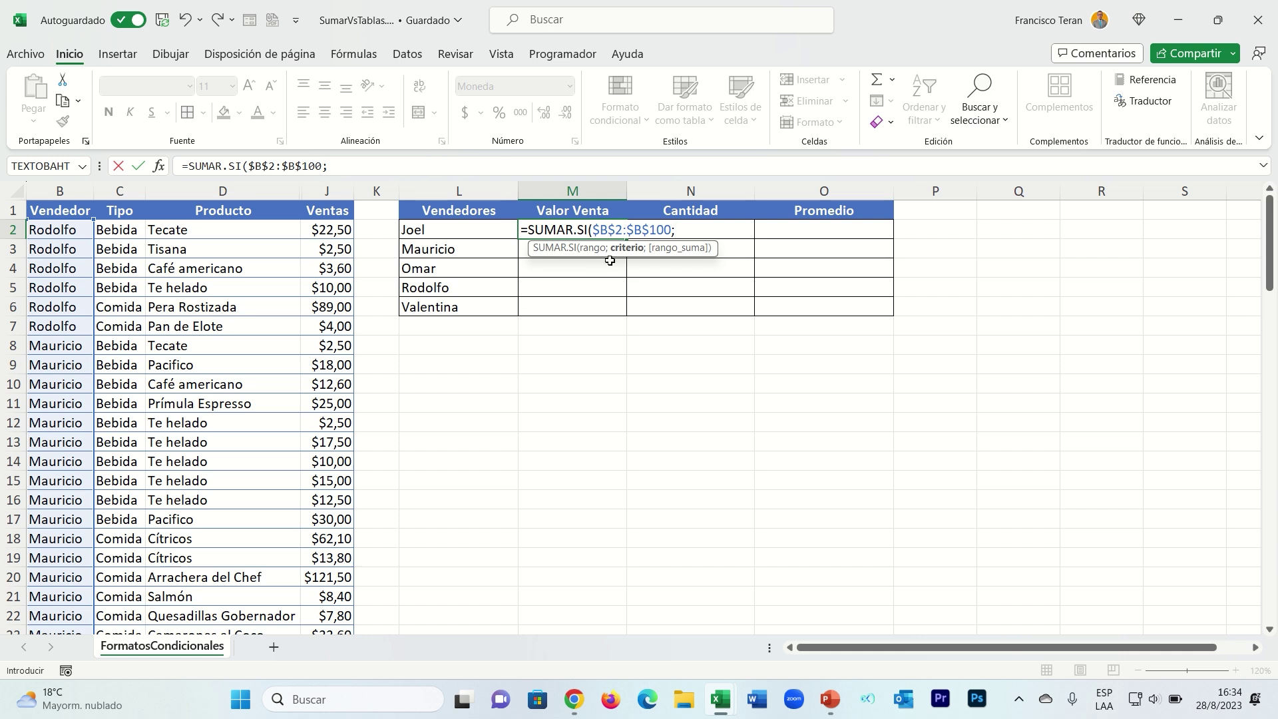
# - Complete the SUMAR.SI formula with criterion L2 and absolute sum range $J$2:$J$100, and fill it down to M6
pyautogui.click(451, 230)
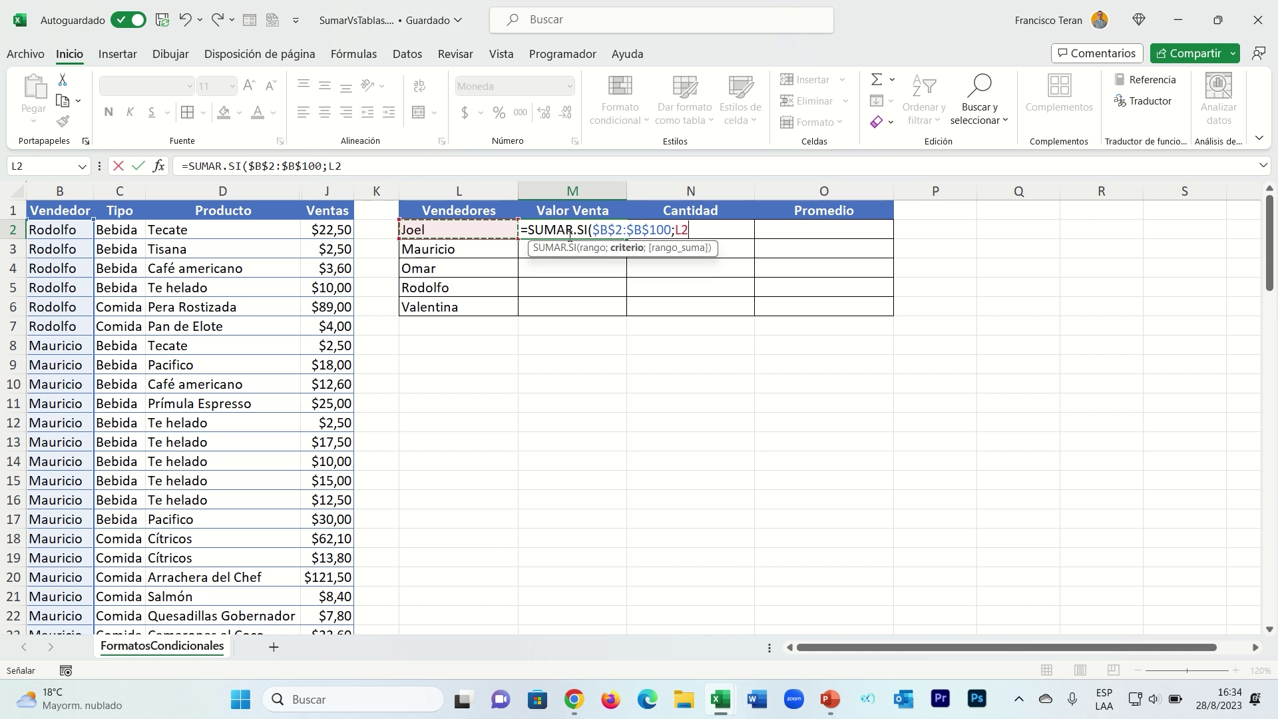
pyautogui.write(';')
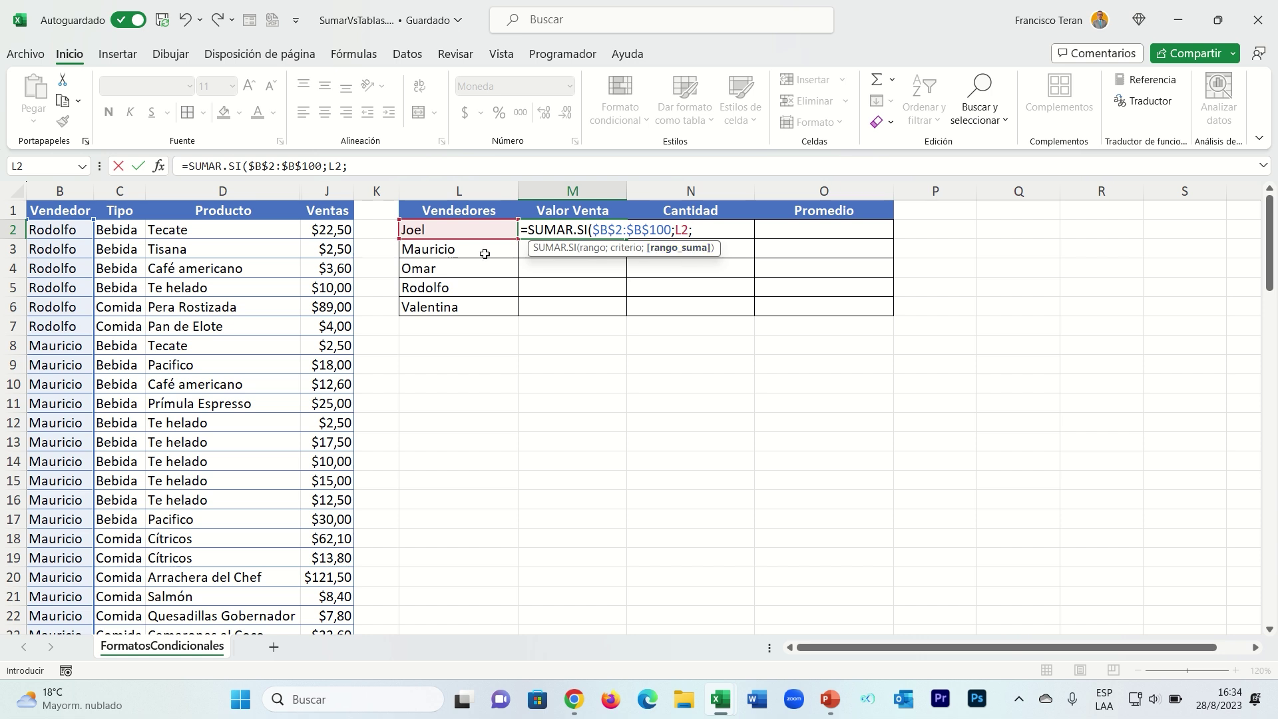
pyautogui.click(324, 230)
pyautogui.hotkey('ctrl', 'shift', 'Down')
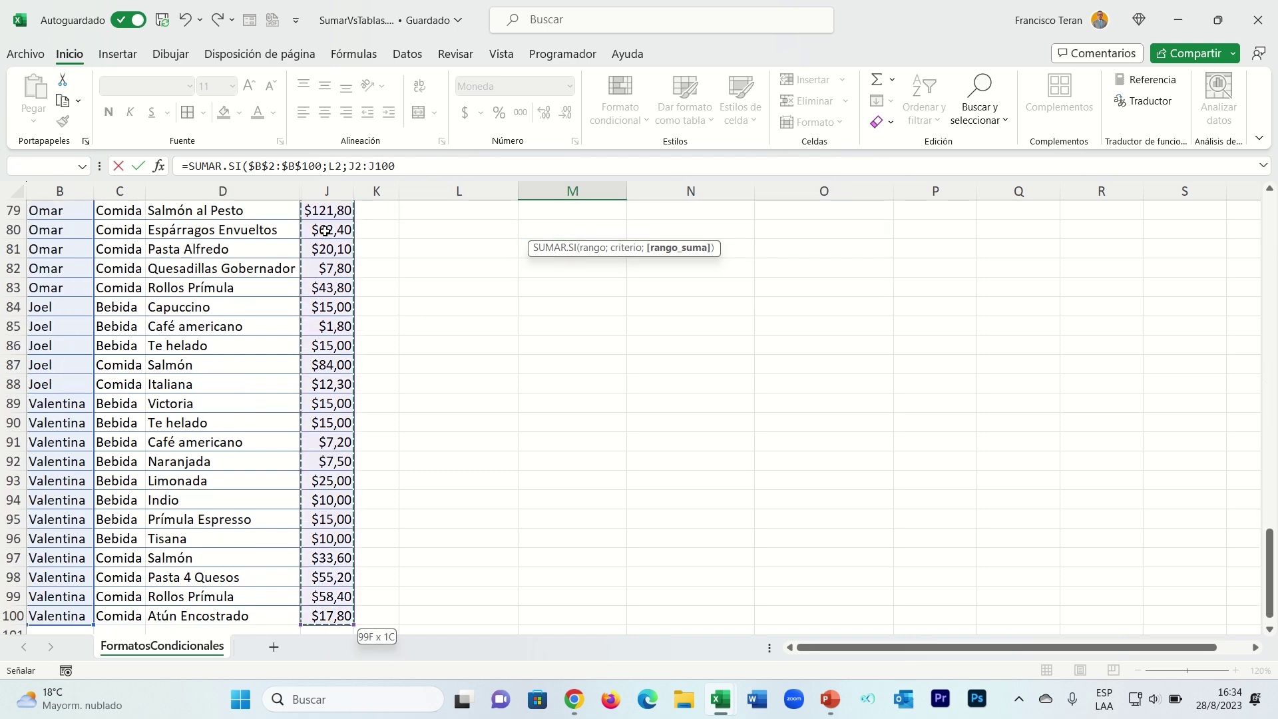
pyautogui.press('F4')
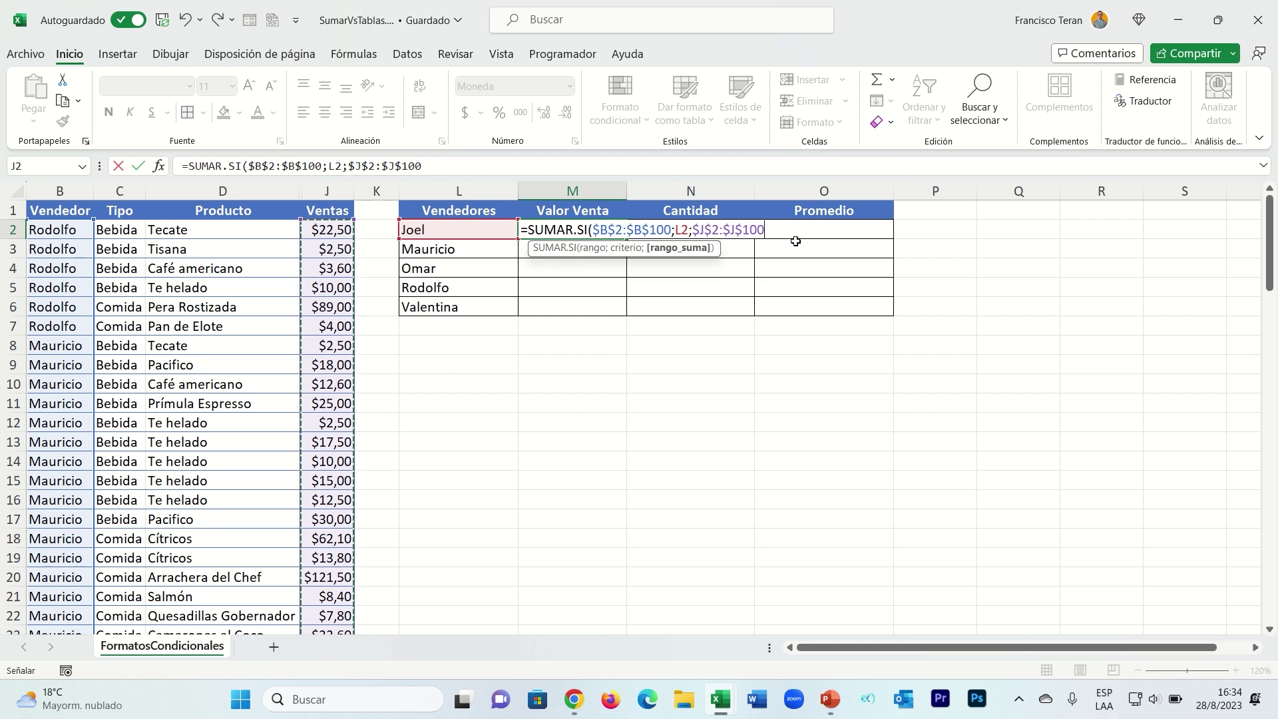
pyautogui.write(')')
pyautogui.press('Return')
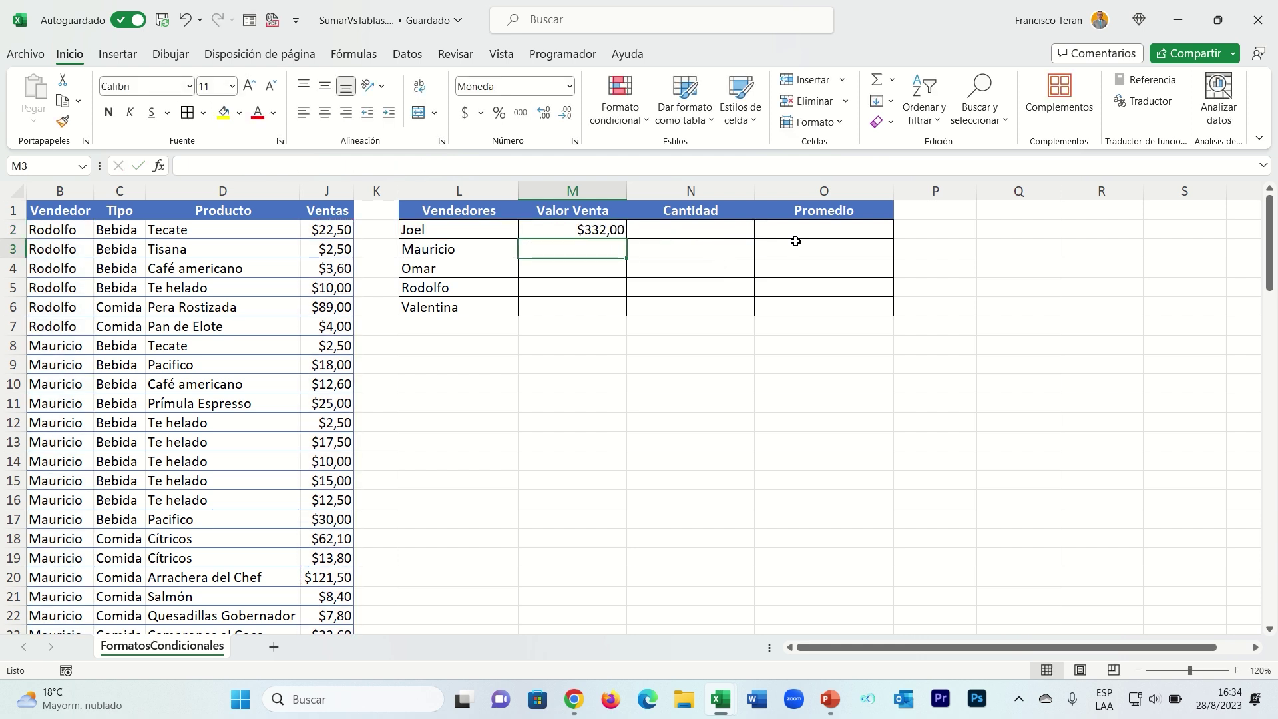
pyautogui.click(595, 230)
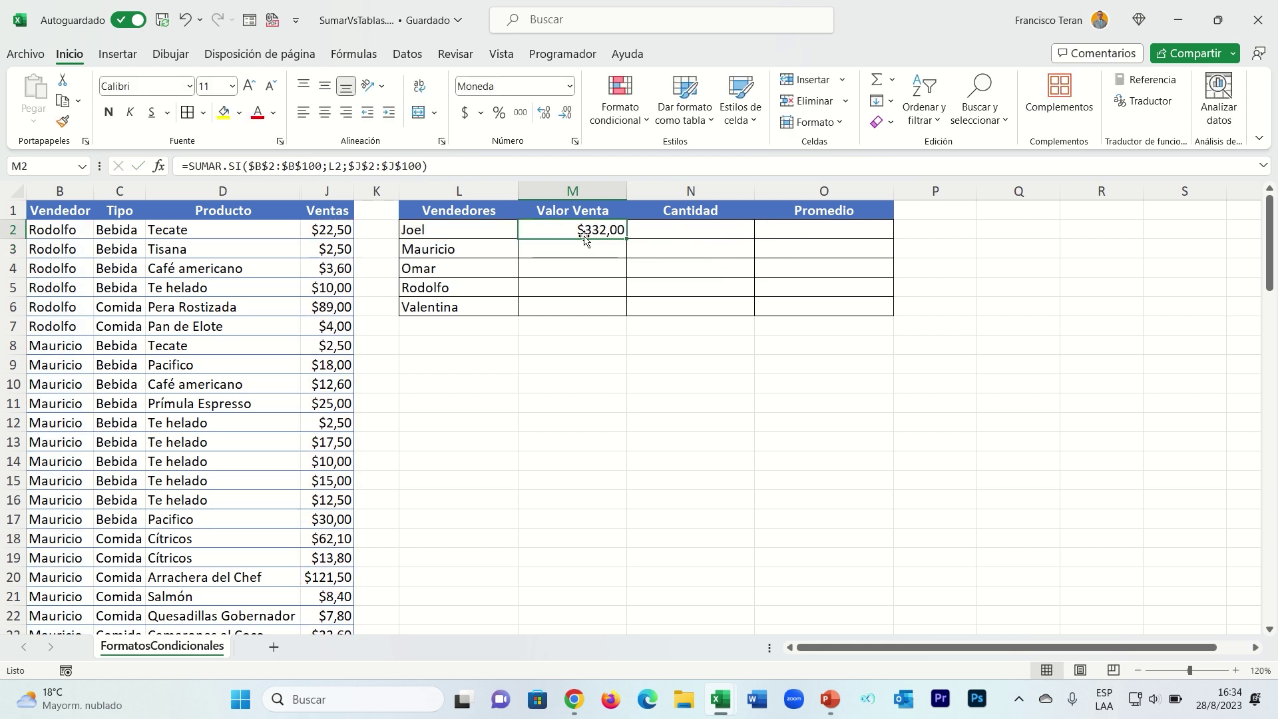
pyautogui.moveTo(627, 238); pyautogui.dragTo(625, 313)
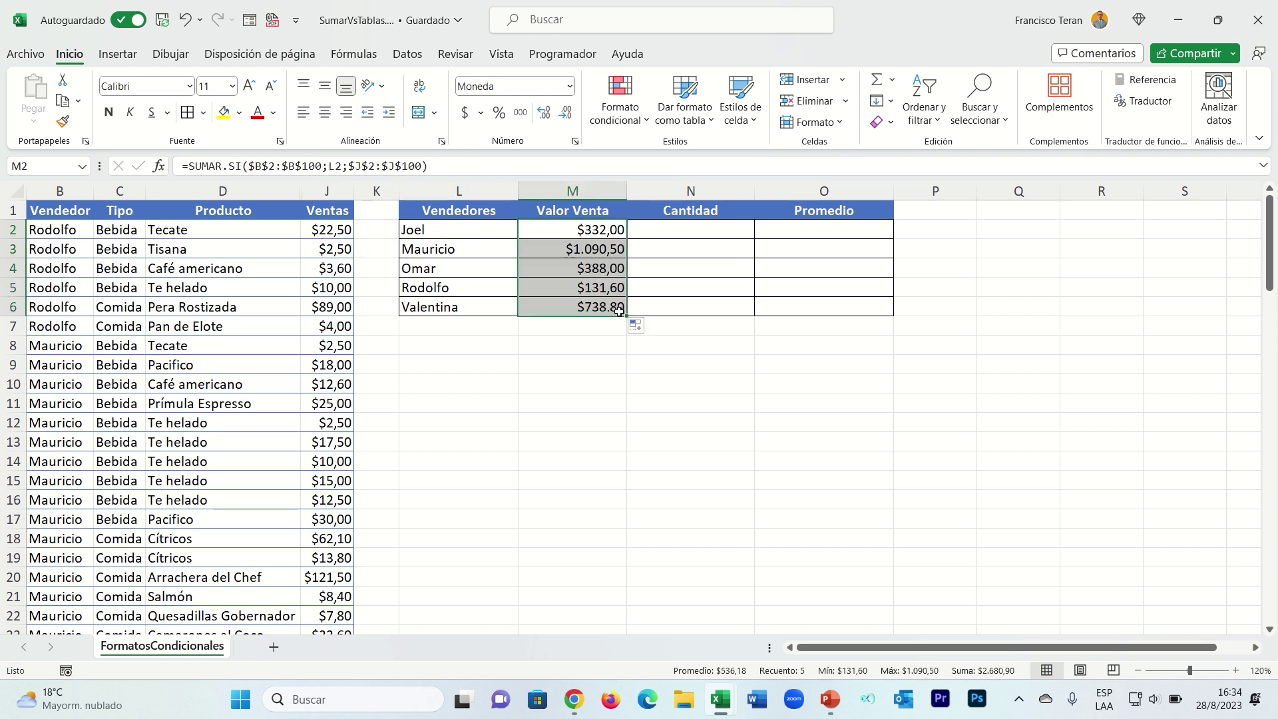
# - Review the SUMAR.SI formulas in the Valor Venta column against the vendor names and the empty Cantidad column
pyautogui.click(574, 301)
pyautogui.click(573, 287)
pyautogui.click(574, 268)
pyautogui.click(576, 249)
pyautogui.click(575, 230)
pyautogui.moveTo(490, 230); pyautogui.dragTo(485, 308)
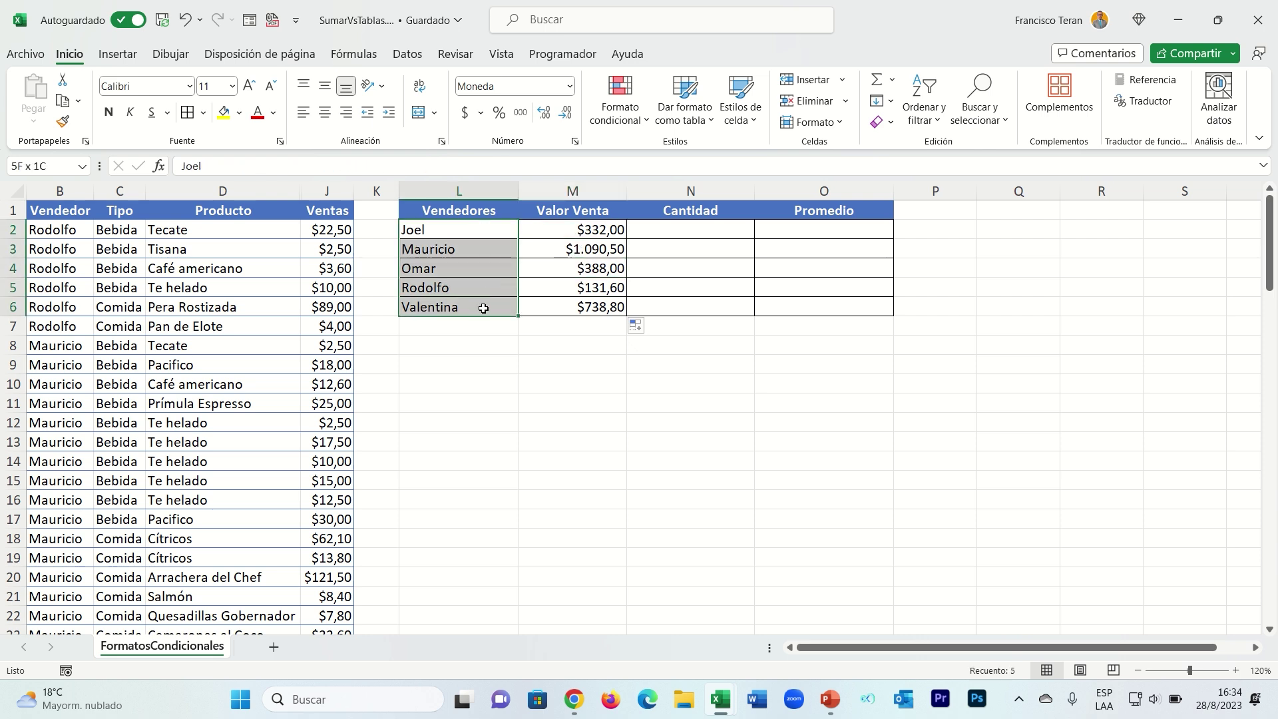
pyautogui.click(563, 251)
pyautogui.click(564, 230)
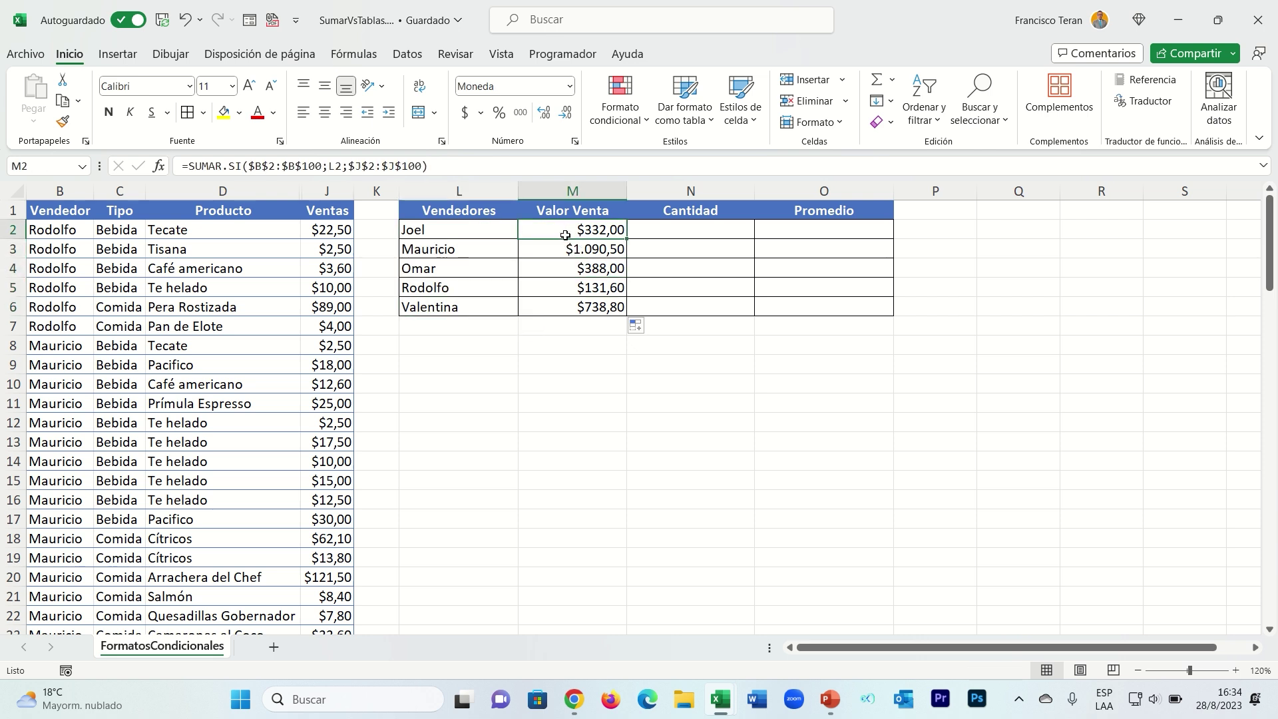
pyautogui.moveTo(471, 166); pyautogui.dragTo(175, 167)
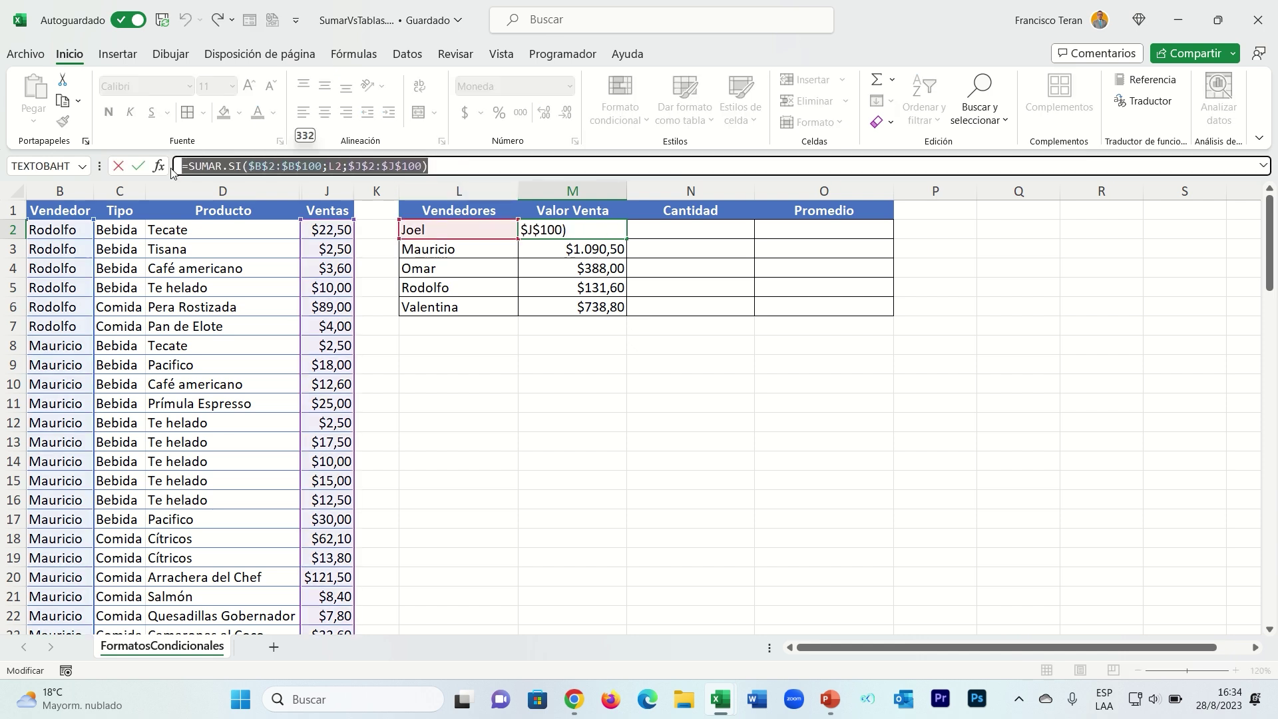
pyautogui.press('Escape')
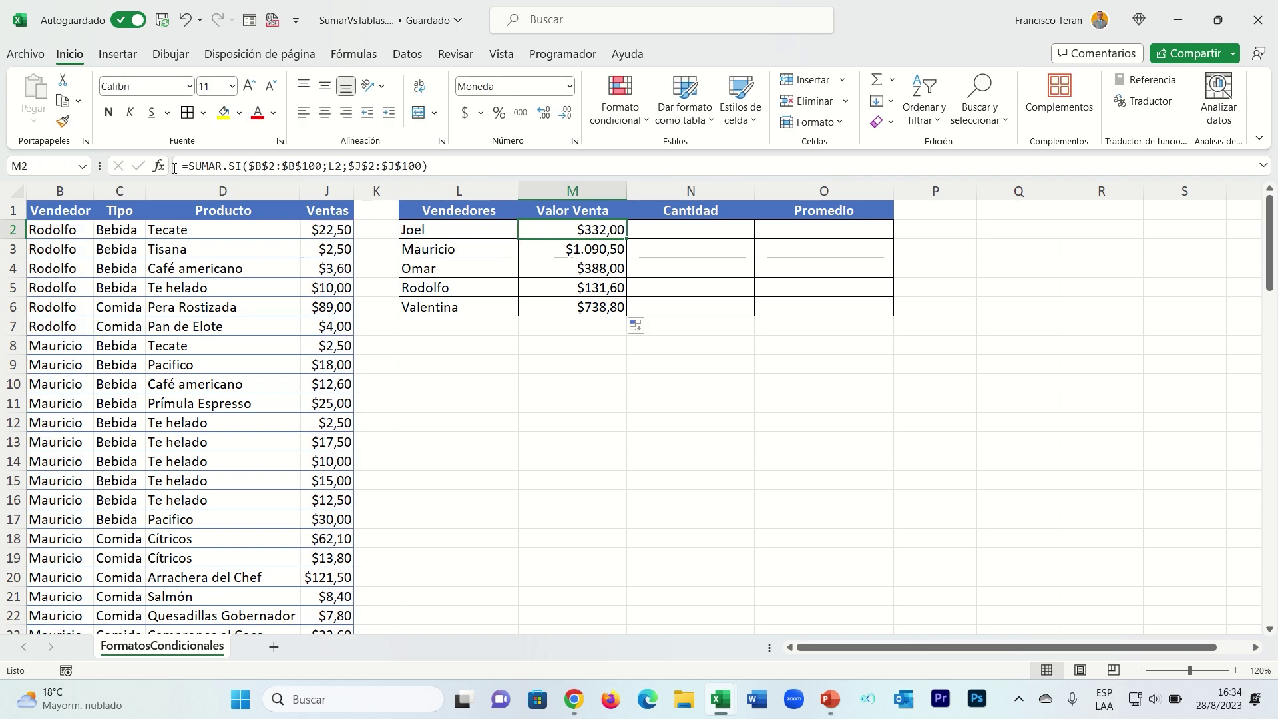
pyautogui.click(581, 249)
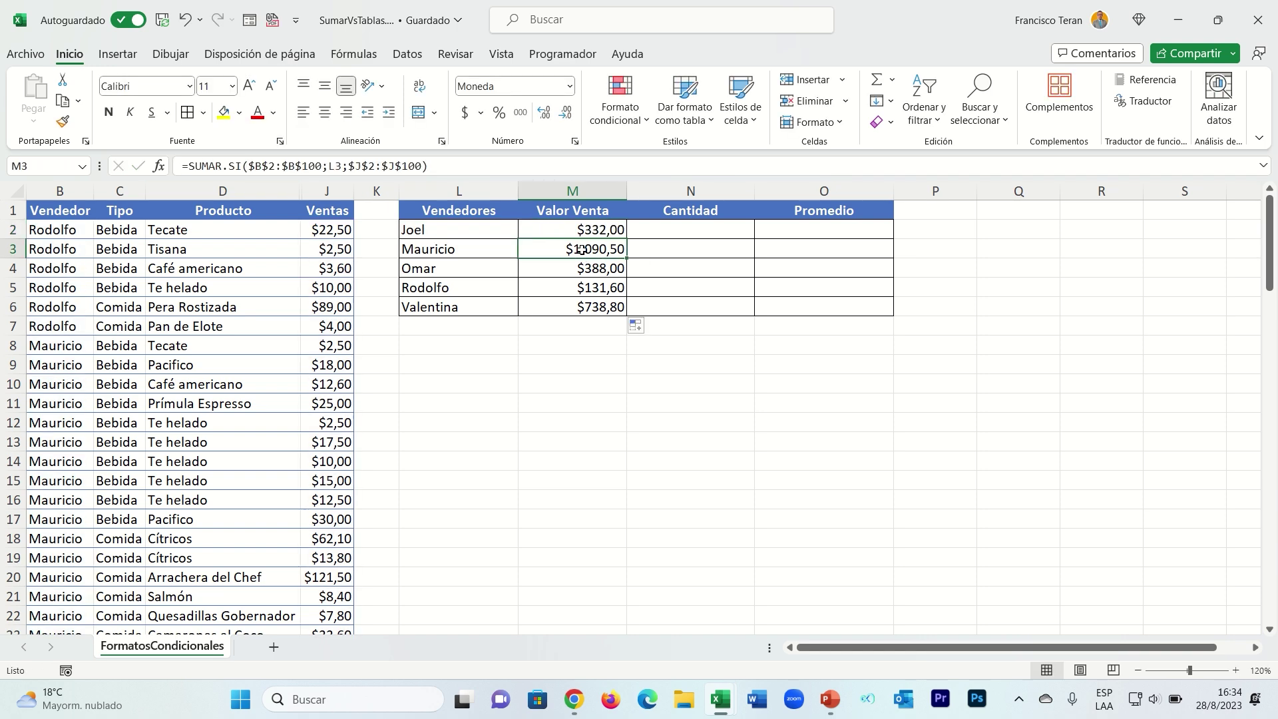
pyautogui.click(659, 228)
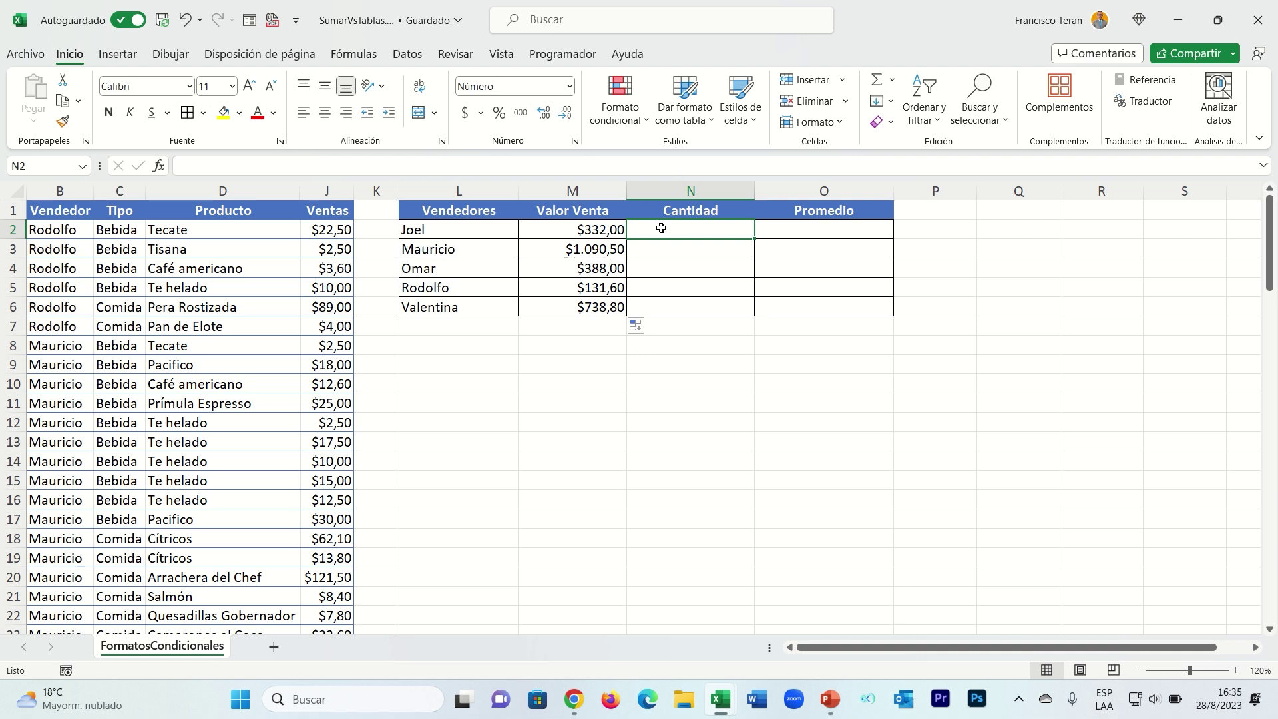
pyautogui.click(596, 231)
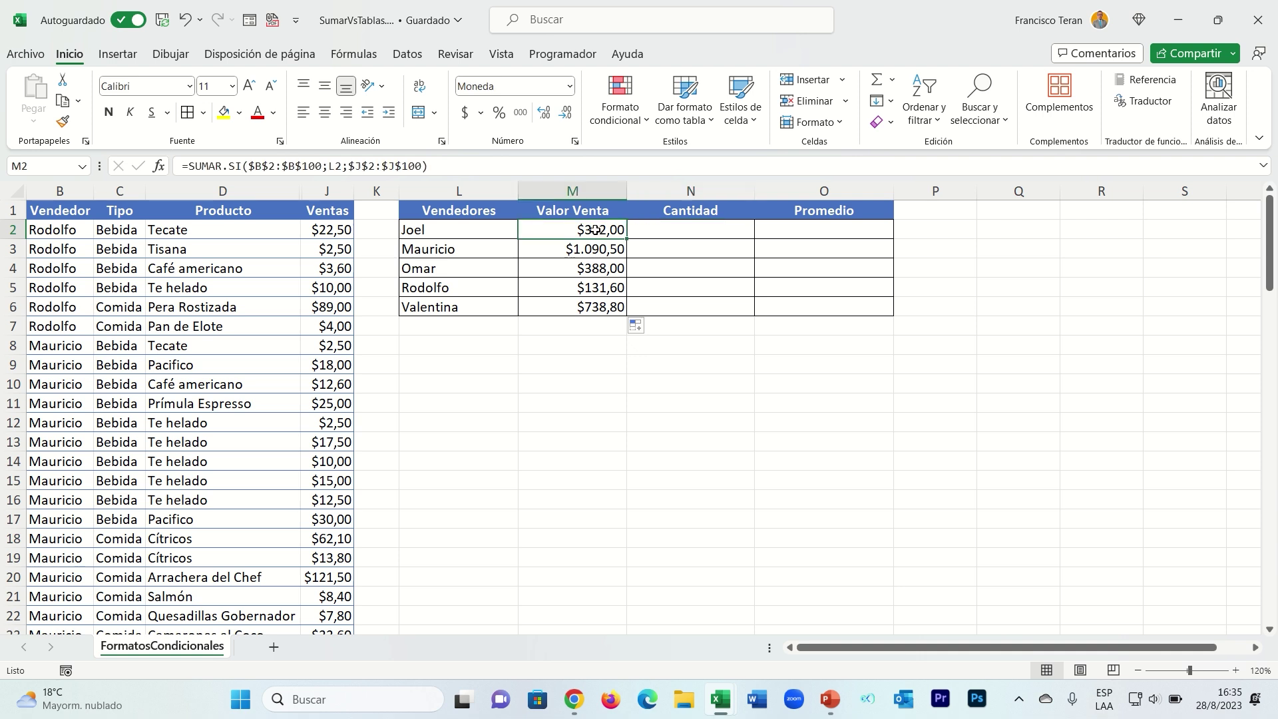
pyautogui.click(656, 230)
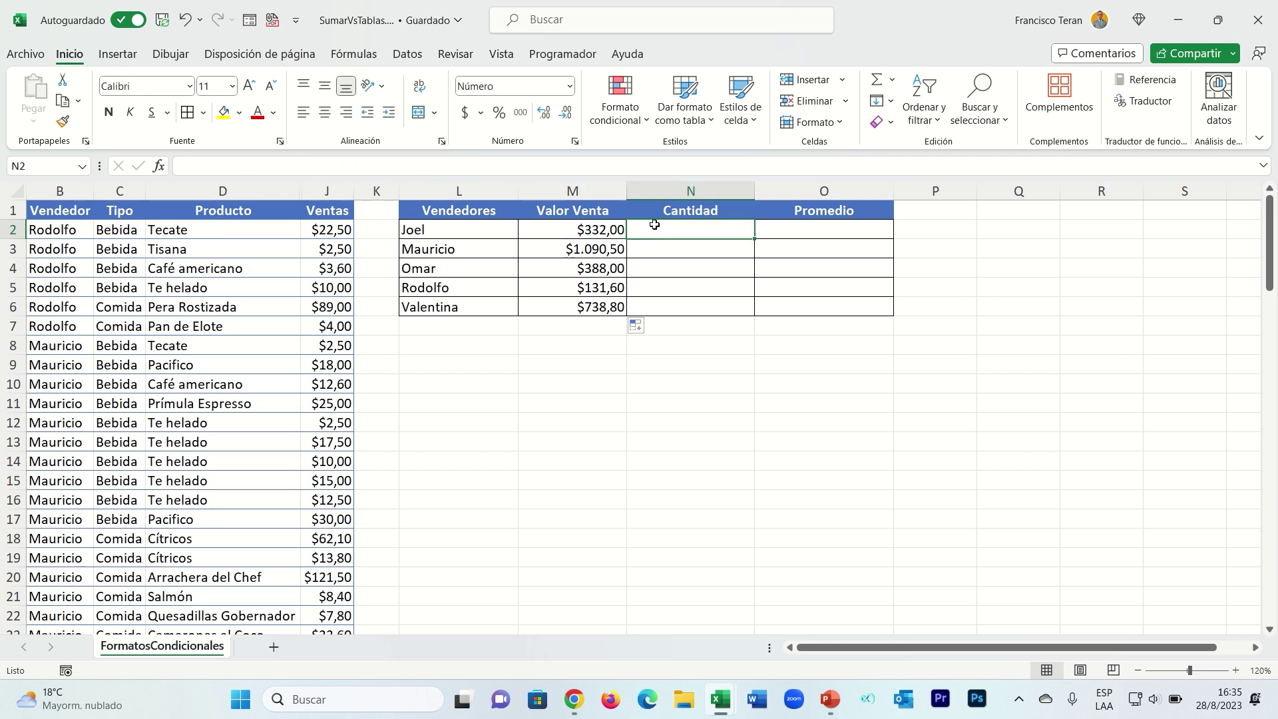
pyautogui.click(581, 228)
# - Start a CONTAR.SI formula in cell N2 of the Cantidad column
pyautogui.click(683, 227)
pyautogui.doubleClick(682, 228)
pyautogui.write('=xont')
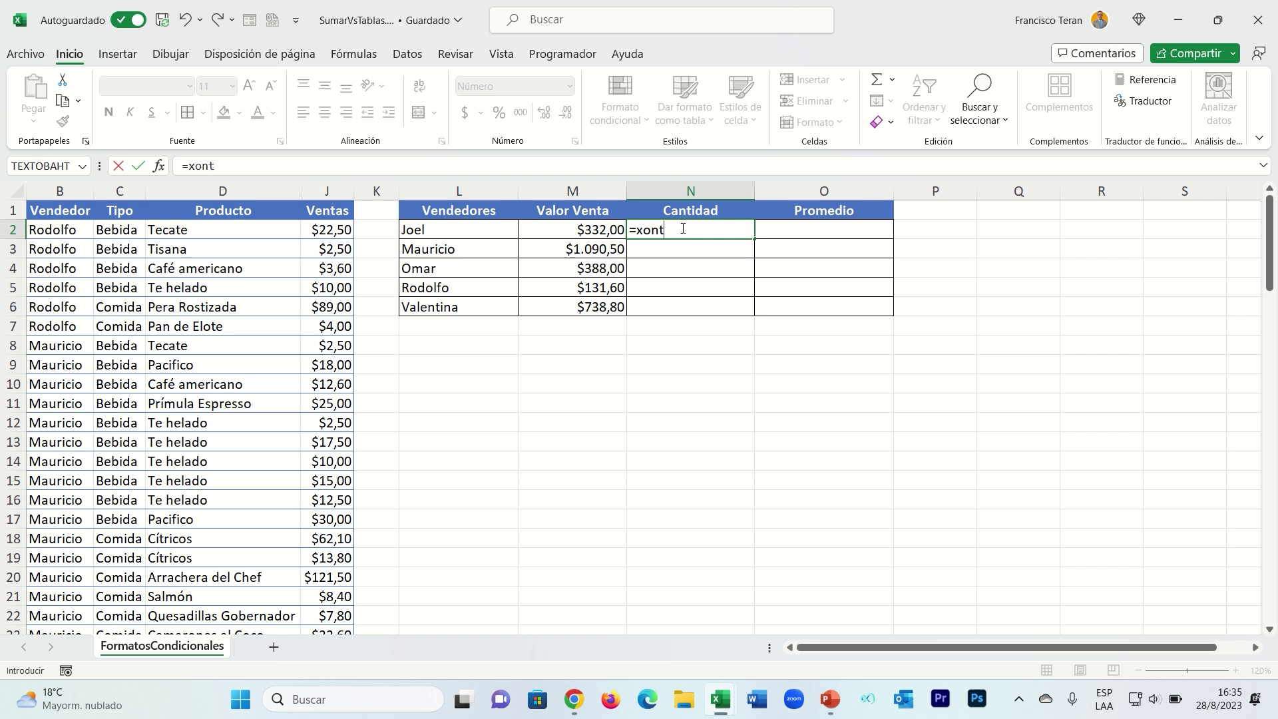
pyautogui.press('BackSpace')
pyautogui.press('BackSpace')
pyautogui.press('BackSpace')
pyautogui.press('BackSpace')
pyautogui.write('cont')
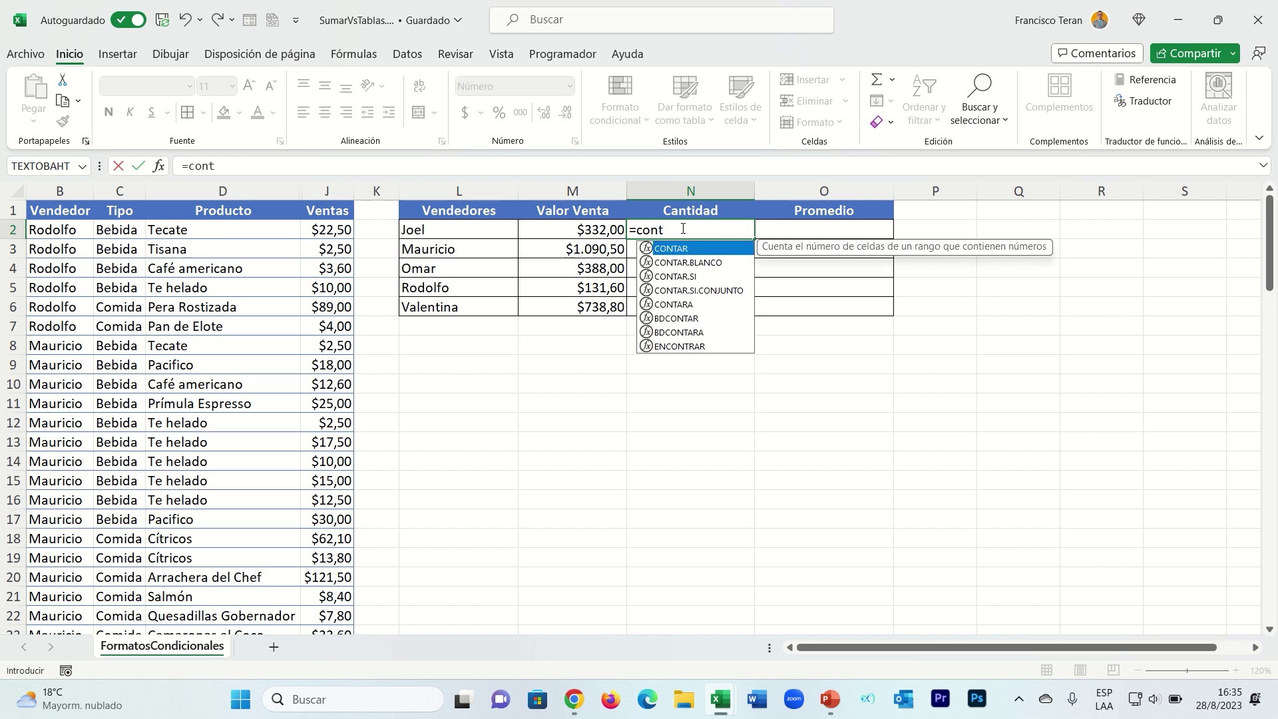
pyautogui.press('Down')
pyautogui.press('Down')
pyautogui.press('Tab')
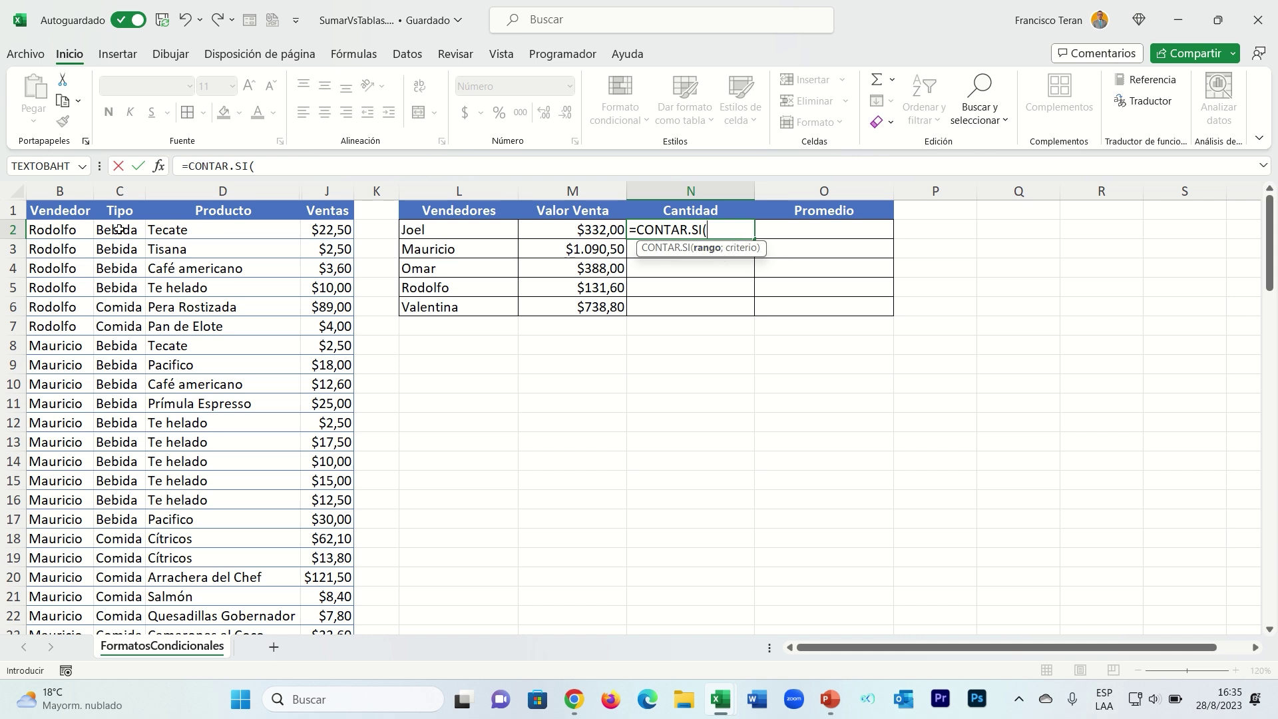
# - Complete the CONTAR.SI formula in N2 with the absolute vendor range $B$2:$B$100 and criterion L2
pyautogui.click(74, 228)
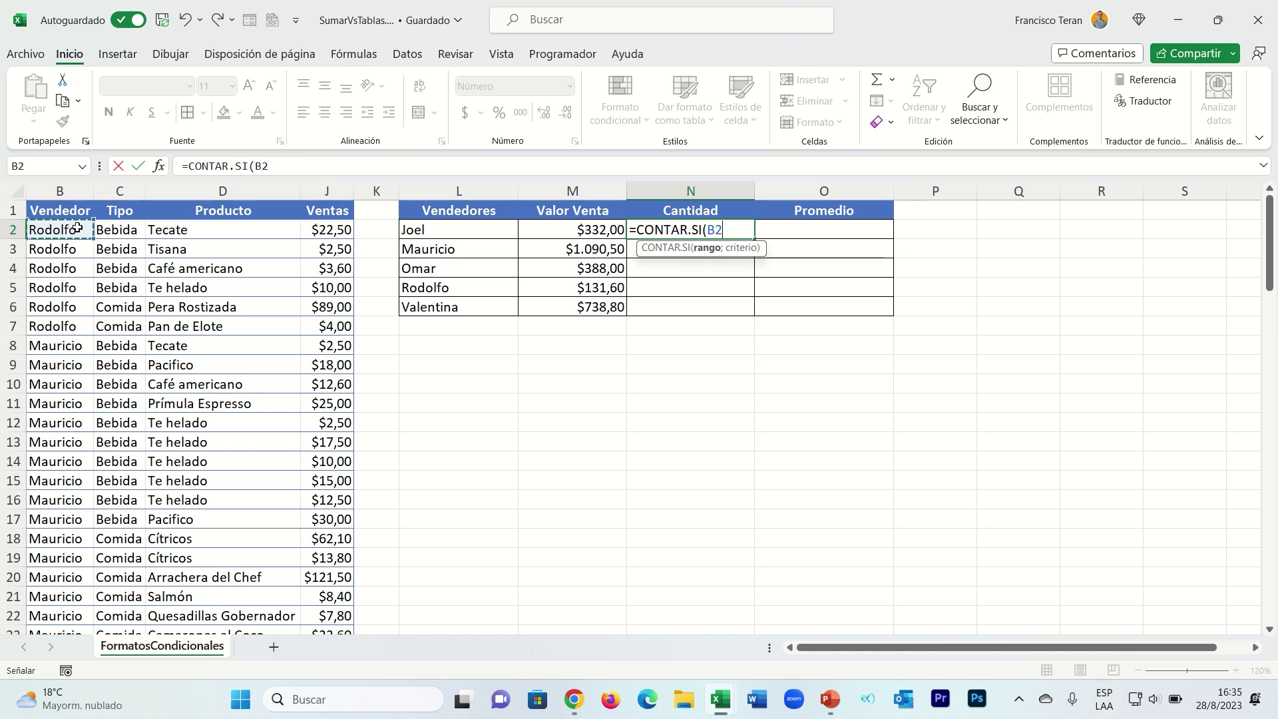
pyautogui.hotkey('ctrl', 'shift', 'Down')
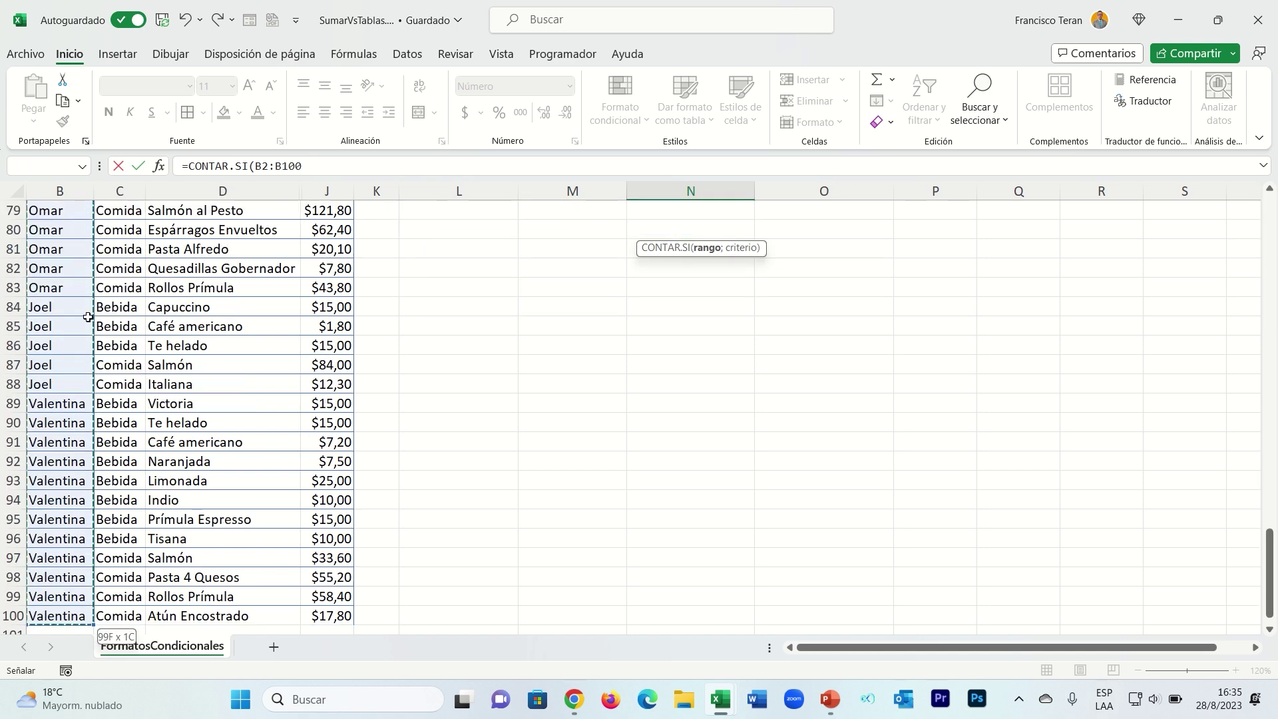
pyautogui.press('F4')
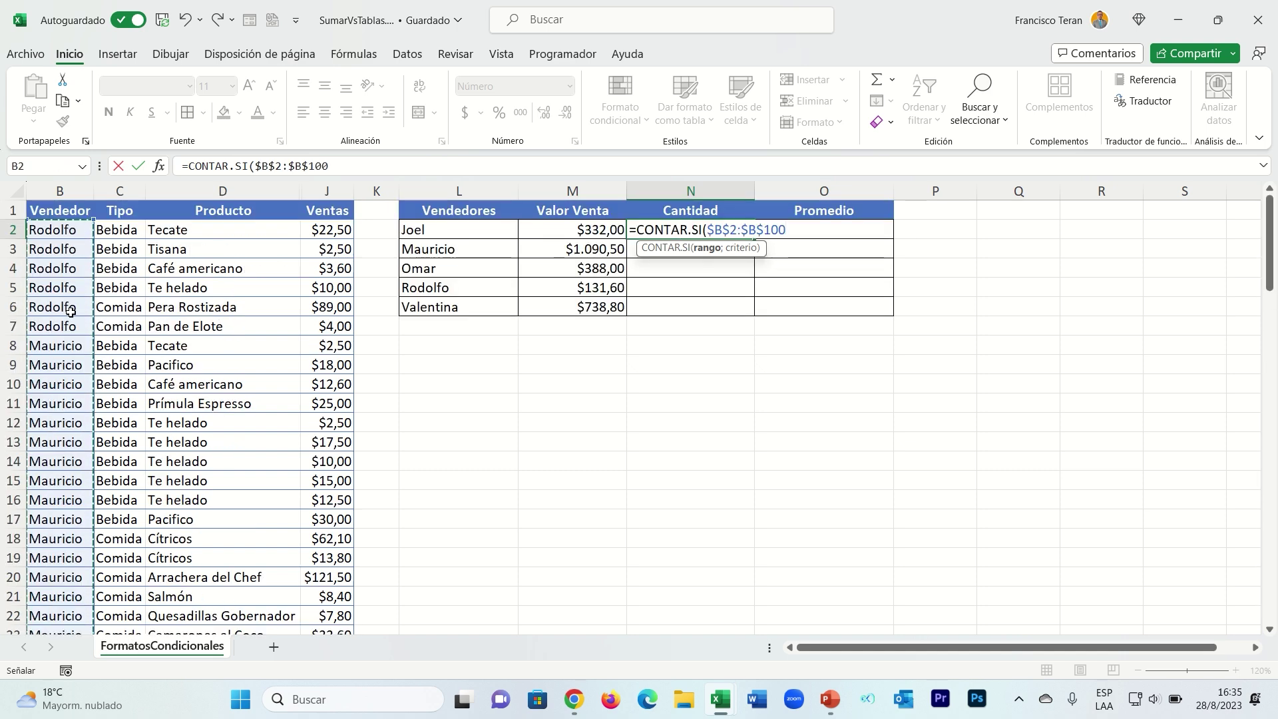
pyautogui.write(';')
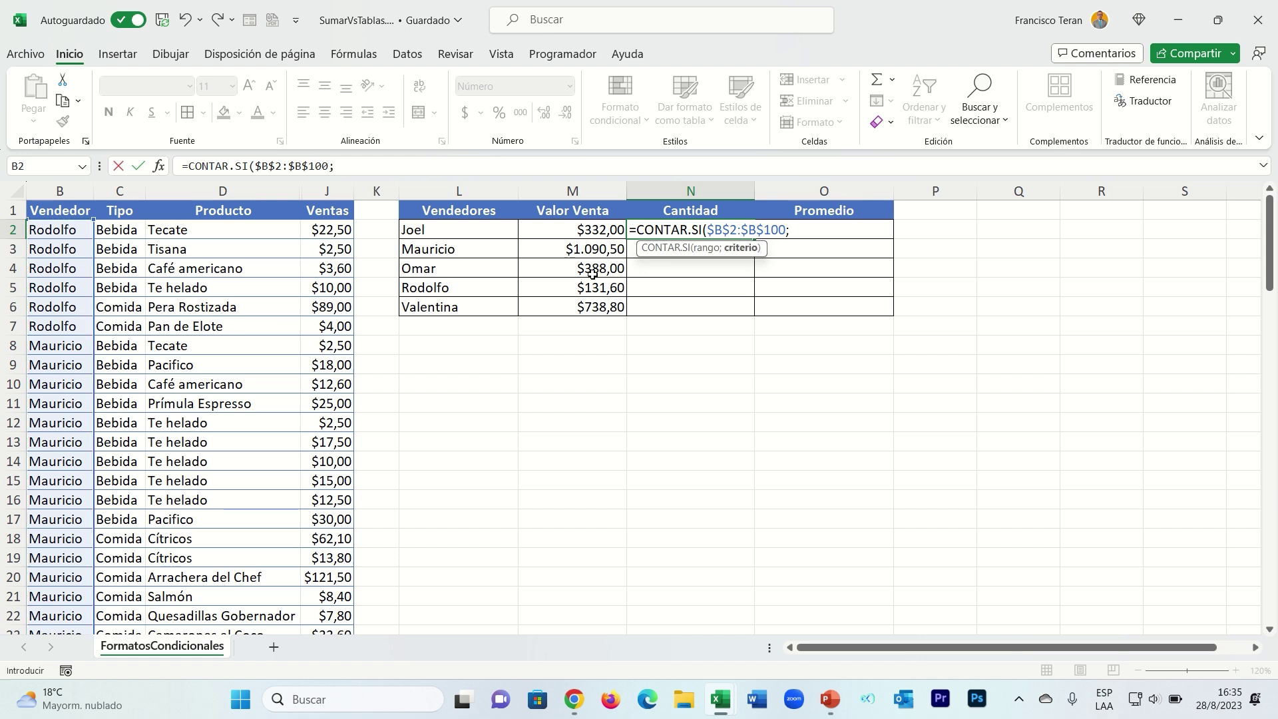
pyautogui.click(480, 233)
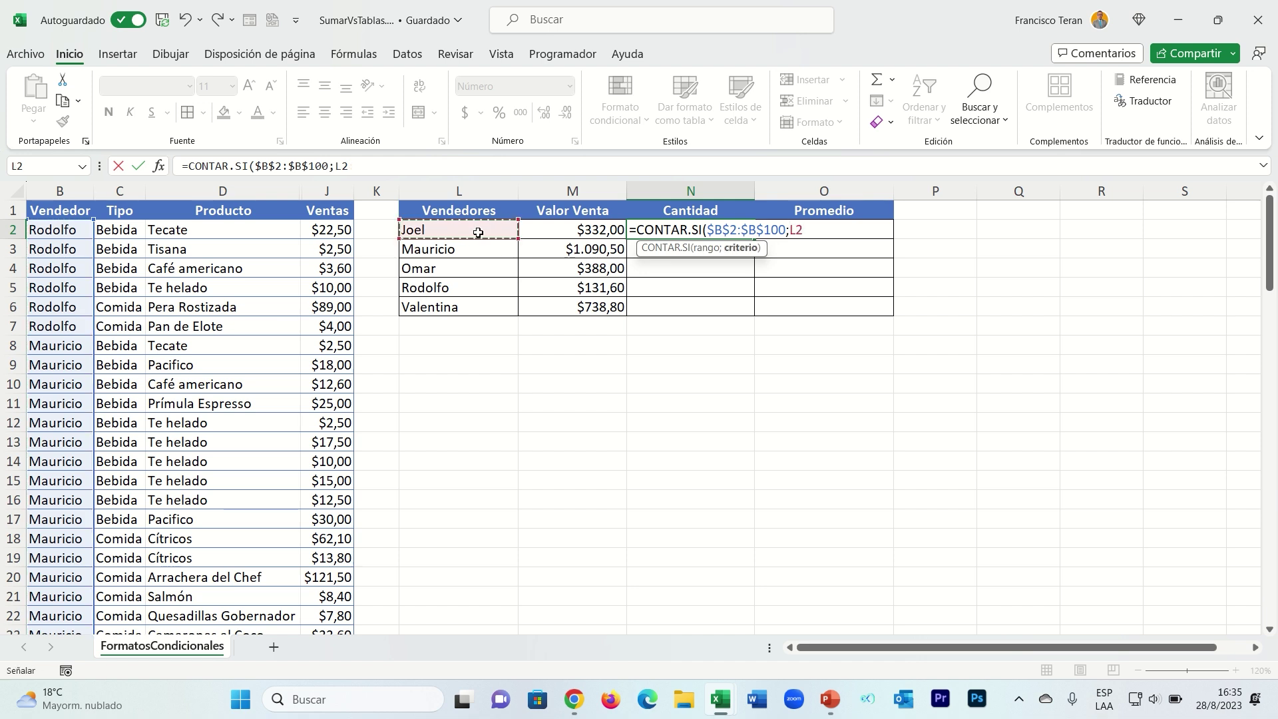
pyautogui.write(')')
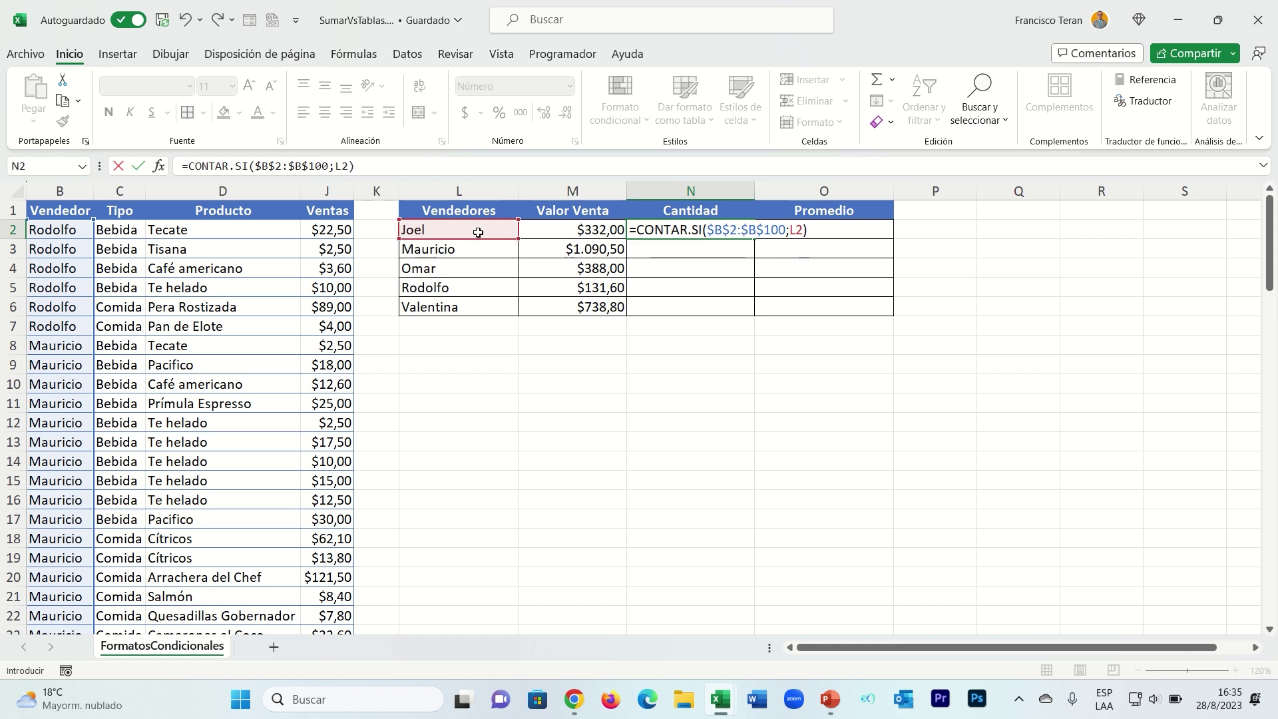
pyautogui.press('Return')
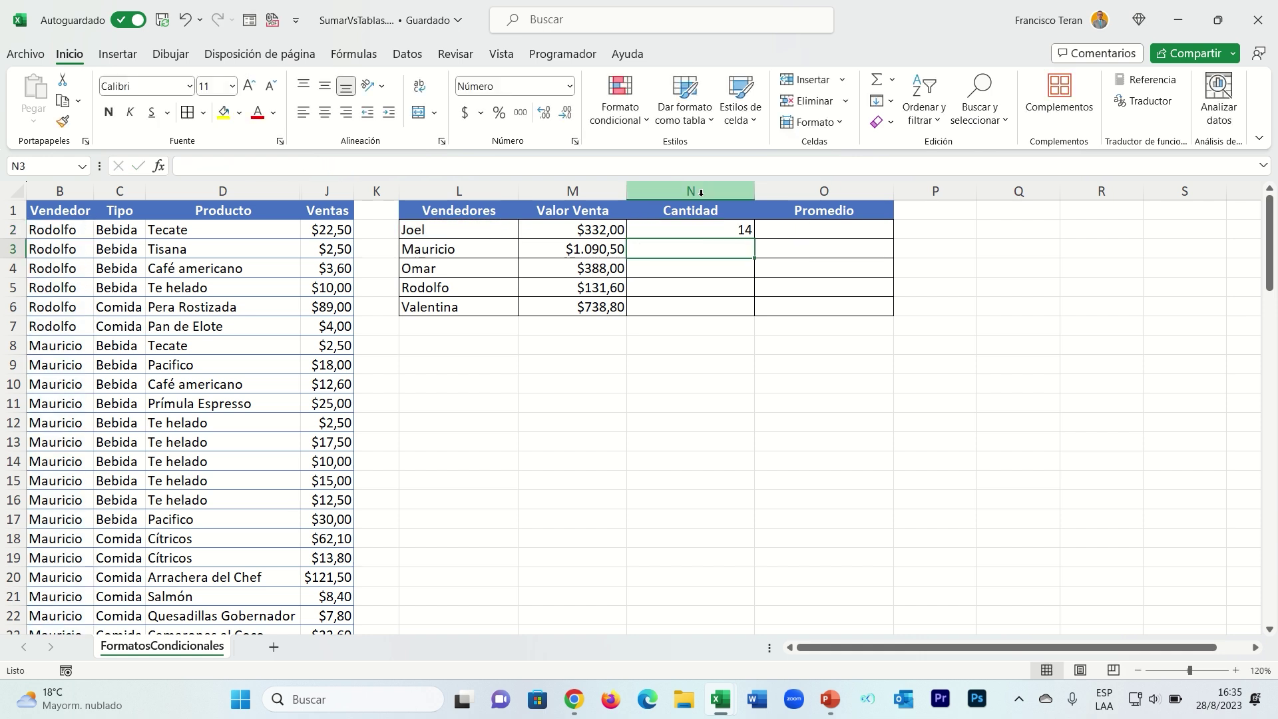
# - Autofit the Cantidad column and fill the CONTAR.SI formula from N2 down to N6
pyautogui.doubleClick(747, 187)
pyautogui.click(671, 229)
pyautogui.moveTo(687, 239); pyautogui.dragTo(689, 314)
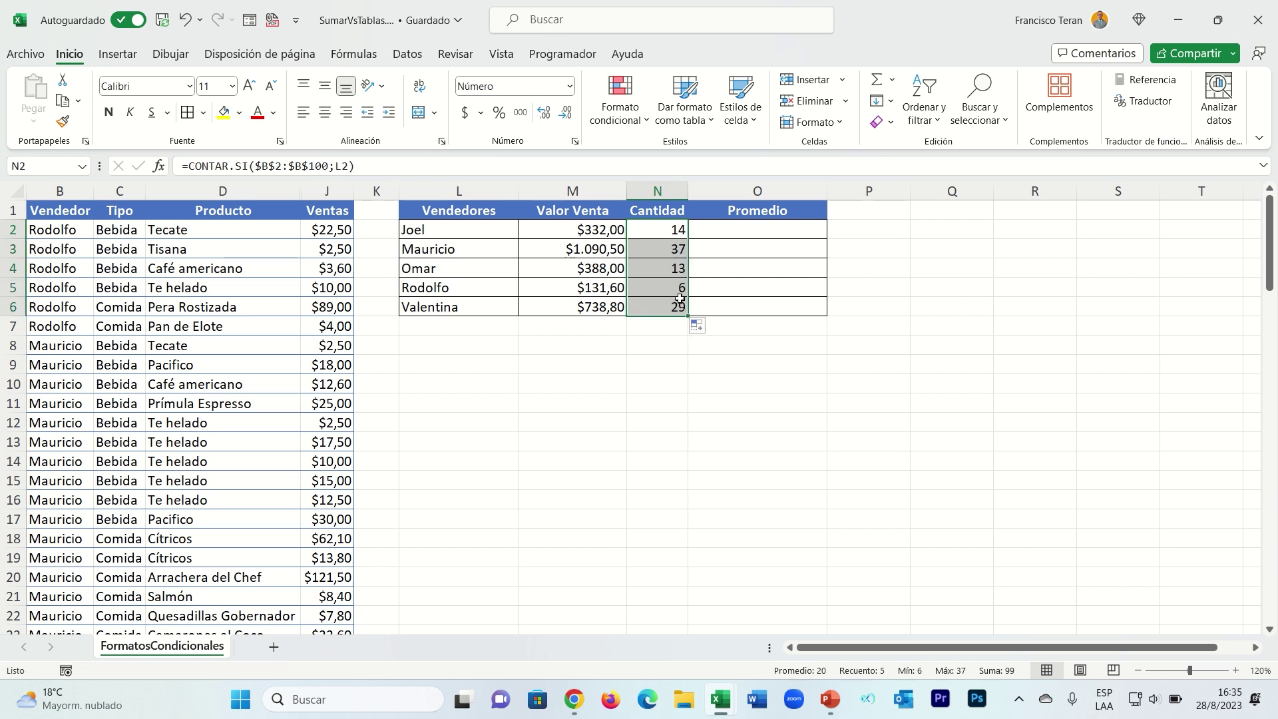
pyautogui.click(657, 225)
pyautogui.click(601, 233)
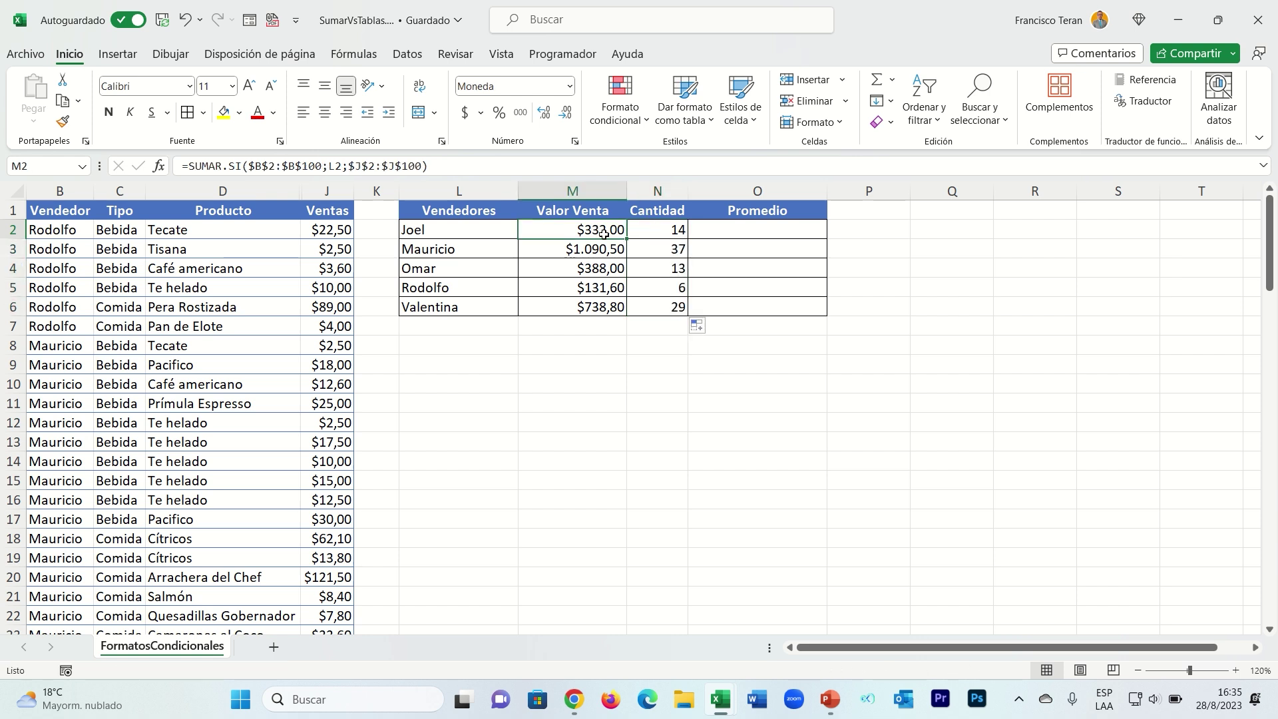
# - Begin a PROMEDIO.SI formula in O2 with the absolute vendor range $B$2:$B$100 as its first argument
pyautogui.click(760, 230)
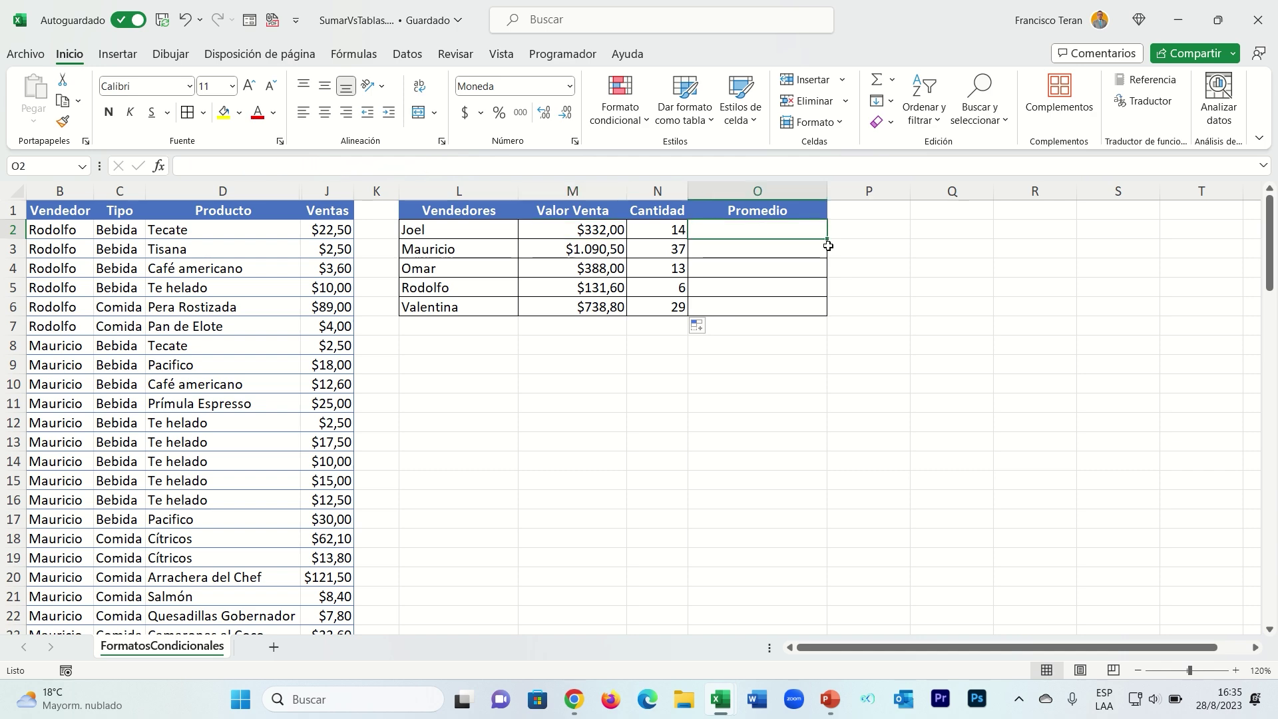
pyautogui.write('=prome')
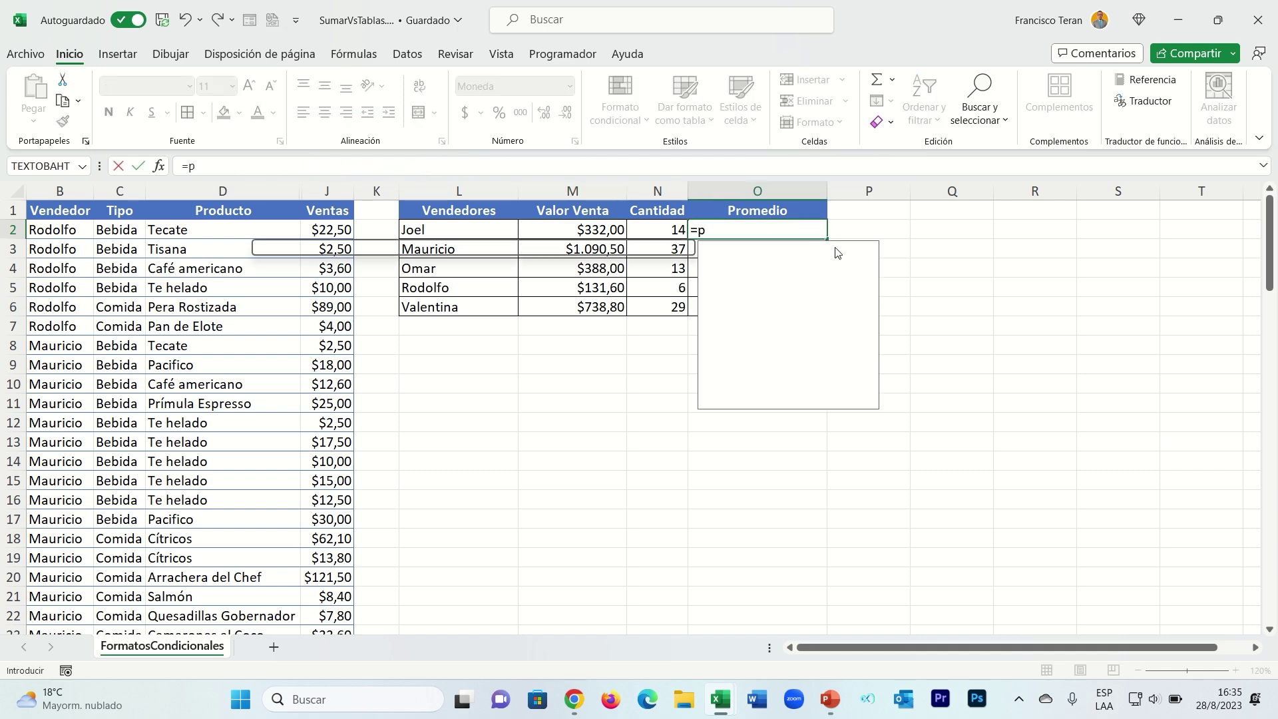
pyautogui.press('Down')
pyautogui.press('Tab')
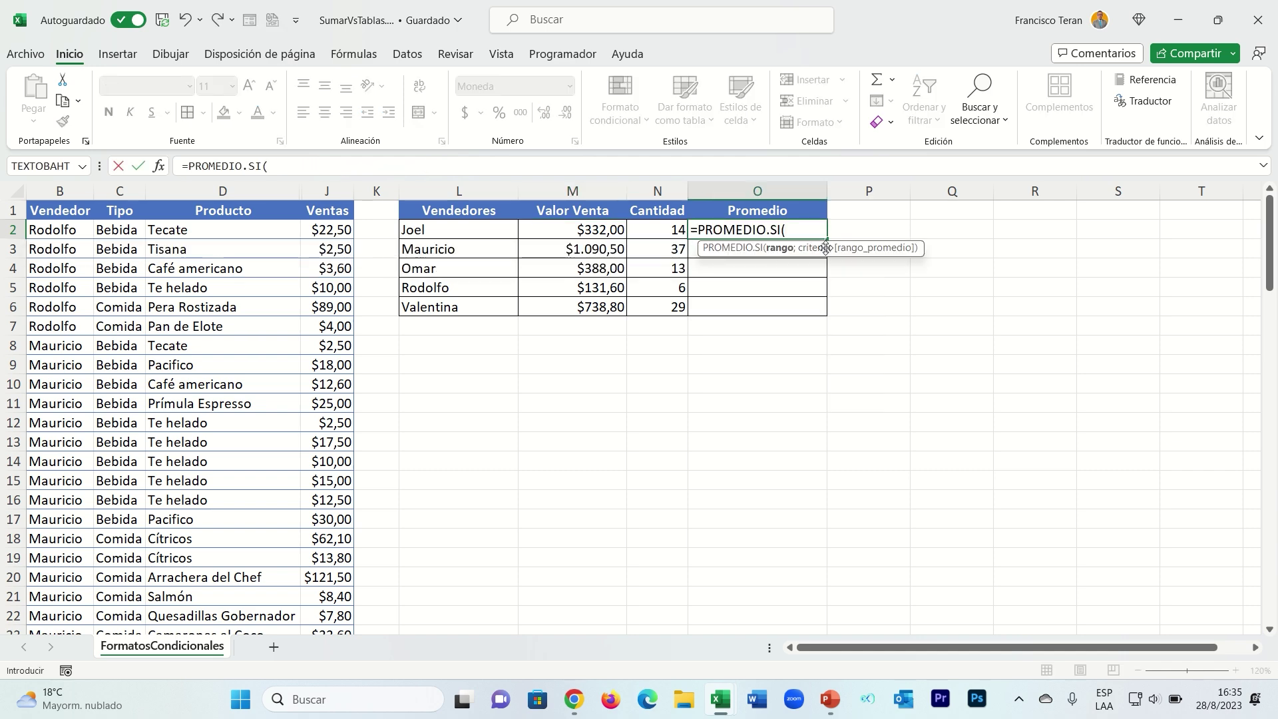
pyautogui.click(46, 227)
pyautogui.hotkey('ctrl', 'shift', 'Down')
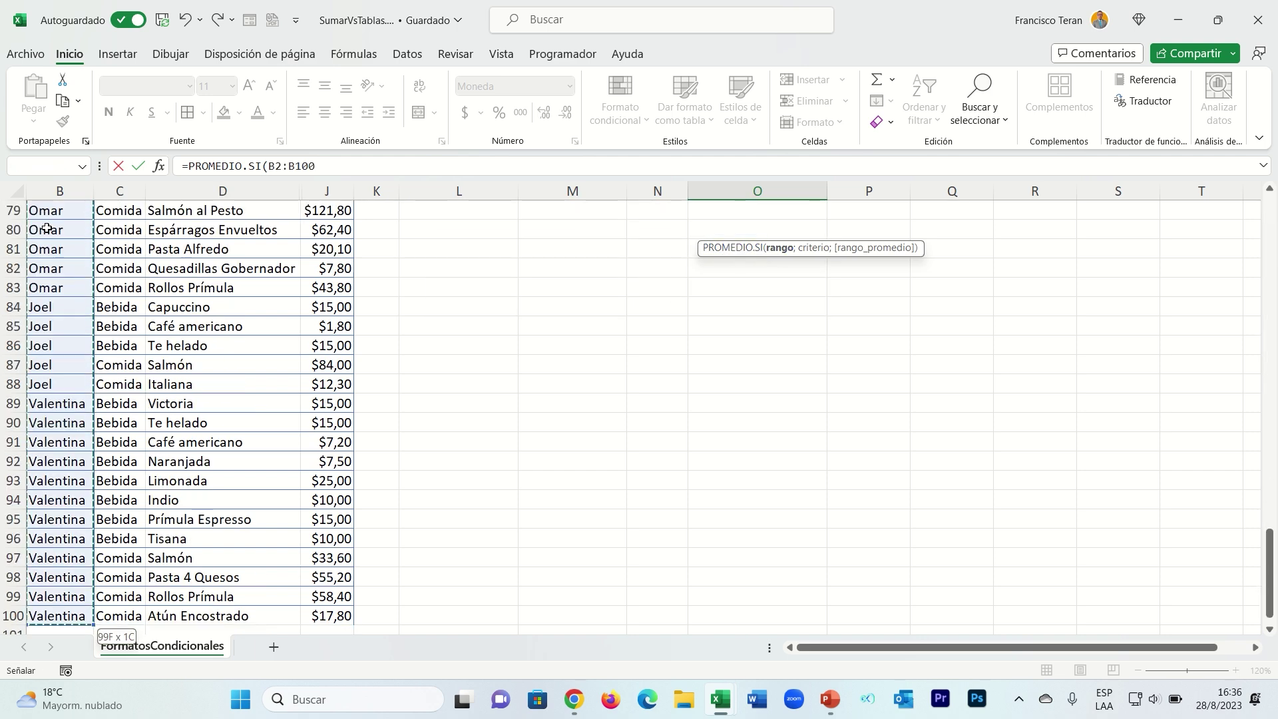
pyautogui.press('F4')
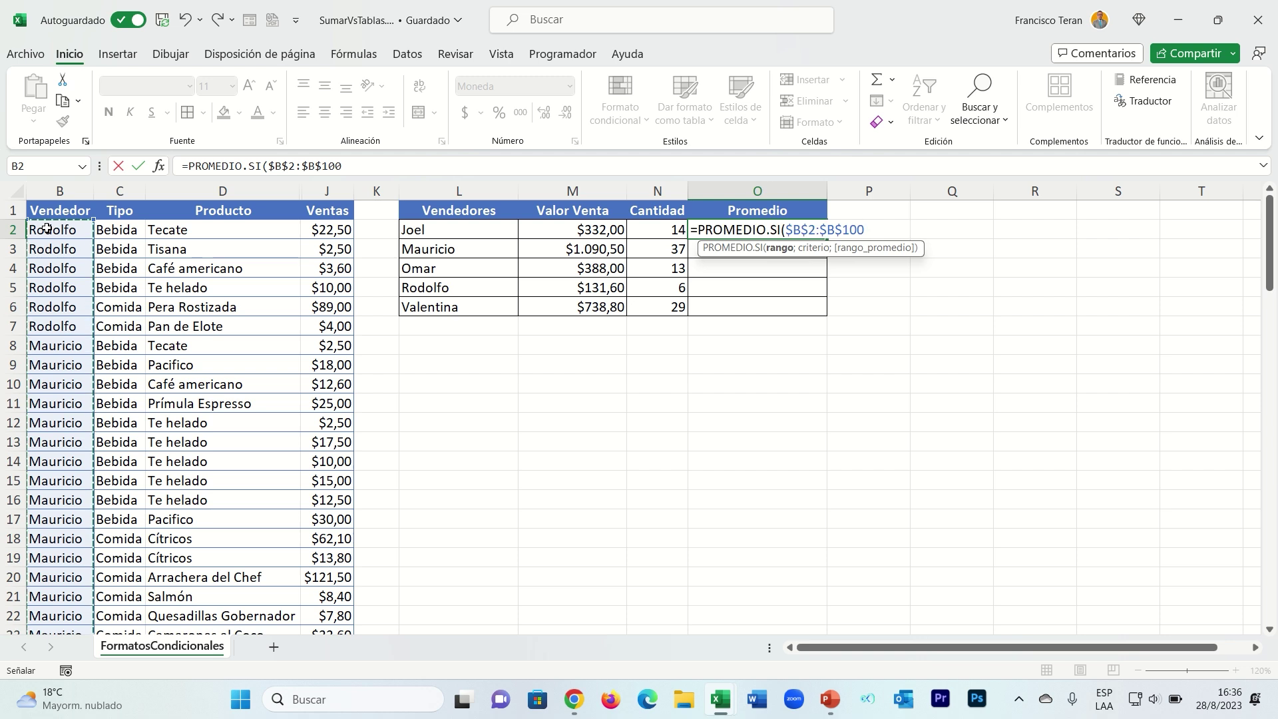
pyautogui.write(';')
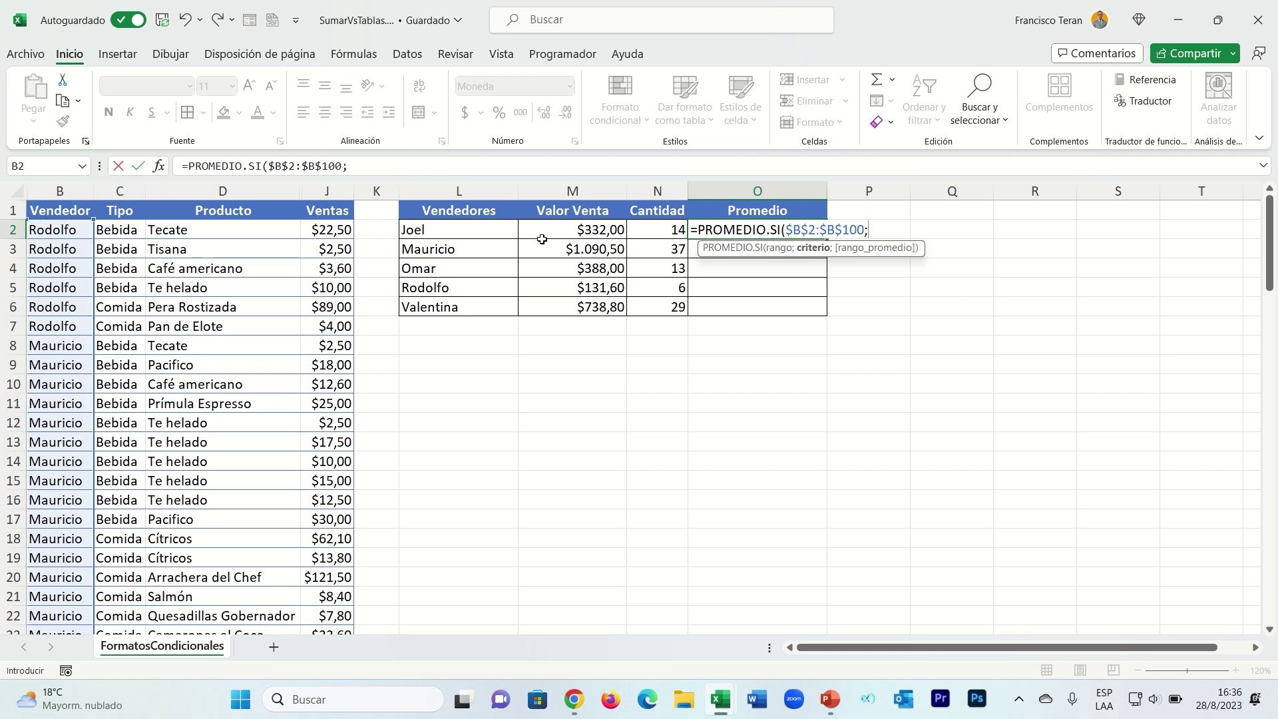
# - Complete the PROMEDIO.SI formula in O2 with criterion L2 and the absolute average range $J$2:$J$100
pyautogui.click(469, 226)
pyautogui.write(';')
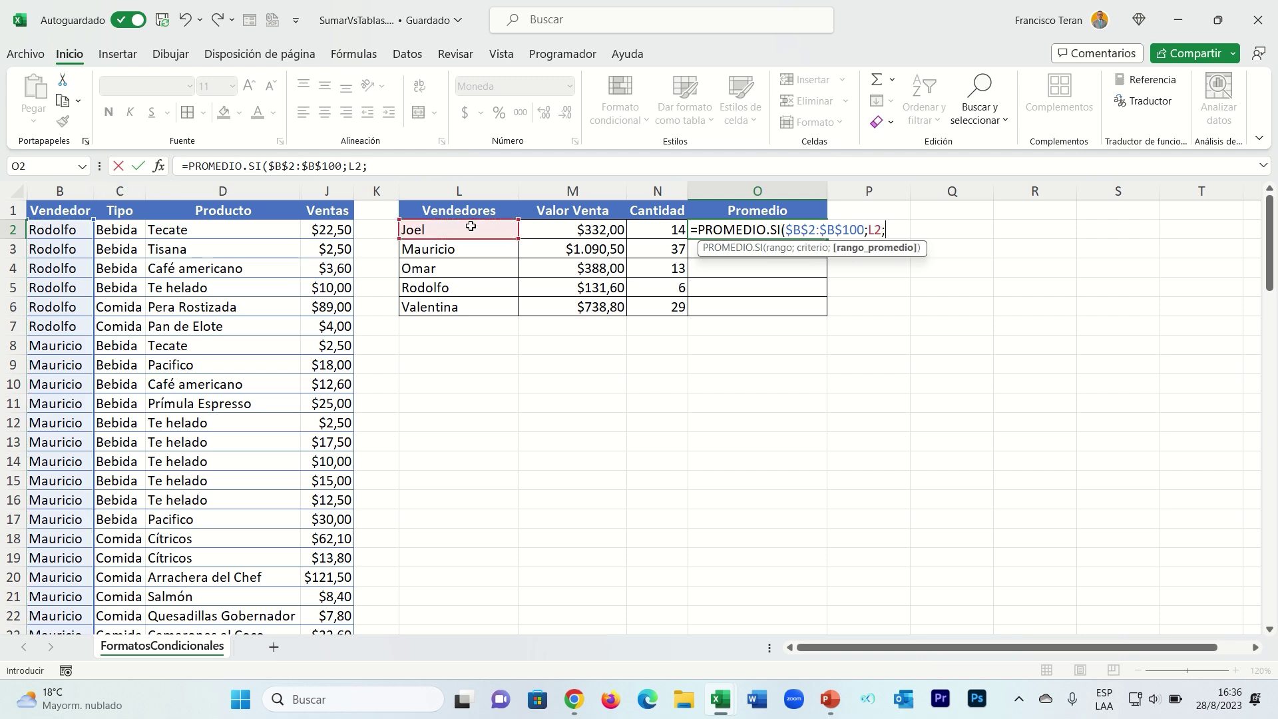
pyautogui.click(321, 229)
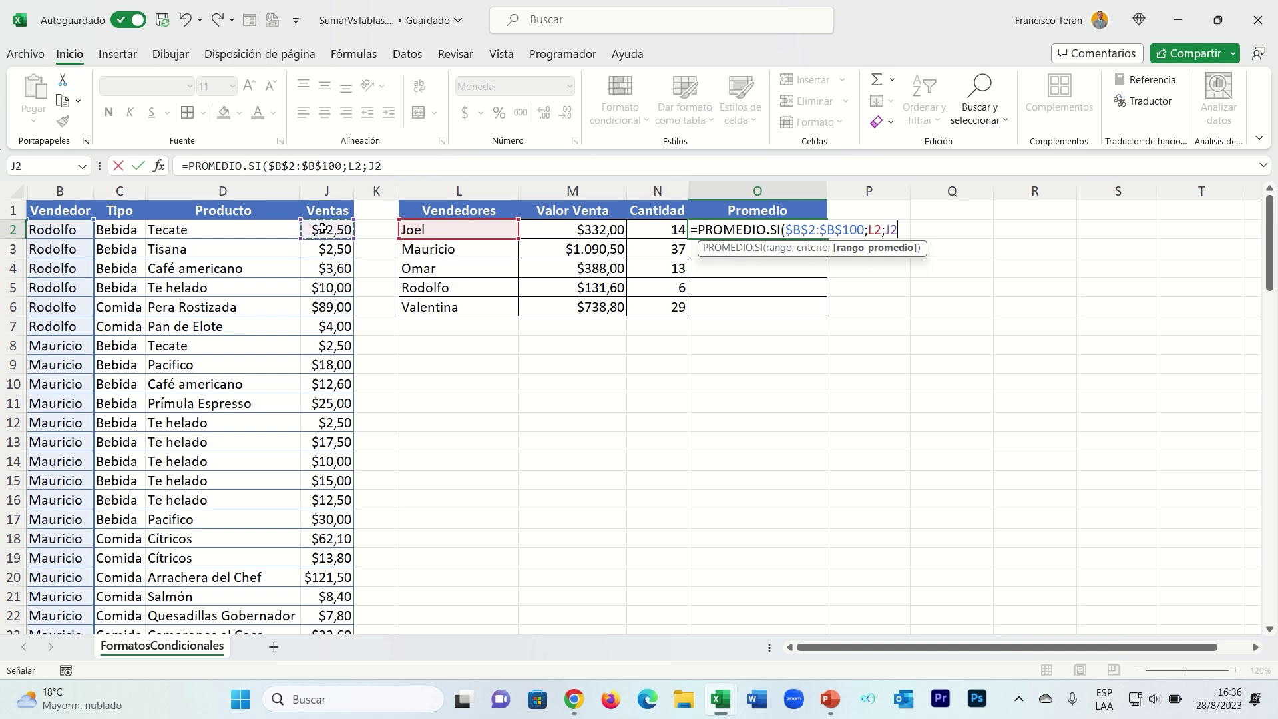
pyautogui.hotkey('ctrl', 'shift', 'Down')
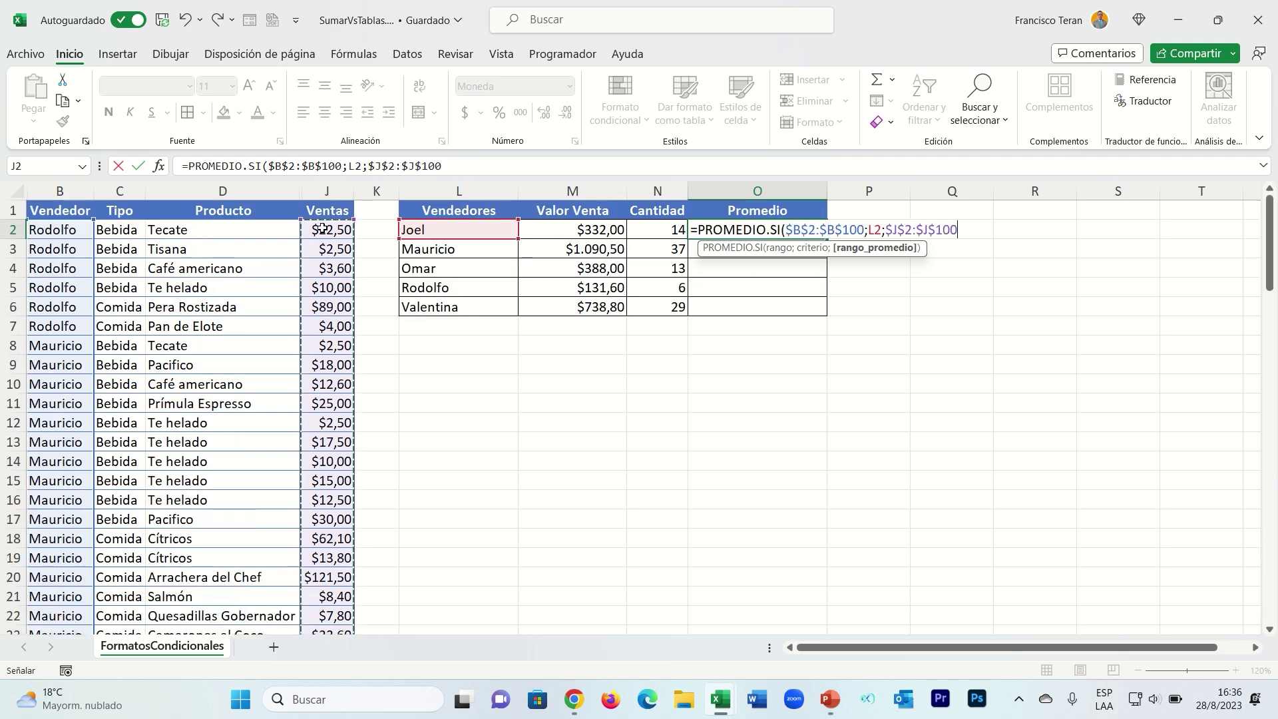
pyautogui.write(')')
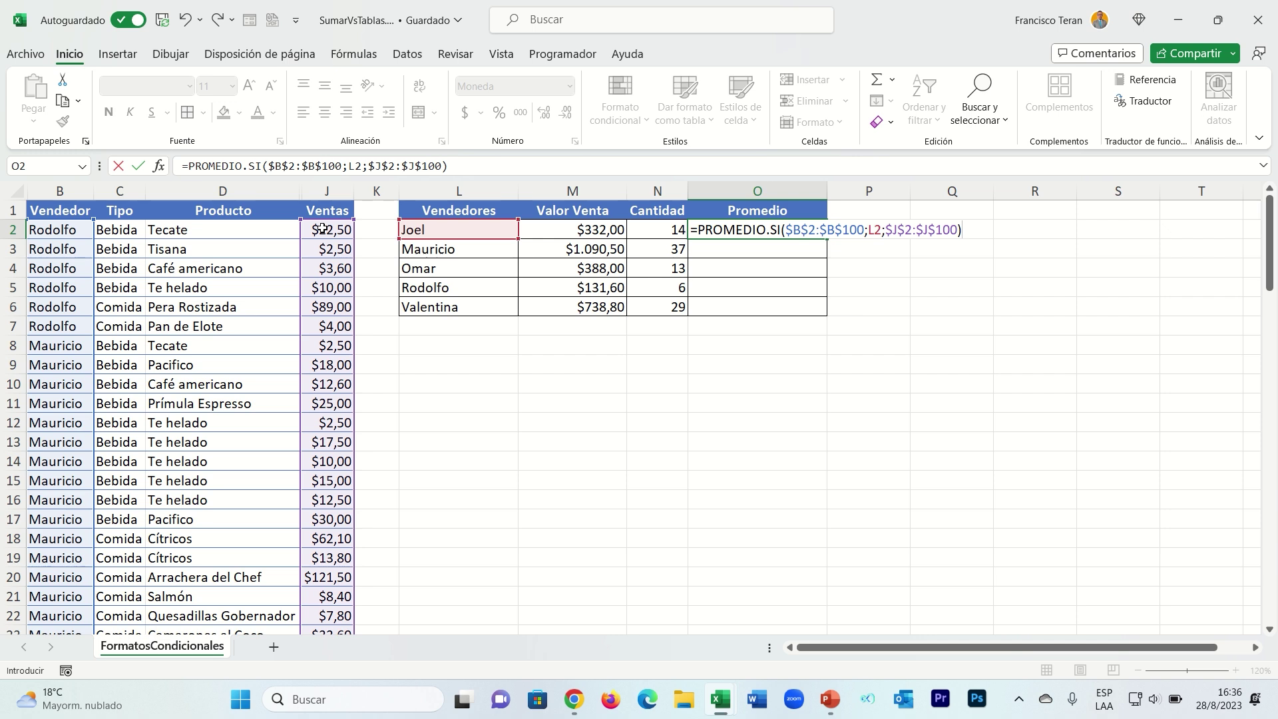
pyautogui.press('Return')
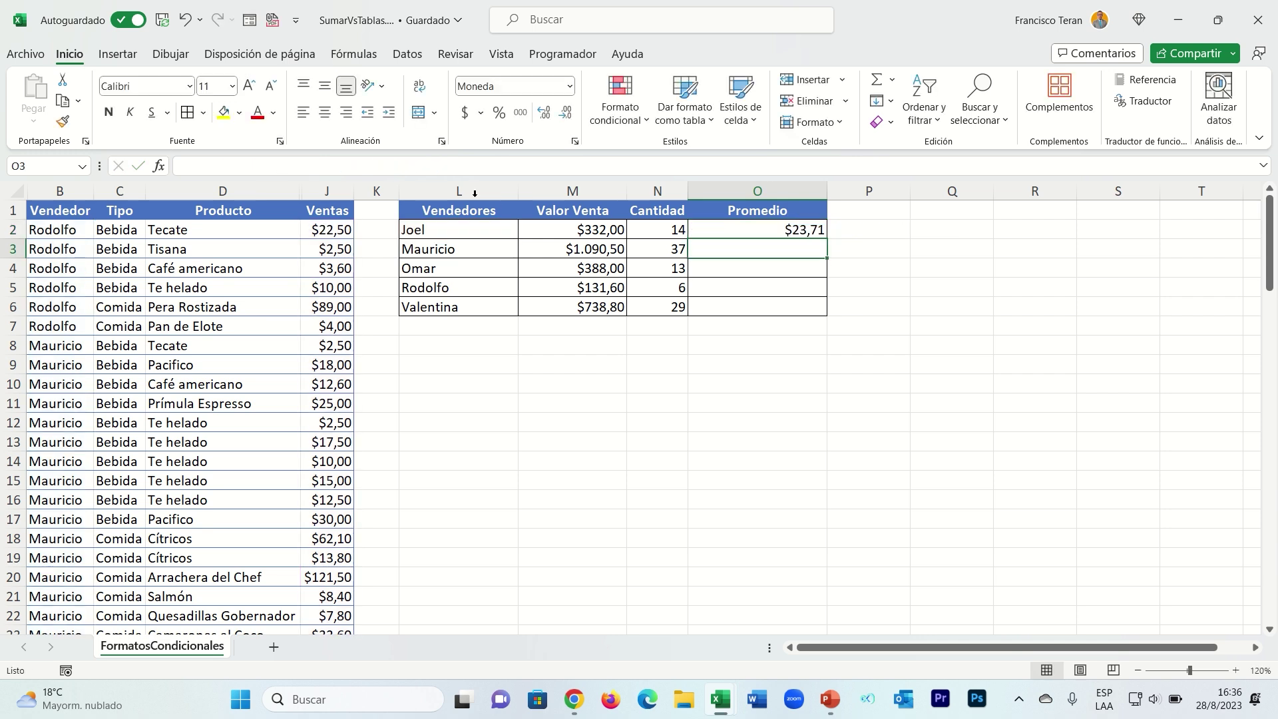
# - Autofit the Promedio column and fill the PROMEDIO.SI formula from O2 down to O6
pyautogui.doubleClick(827, 191)
pyautogui.click(740, 231)
pyautogui.moveTo(756, 239); pyautogui.dragTo(756, 312)
pyautogui.moveTo(763, 189); pyautogui.dragTo(765, 189)
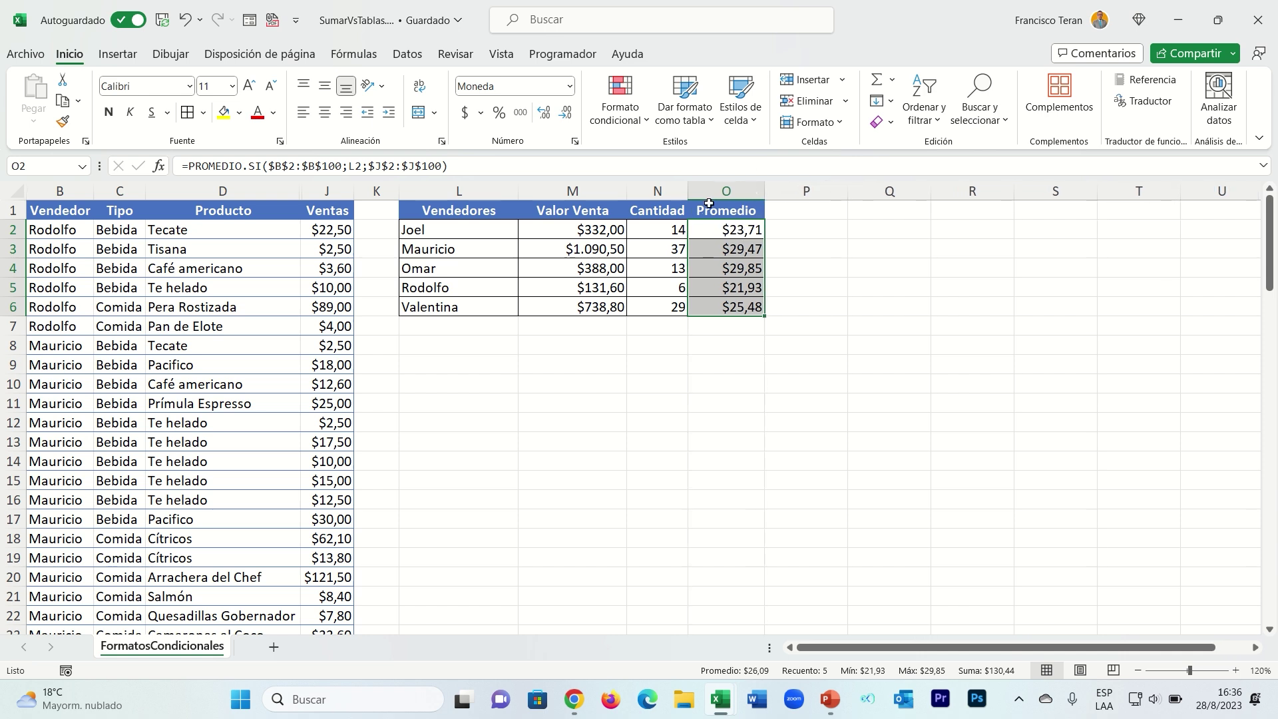
# - Review the conditional formulas in cells M2, N2 and O2
pyautogui.click(603, 230)
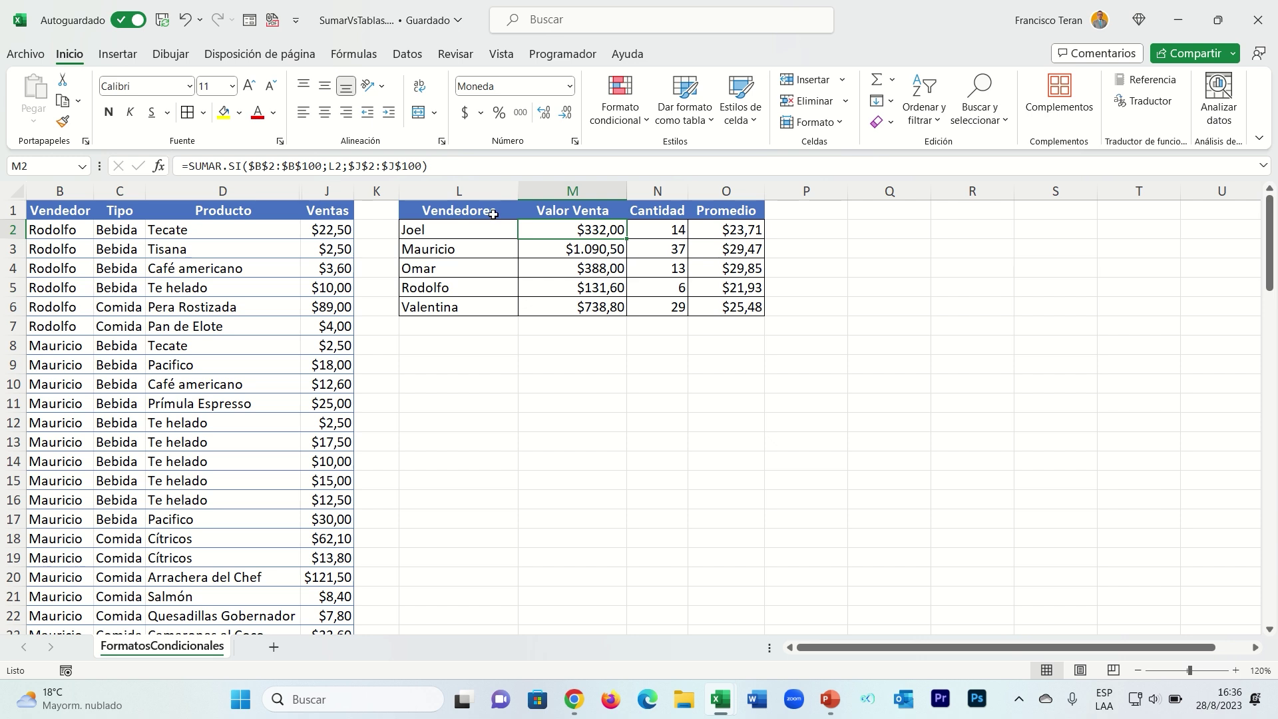
pyautogui.click(651, 234)
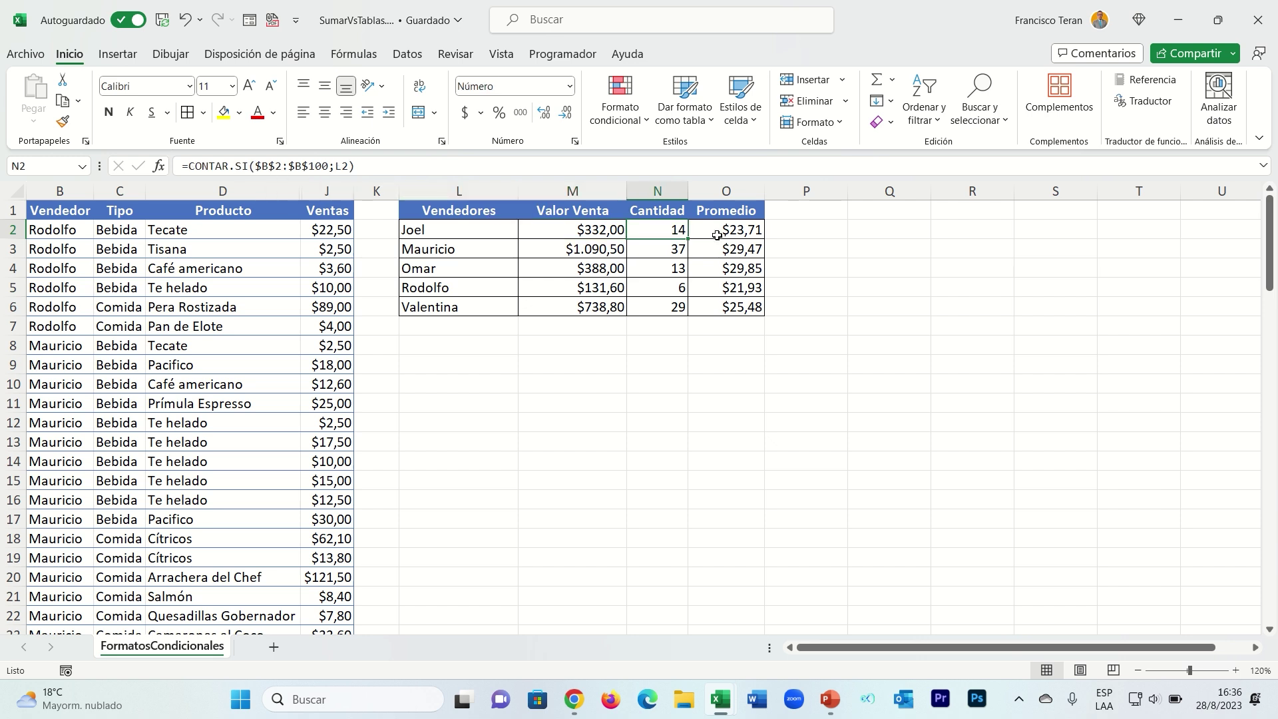
pyautogui.click(696, 229)
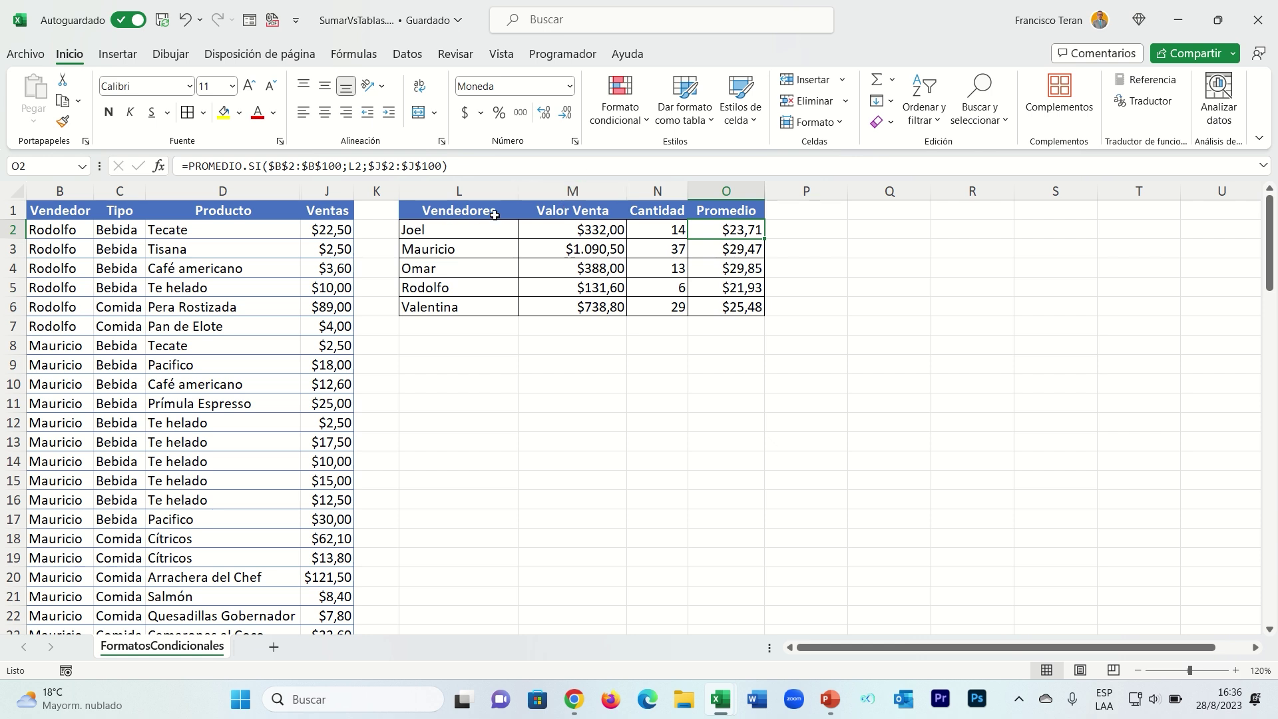
# - Narrow the Vendedores column to fit its header and select the empty cell L8 below the summary table
pyautogui.moveTo(517, 194); pyautogui.dragTo(479, 194)
pyautogui.click(449, 341)
pyautogui.moveTo(448, 239); pyautogui.dragTo(719, 308)
pyautogui.click(450, 343)
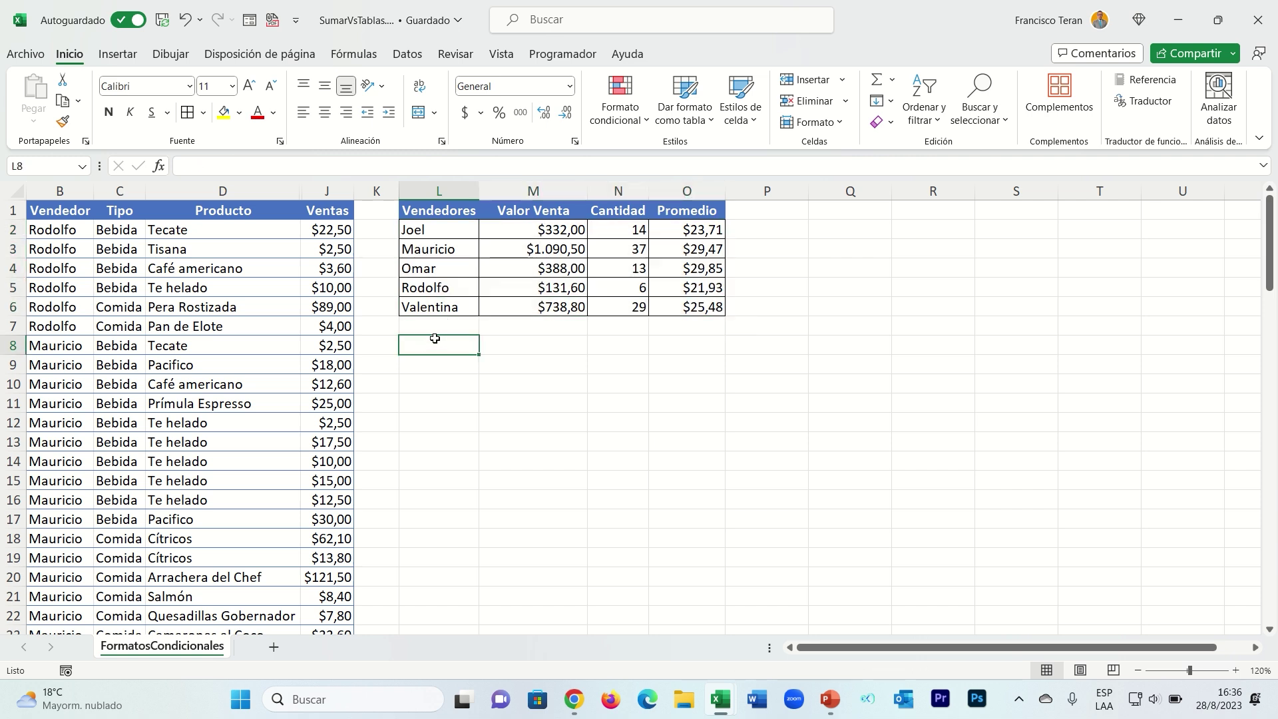
pyautogui.click(117, 54)
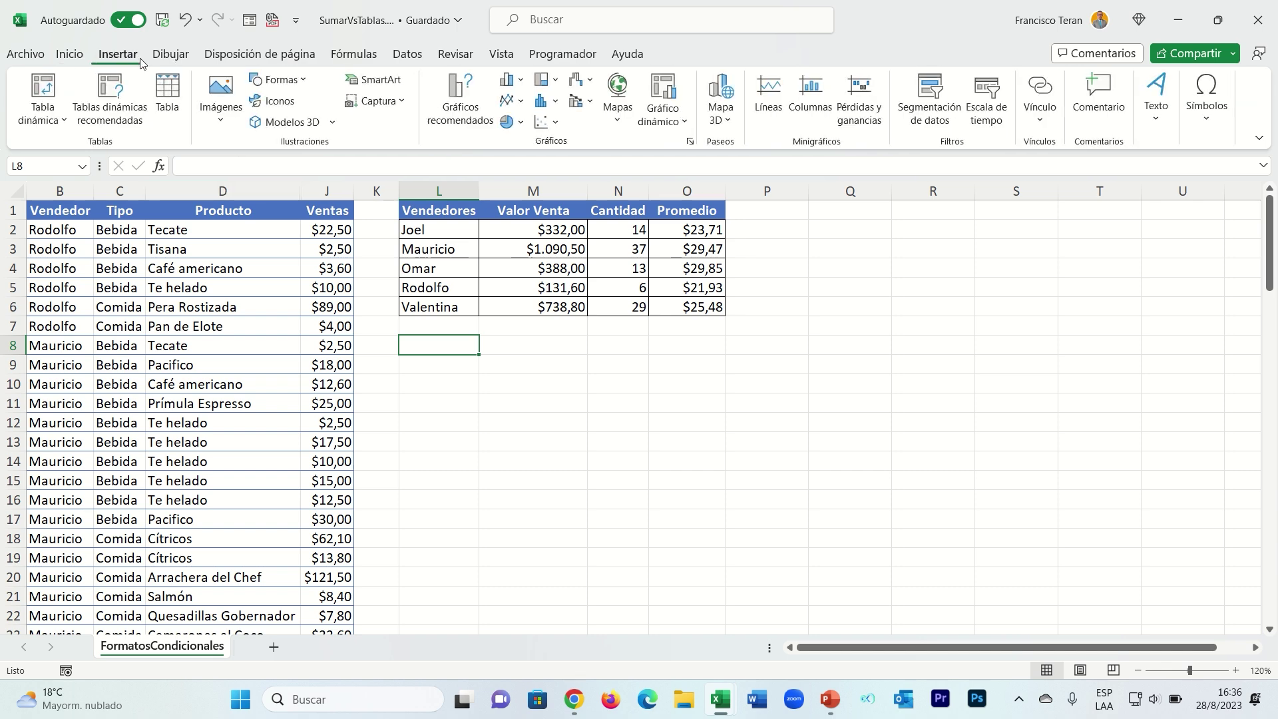
pyautogui.click(42, 87)
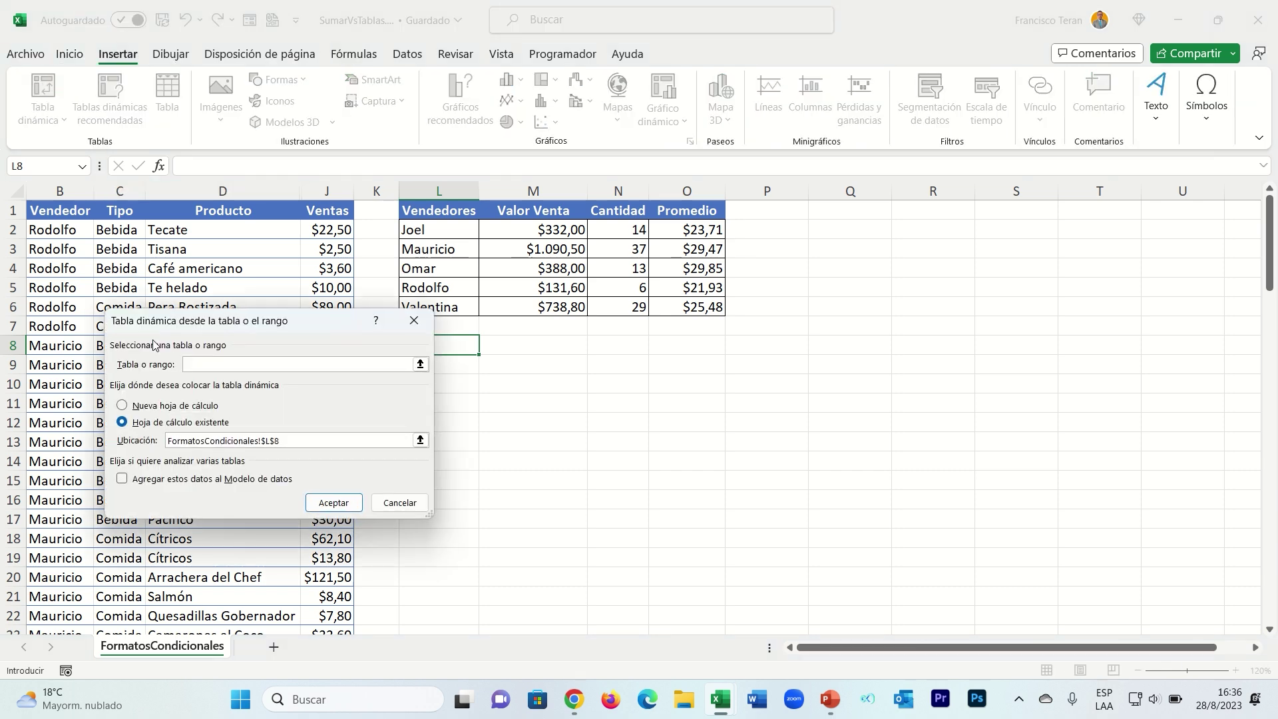
pyautogui.click(410, 322)
# - Insert a pivot table from the sales data range $A$1:$J$100, placed at cell L8 of the existing worksheet
pyautogui.click(149, 265)
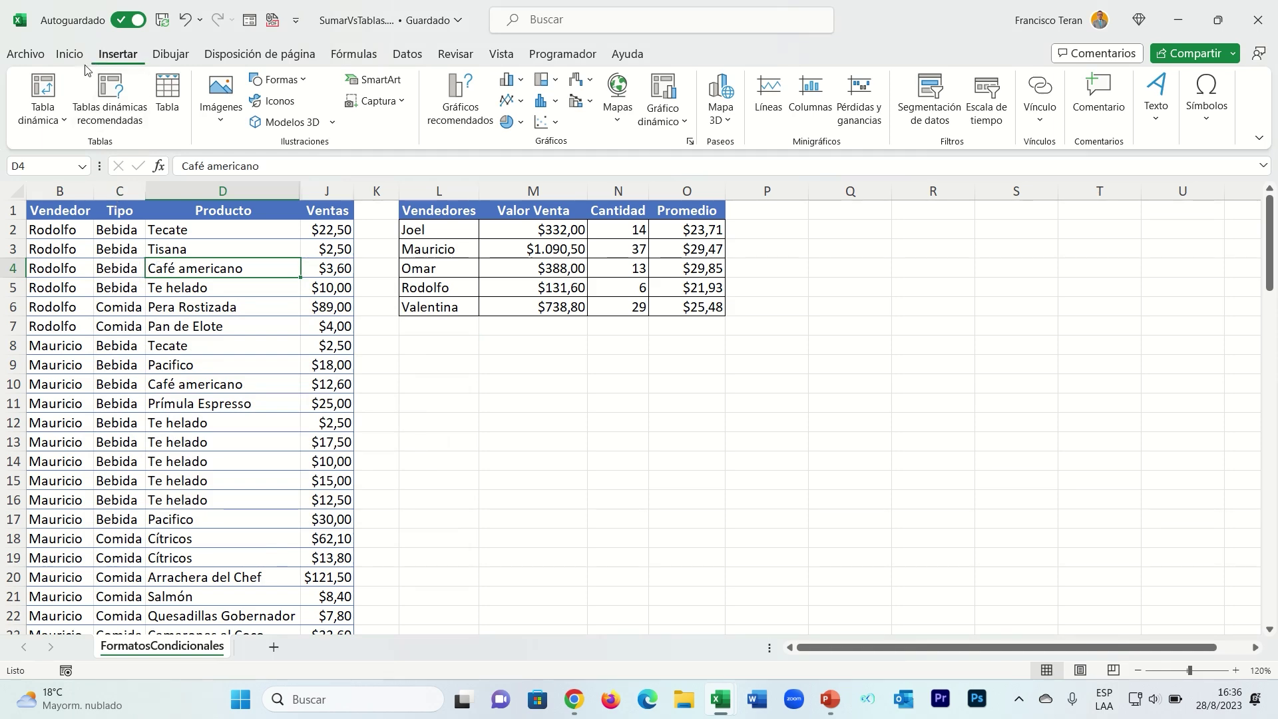
pyautogui.click(42, 87)
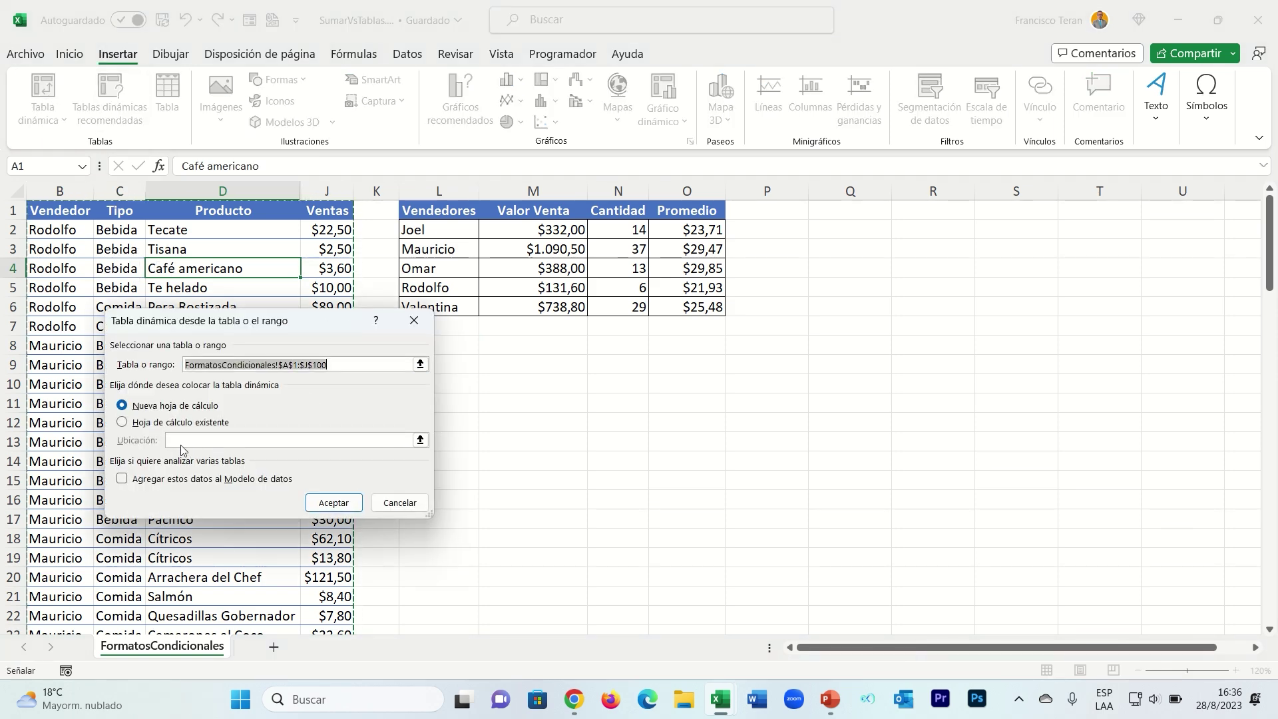
pyautogui.click(196, 424)
pyautogui.moveTo(260, 331); pyautogui.dragTo(207, 371)
pyautogui.click(443, 344)
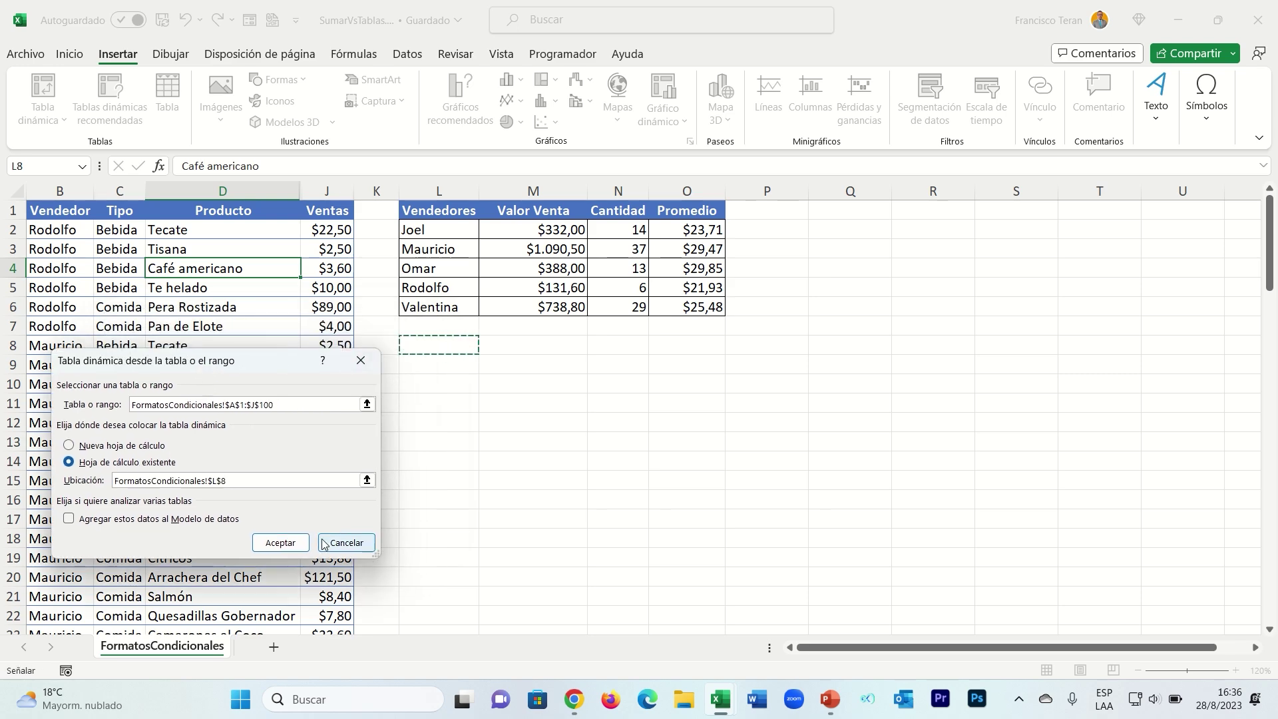
pyautogui.click(280, 543)
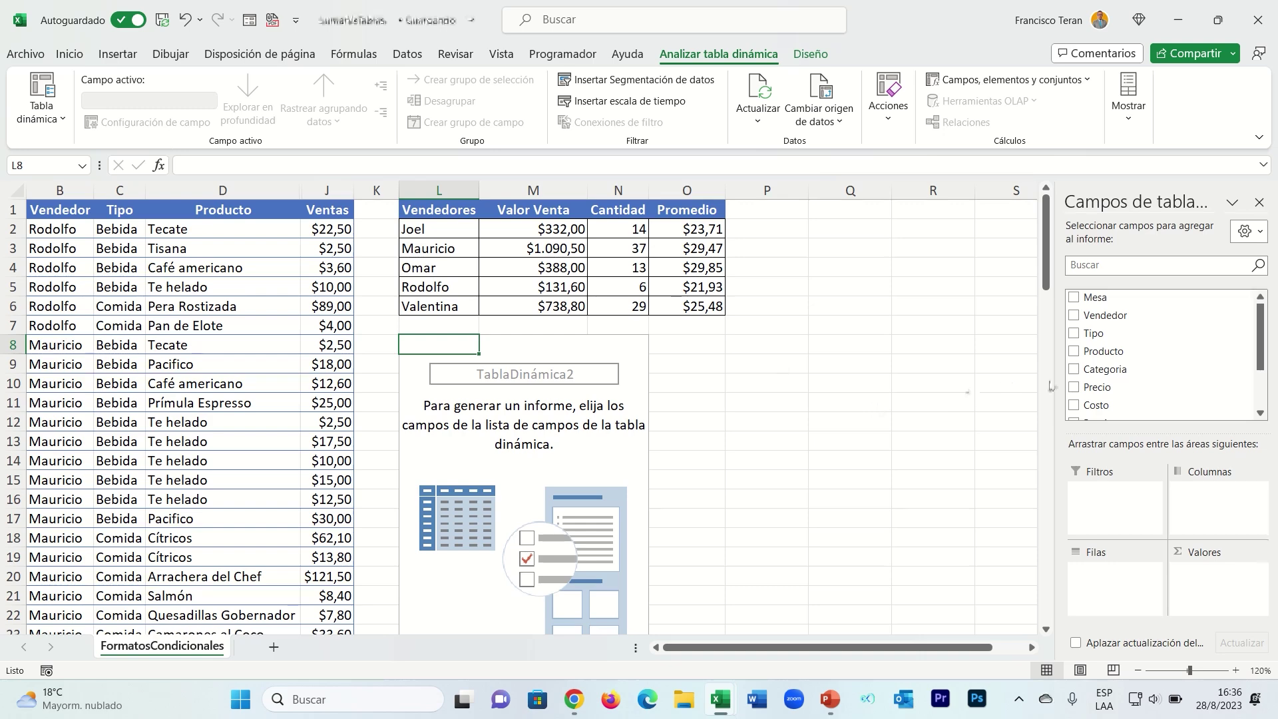
# - Widen the pivot table field list and add the Vendedor field to the rows area
pyautogui.moveTo(1041, 380); pyautogui.dragTo(972, 383)
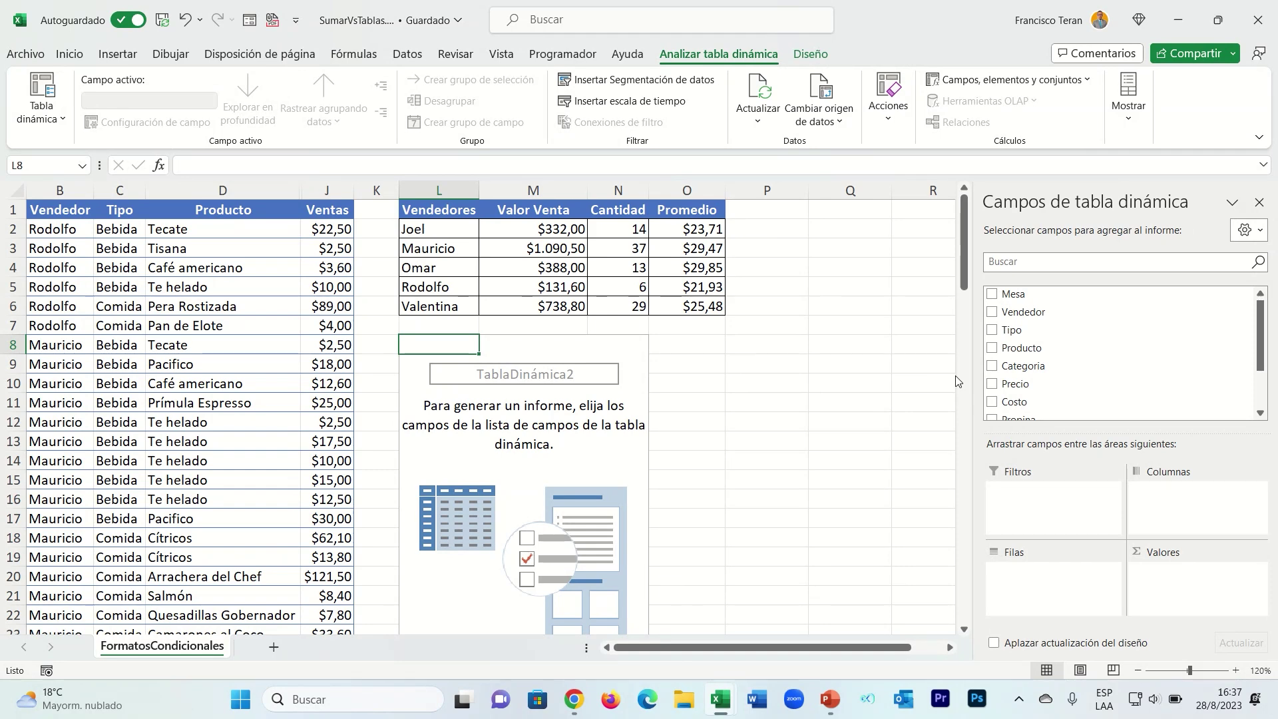
pyautogui.scroll(-2, 1014, 353)
pyautogui.scroll(1, 1014, 353)
pyautogui.scroll(1, 1015, 353)
pyautogui.scroll(-2, 1012, 354)
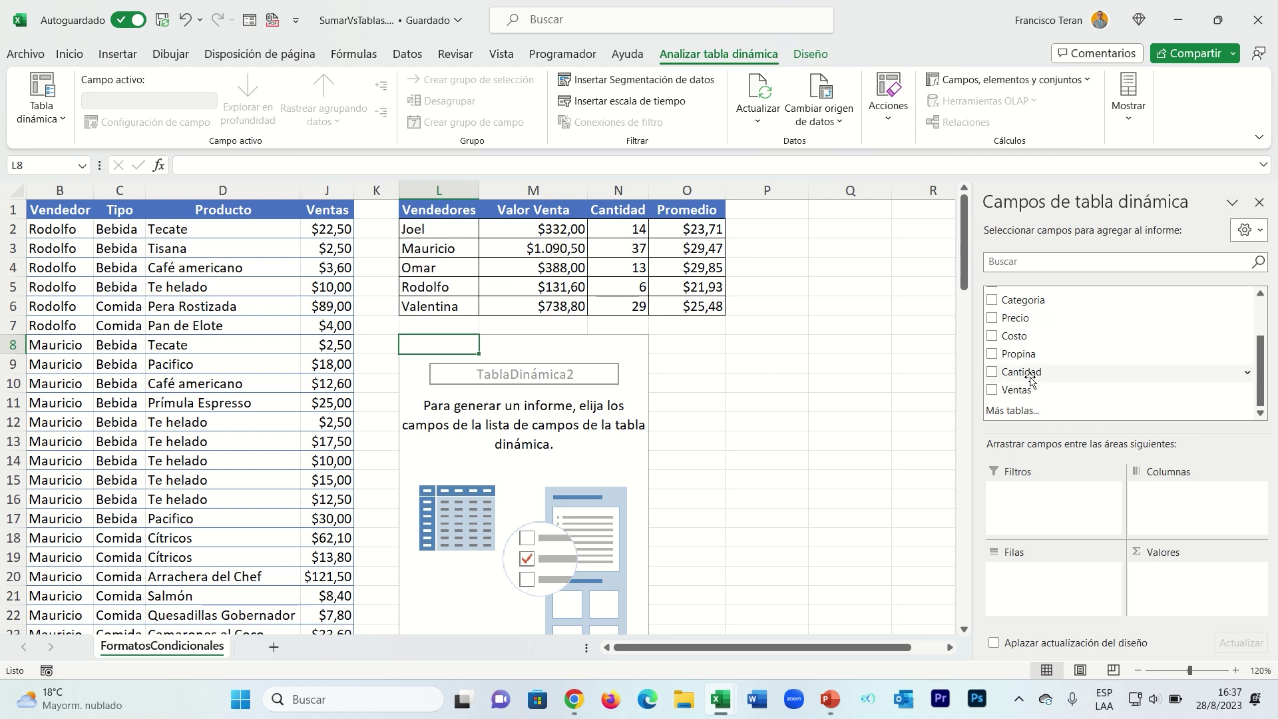
pyautogui.scroll(2, 1018, 353)
pyautogui.moveTo(1031, 300); pyautogui.dragTo(1052, 581)
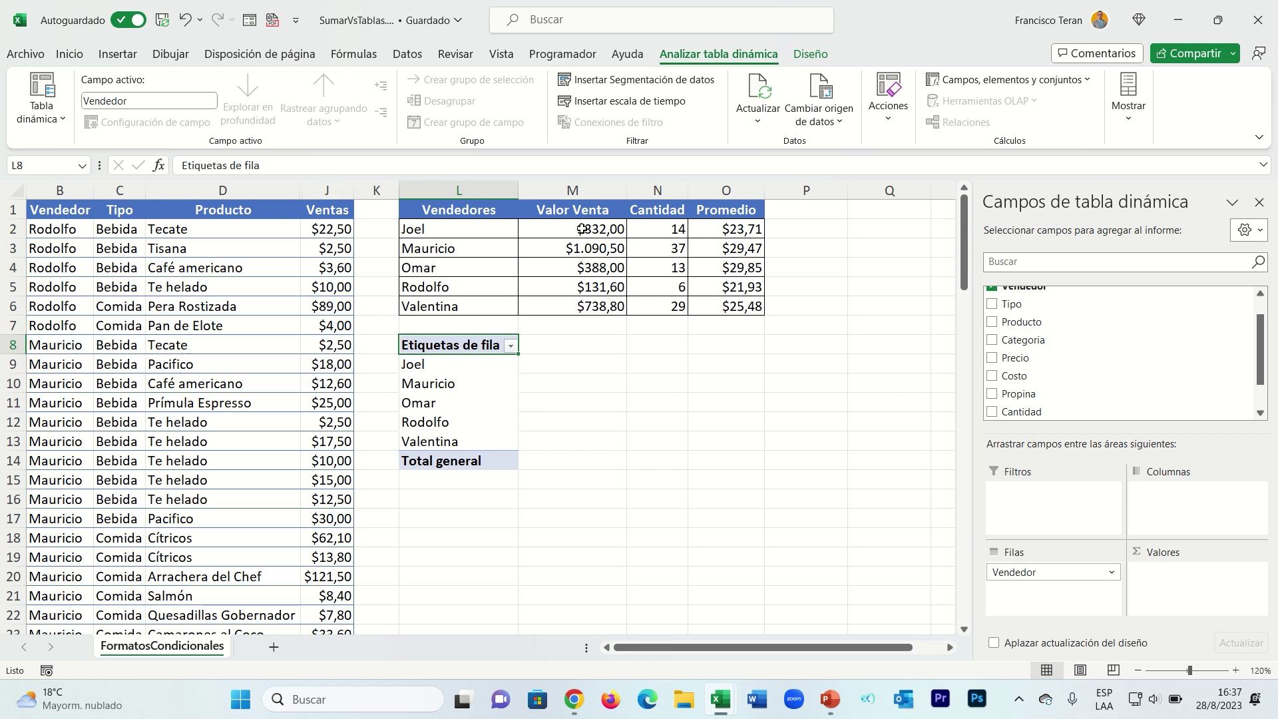
pyautogui.scroll(-2, 1076, 357)
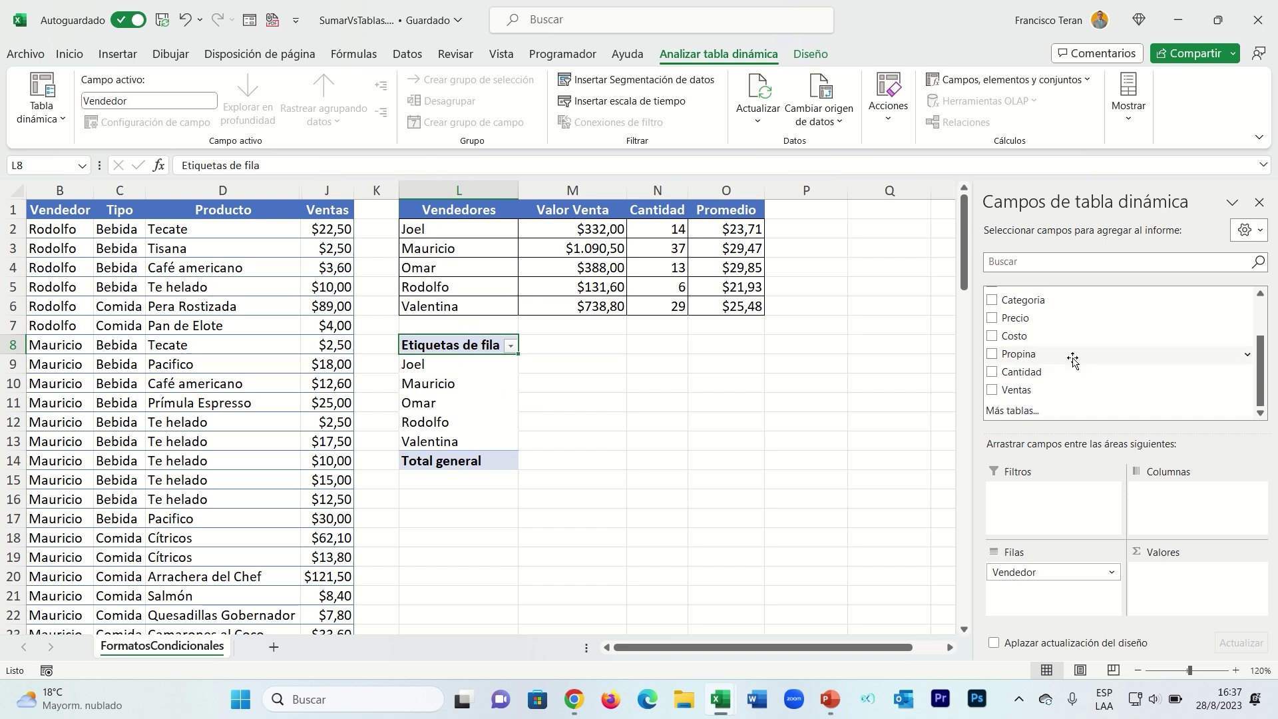
# - Add the Ventas field to the pivot table's values area twice and summarize the second copy by Recuento
pyautogui.moveTo(1019, 392); pyautogui.dragTo(1175, 583)
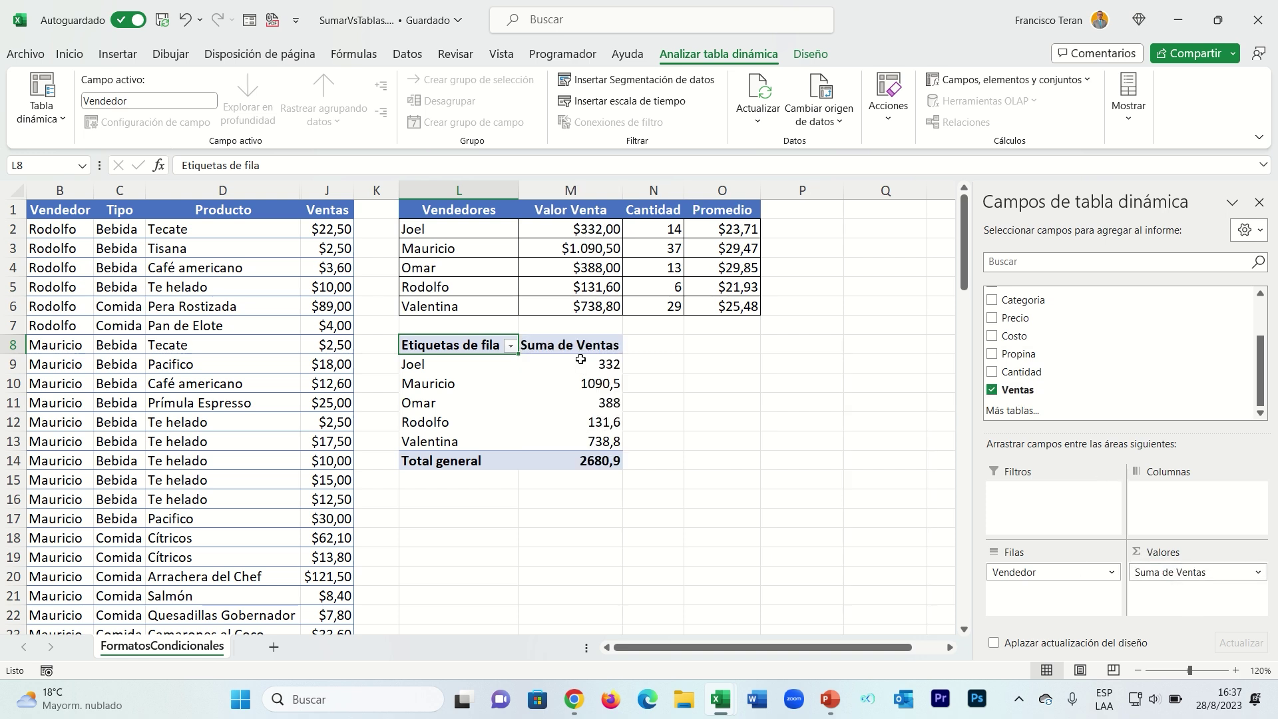
pyautogui.moveTo(597, 460)
pyautogui.moveTo(1019, 392); pyautogui.dragTo(1173, 595)
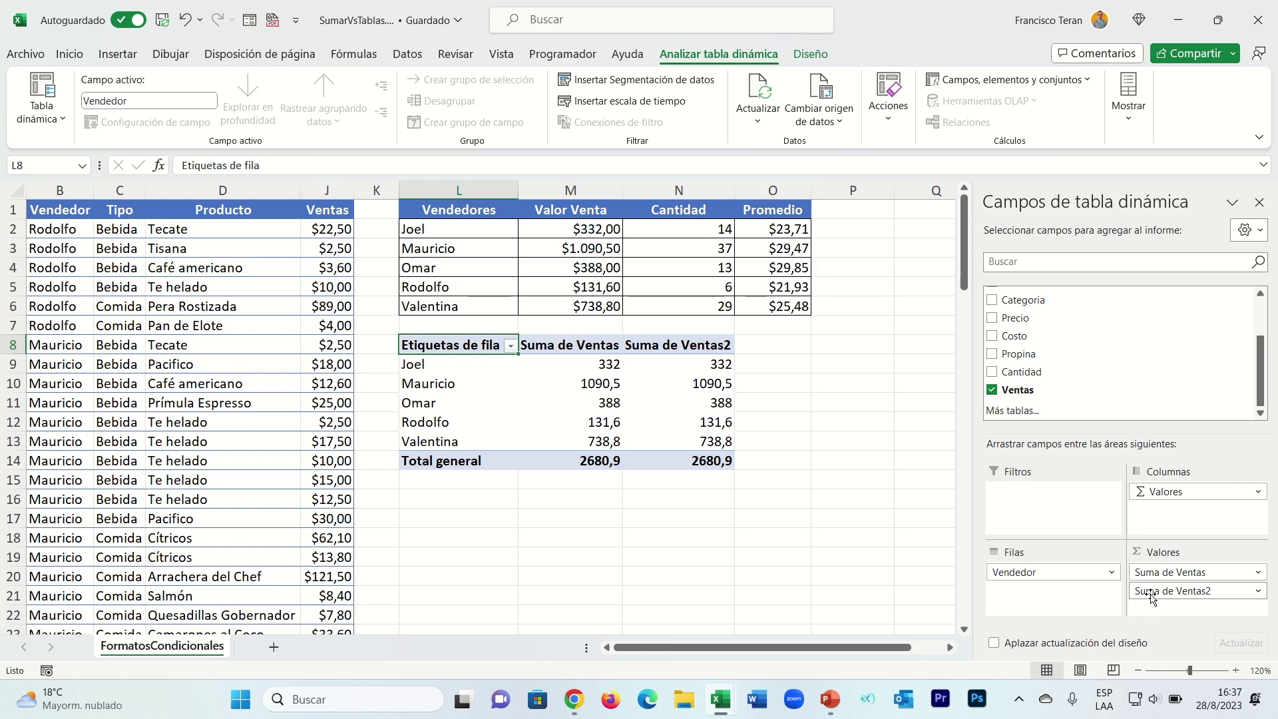
pyautogui.click(1257, 593)
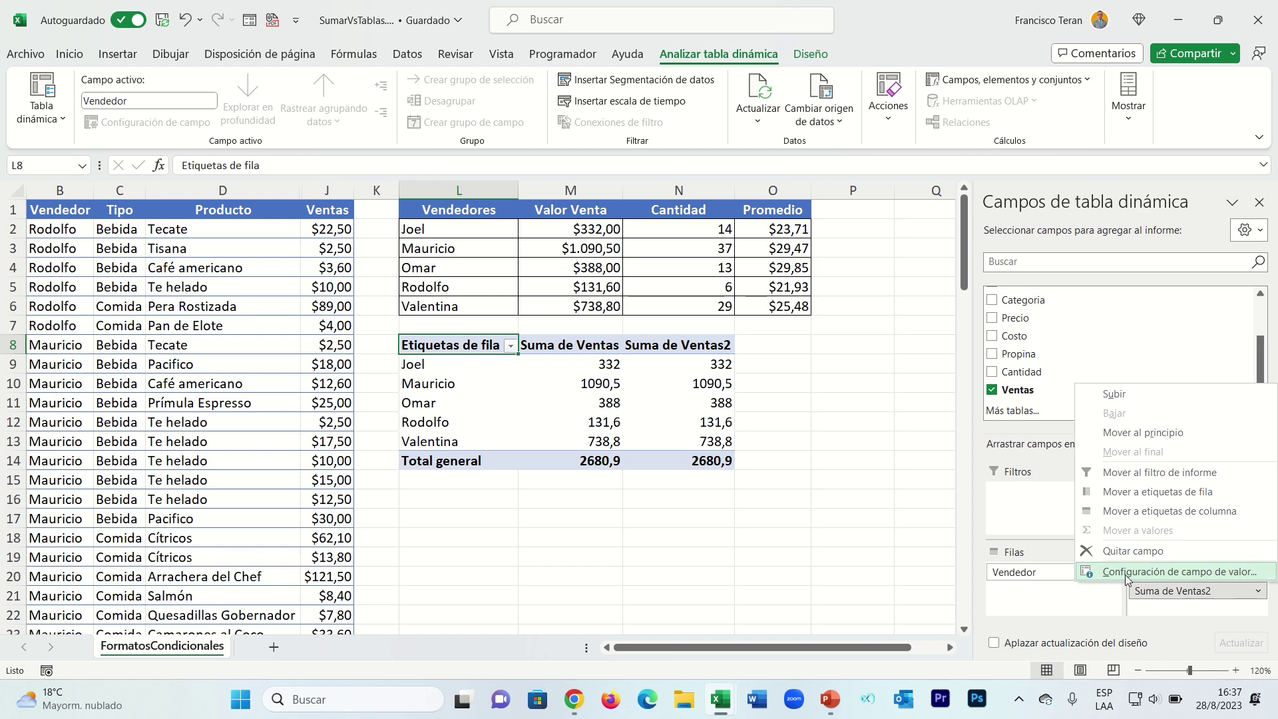
pyautogui.click(1164, 574)
pyautogui.moveTo(256, 316); pyautogui.dragTo(316, 200)
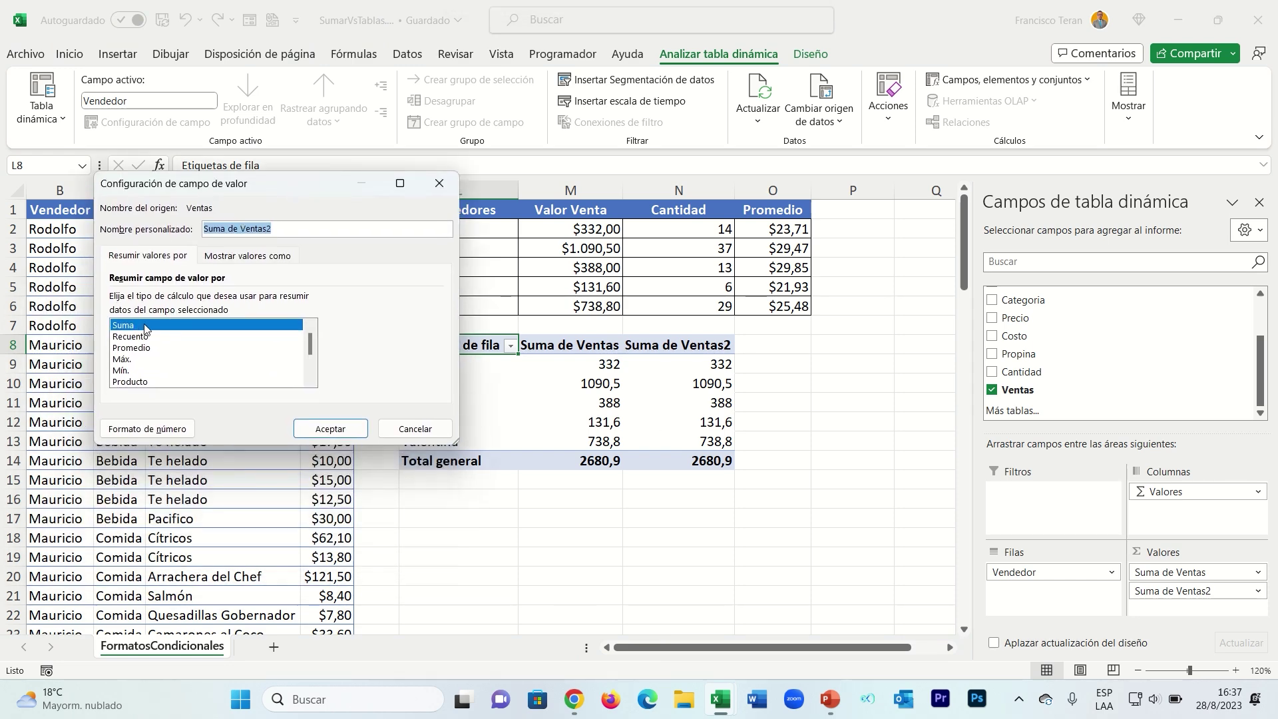
pyautogui.click(147, 337)
pyautogui.click(313, 430)
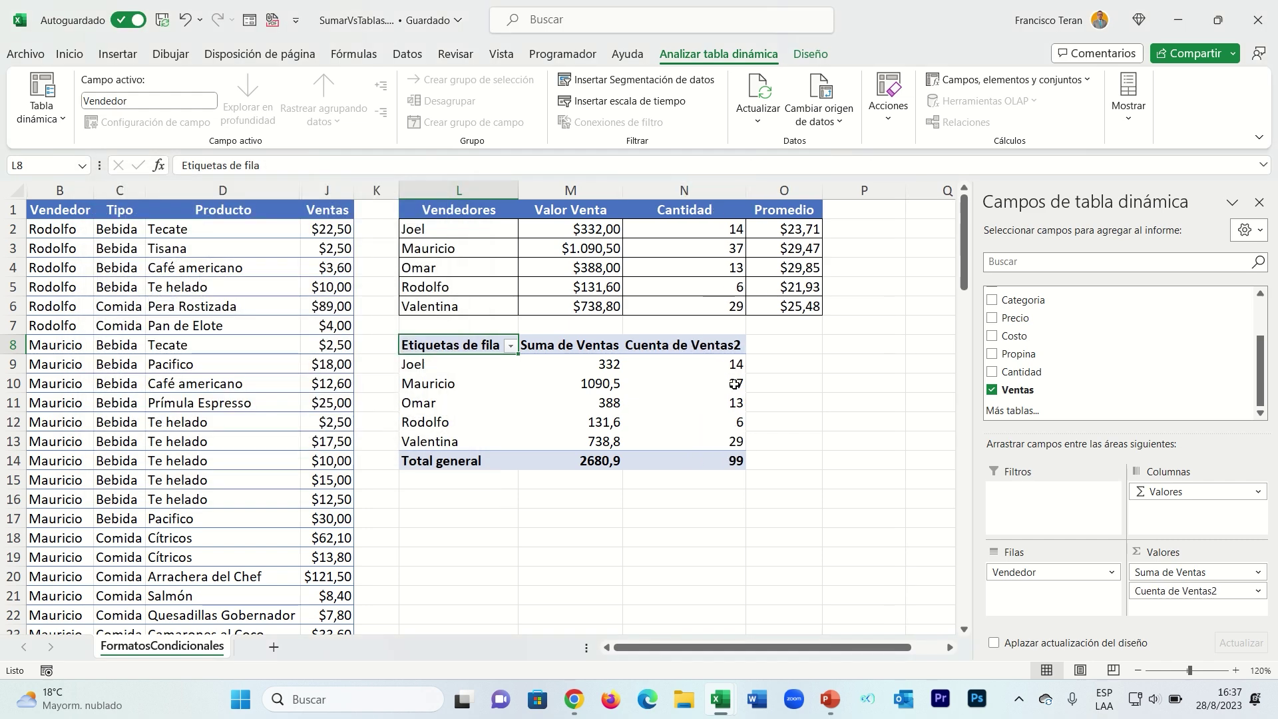
# - Compare the pivot table's sales count per vendor with the Cantidad formulas in N2:N6
pyautogui.moveTo(727, 360); pyautogui.dragTo(736, 445)
pyautogui.moveTo(735, 233); pyautogui.dragTo(733, 303)
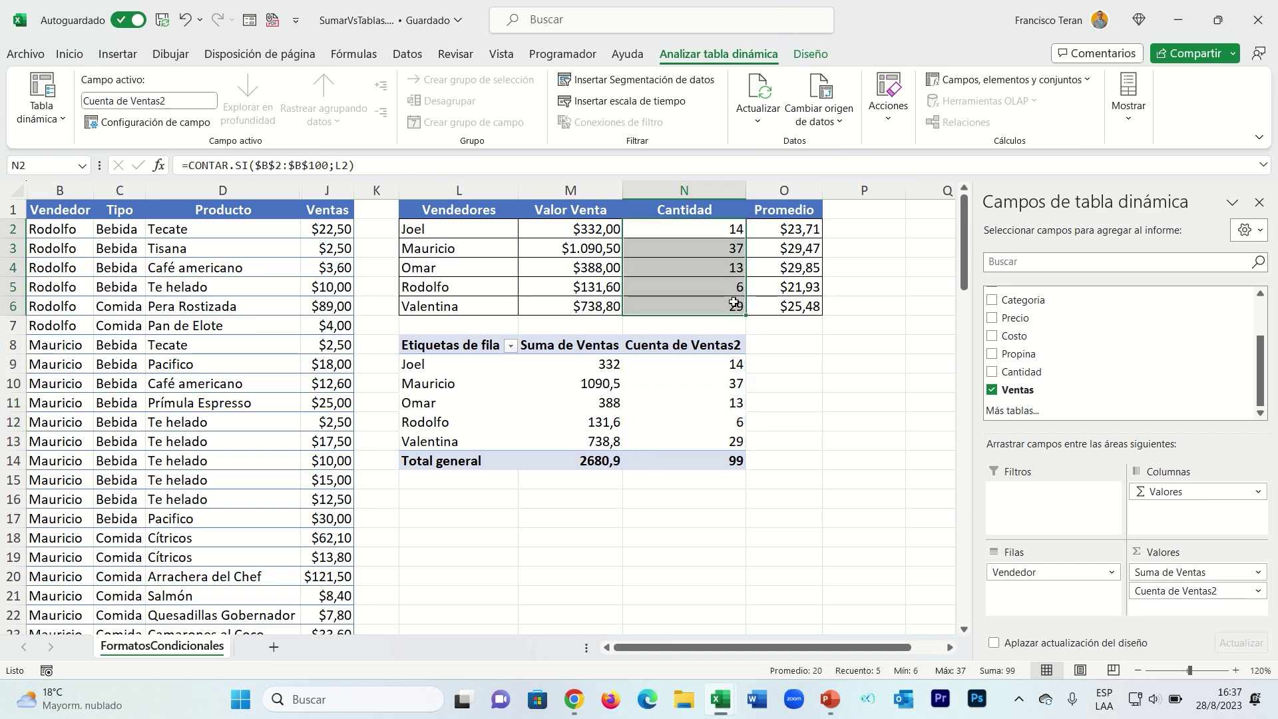
pyautogui.click(730, 368)
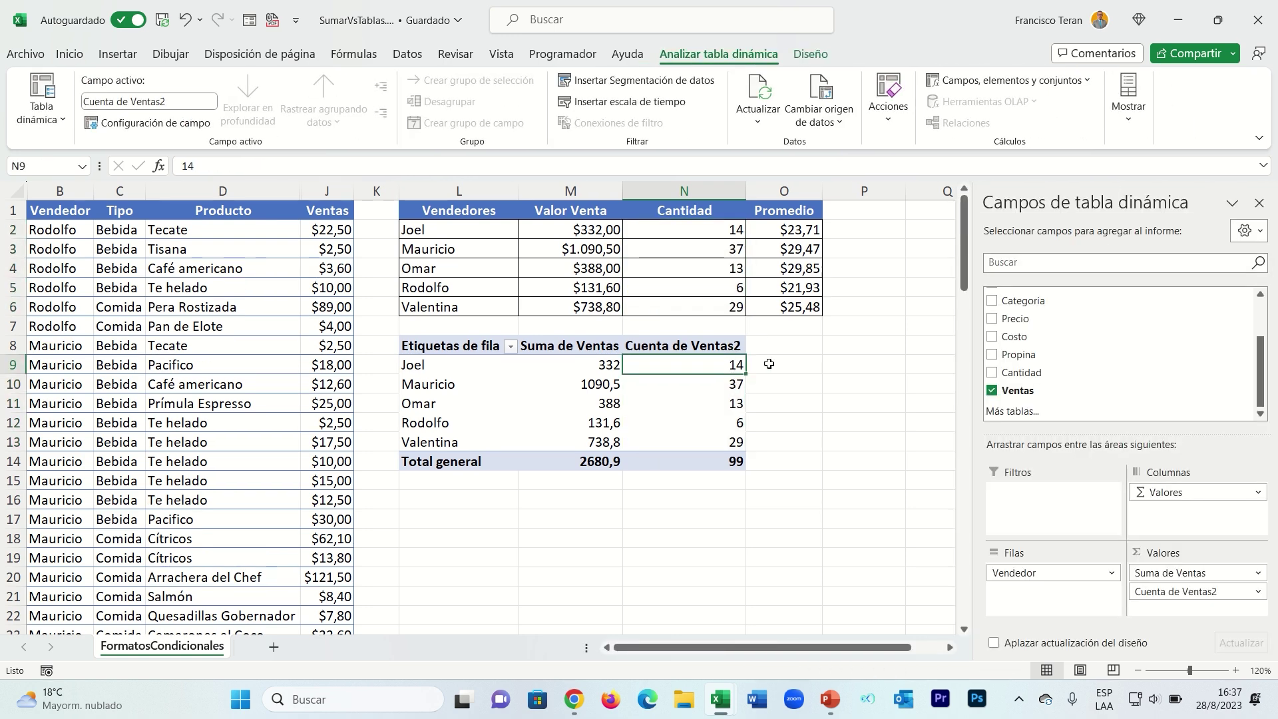
pyautogui.click(769, 364)
pyautogui.click(673, 366)
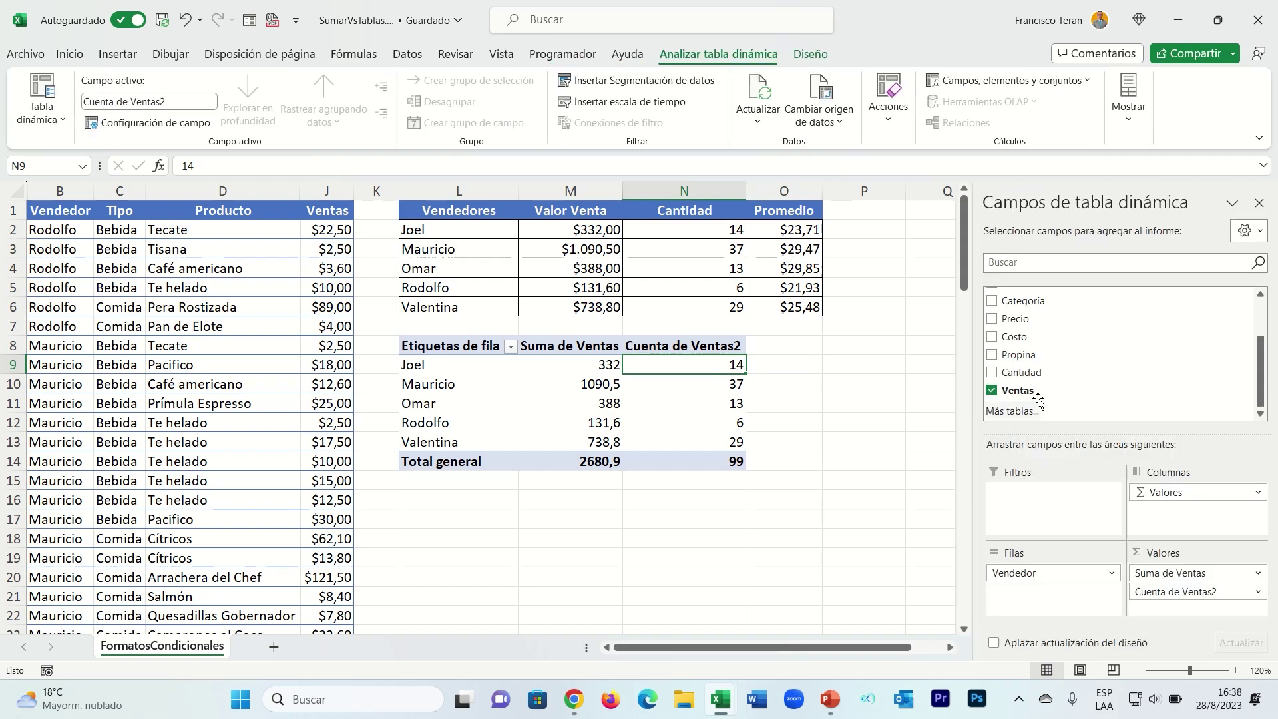
# - Add the Ventas field to the values area a third time and summarize it by Promedio
pyautogui.moveTo(1037, 396); pyautogui.dragTo(1195, 607)
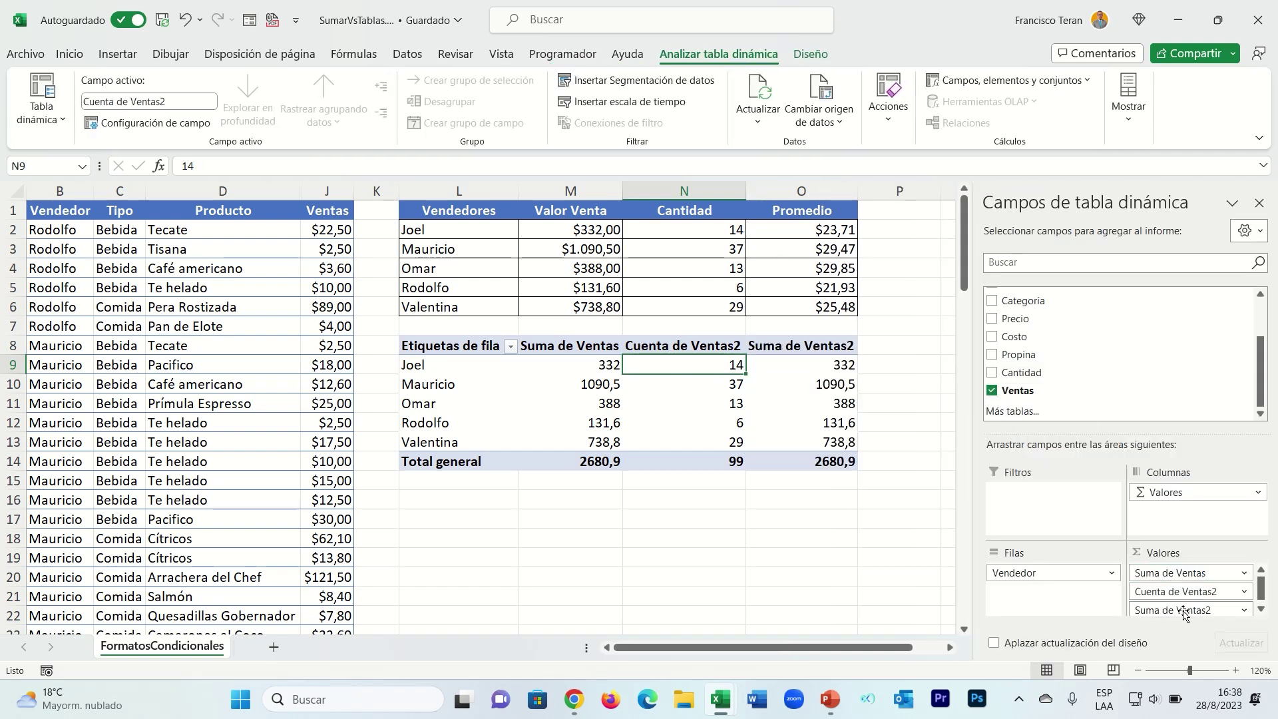
pyautogui.scroll(-1, 1158, 583)
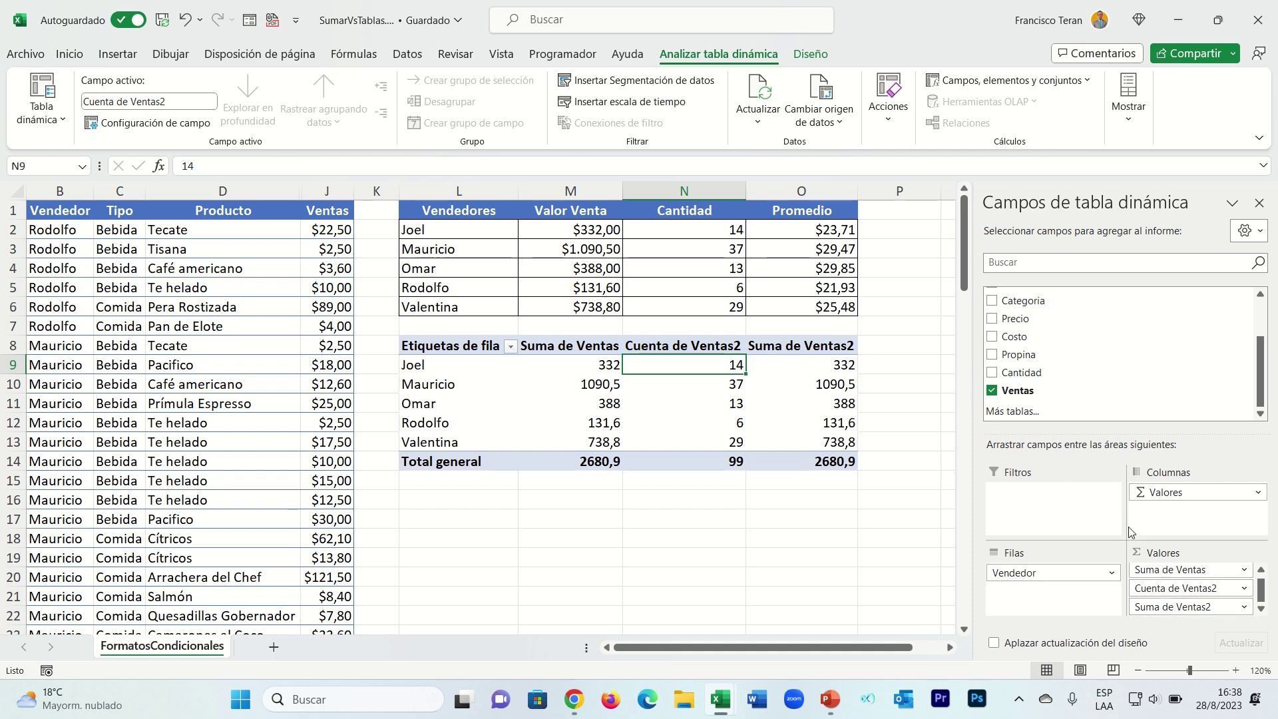
pyautogui.click(1244, 607)
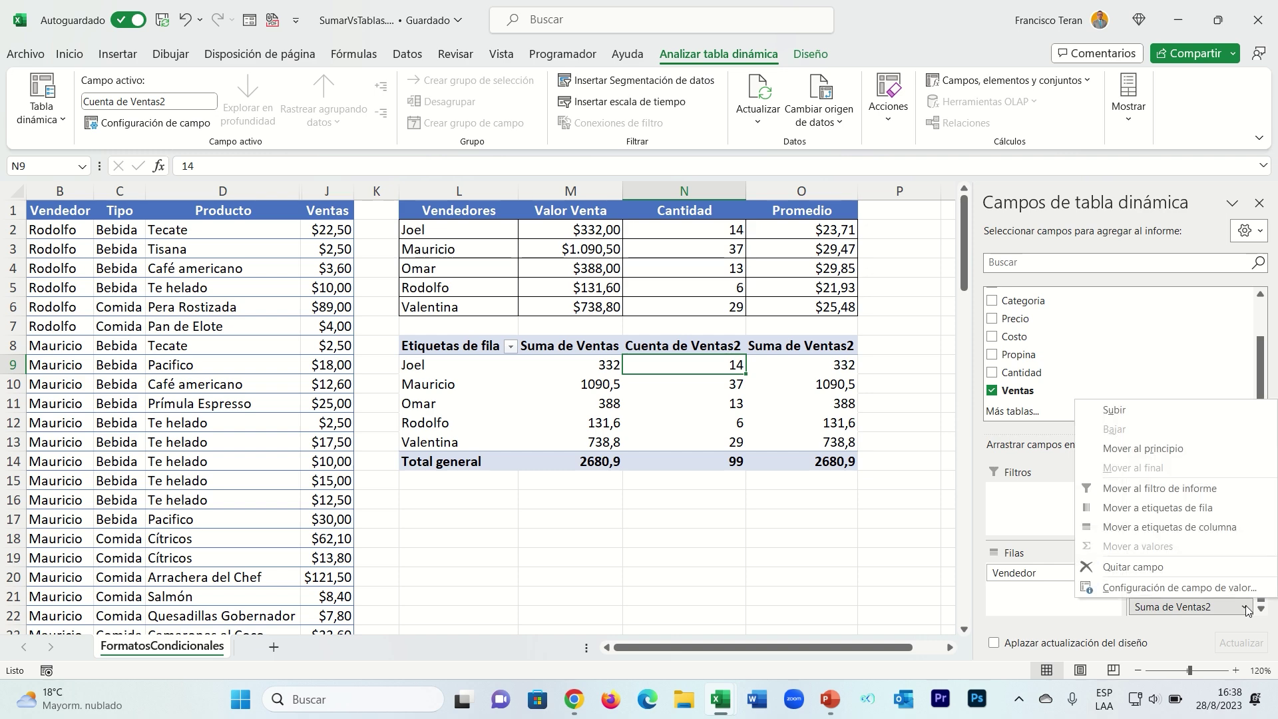
pyautogui.click(1180, 588)
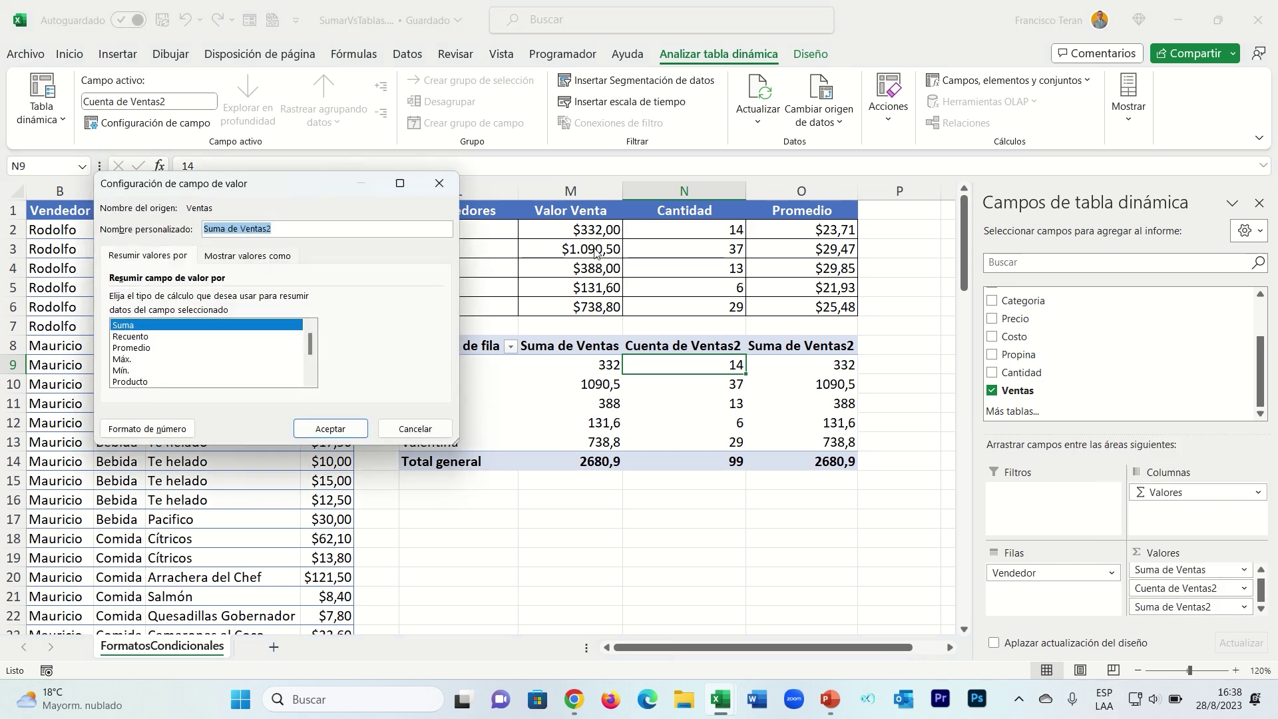
pyautogui.moveTo(317, 182); pyautogui.dragTo(545, 179)
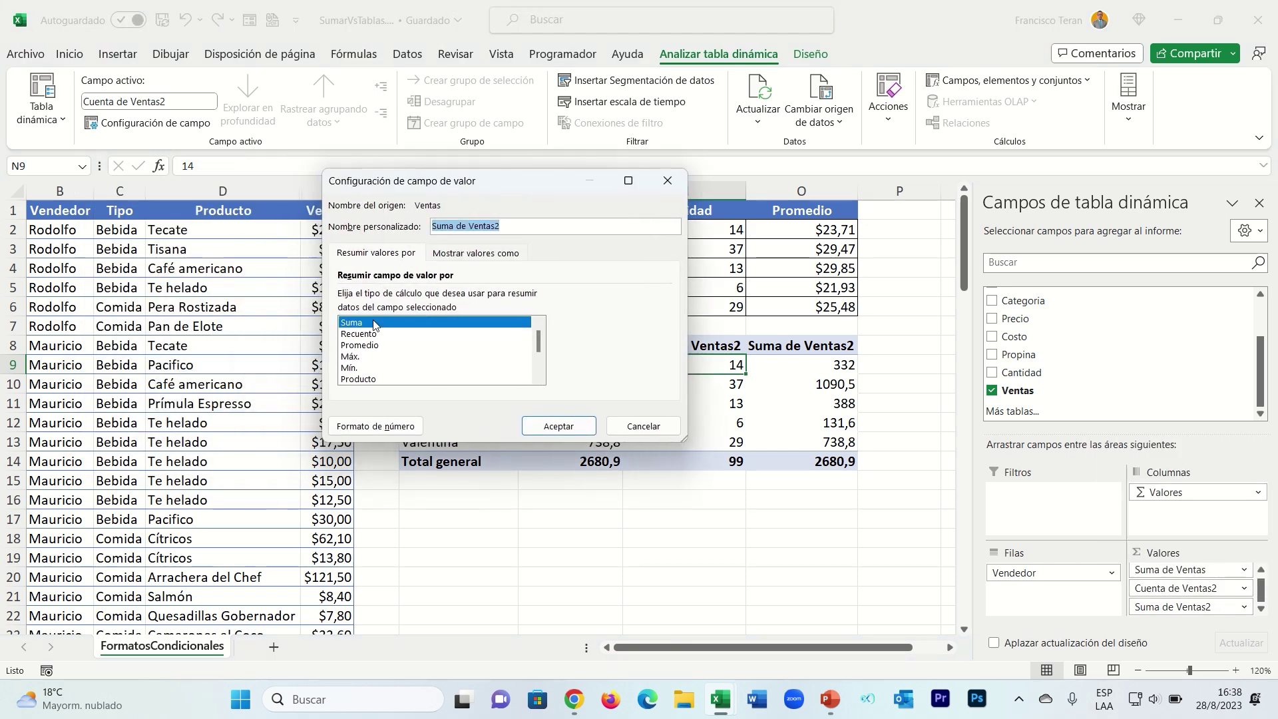
pyautogui.click(373, 345)
pyautogui.click(554, 423)
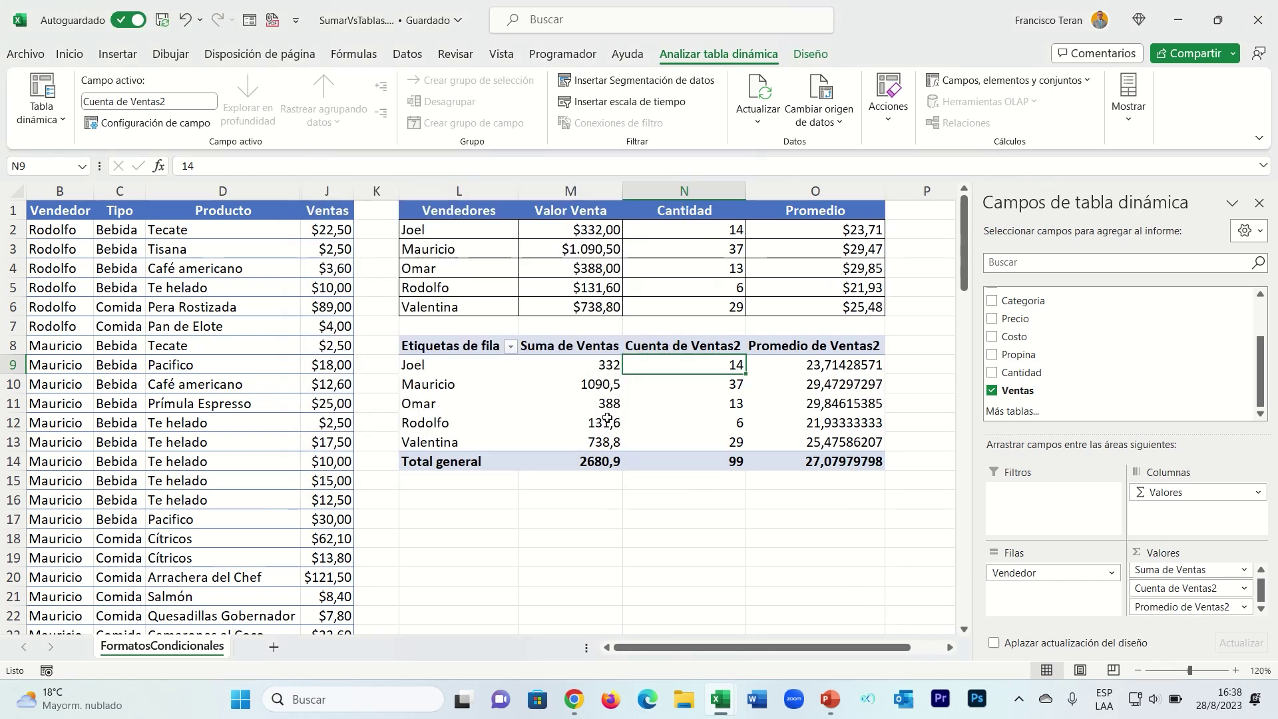
# - Format the pivot table's average column O9:O14 as Moneda with two decimals
pyautogui.moveTo(821, 365); pyautogui.dragTo(825, 463)
pyautogui.click(70, 54)
pyautogui.click(563, 113)
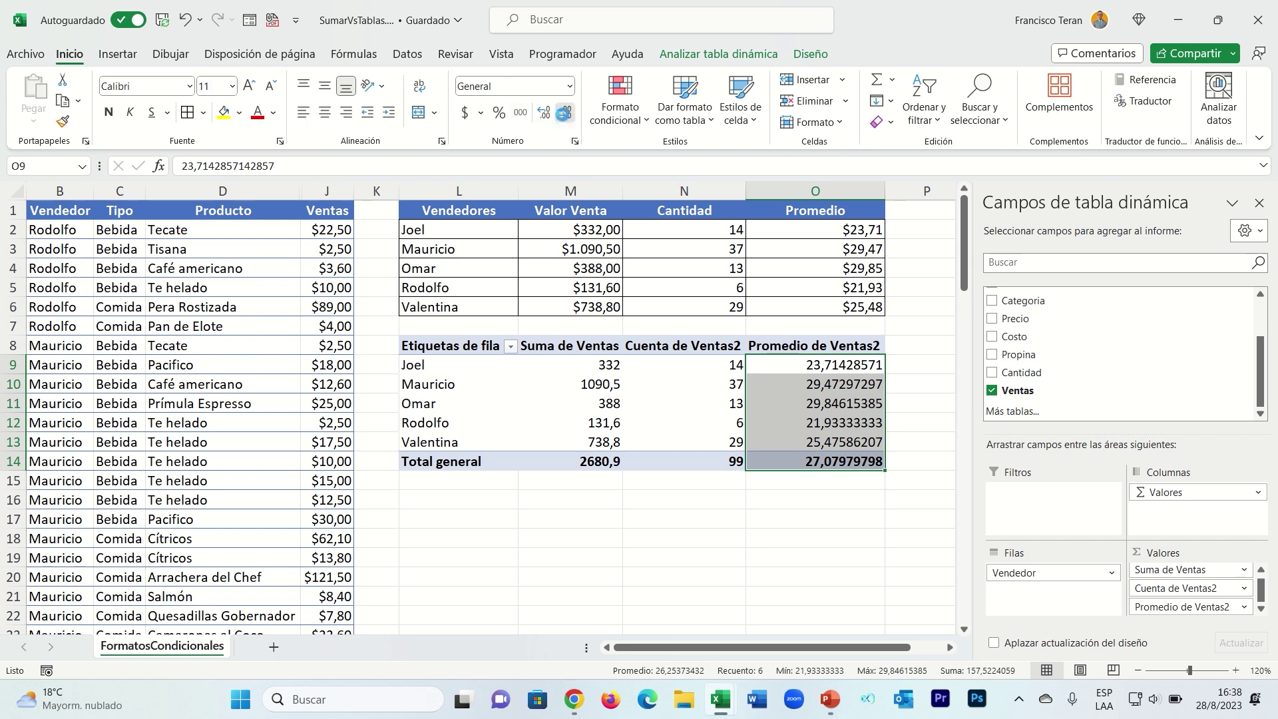
pyautogui.click(563, 113)
pyautogui.click(563, 113)
pyautogui.click(563, 114)
pyautogui.click(563, 113)
pyautogui.click(563, 113)
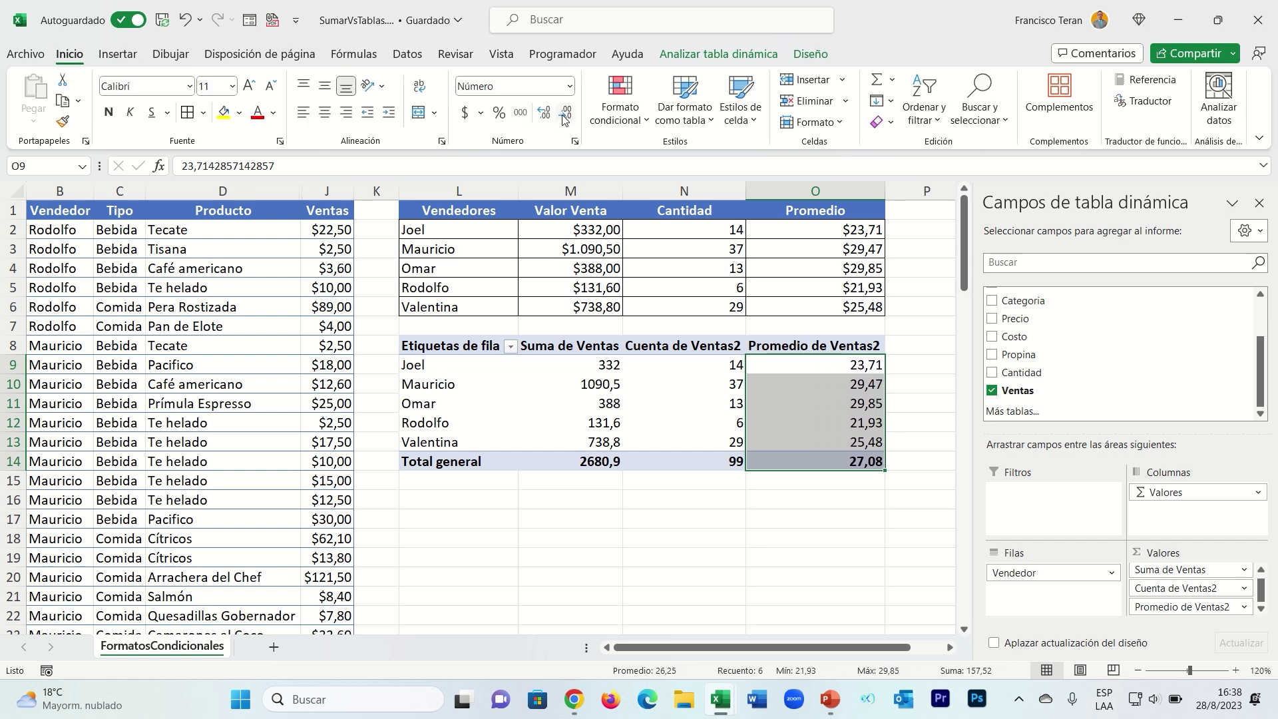
pyautogui.click(570, 90)
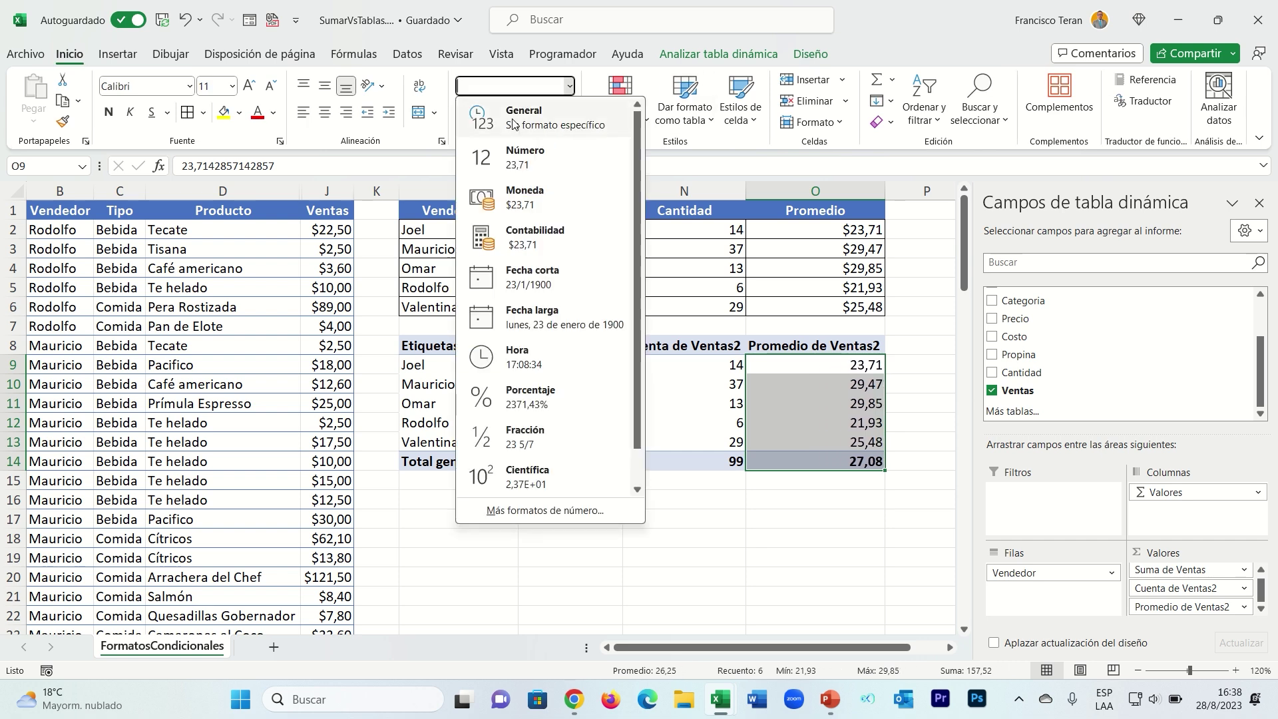
pyautogui.click(546, 185)
# - Apply the Moneda format to the pivot table's Suma de Ventas values in M9:M14
pyautogui.moveTo(595, 361); pyautogui.dragTo(599, 462)
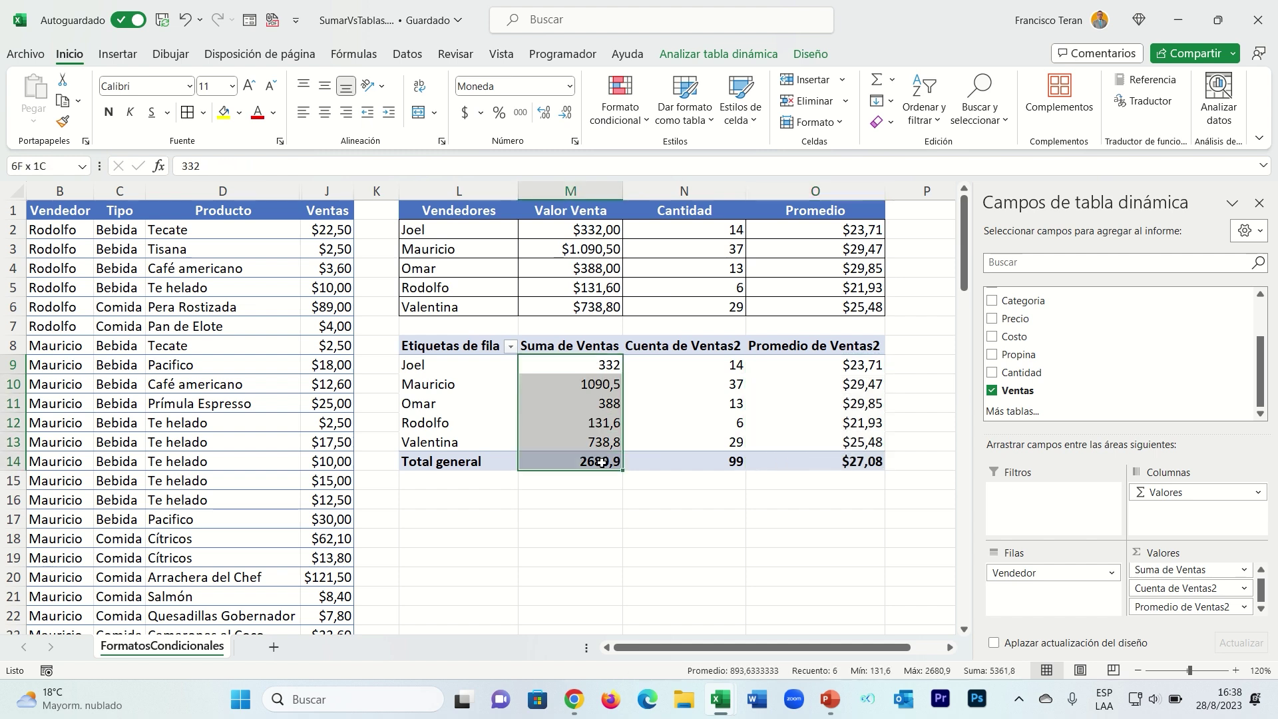
pyautogui.click(568, 86)
pyautogui.click(546, 185)
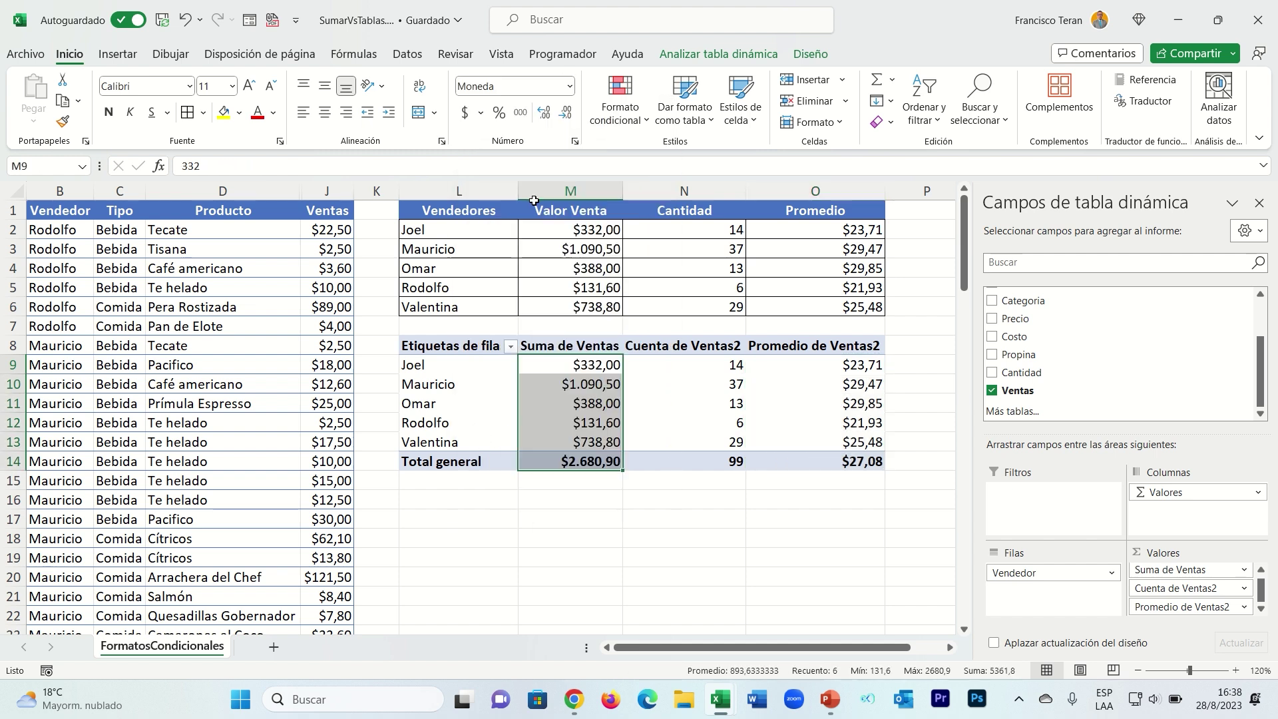
# - Compare the conditional sum, count and average formulas in M2:O6 with the matching pivot table values
pyautogui.click(656, 256)
pyautogui.click(737, 402)
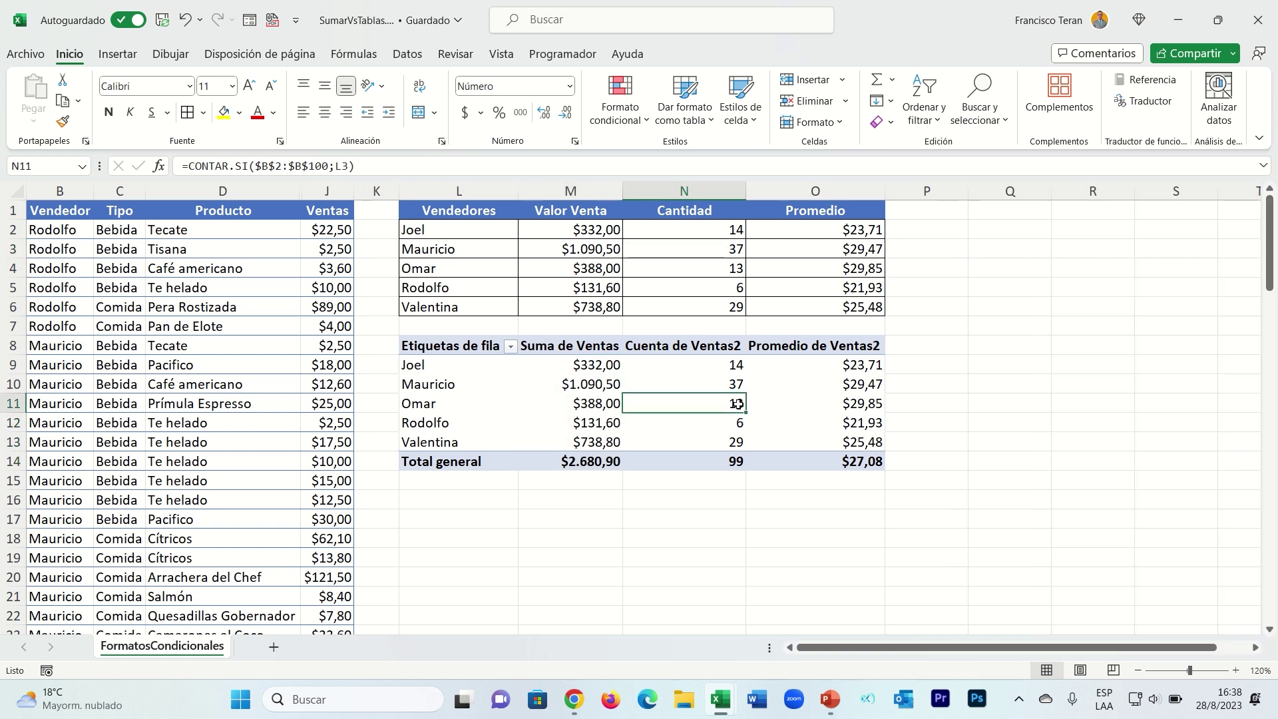
pyautogui.click(740, 273)
pyautogui.click(664, 233)
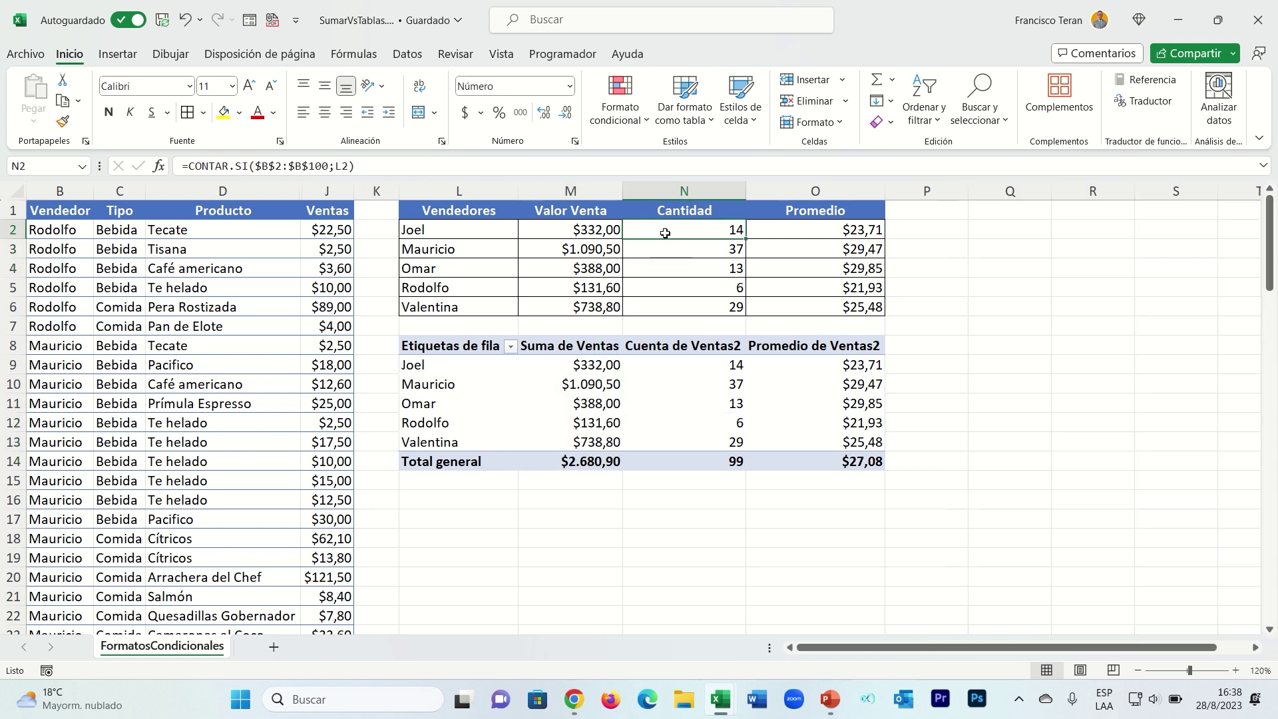
pyautogui.click(662, 389)
pyautogui.click(567, 289)
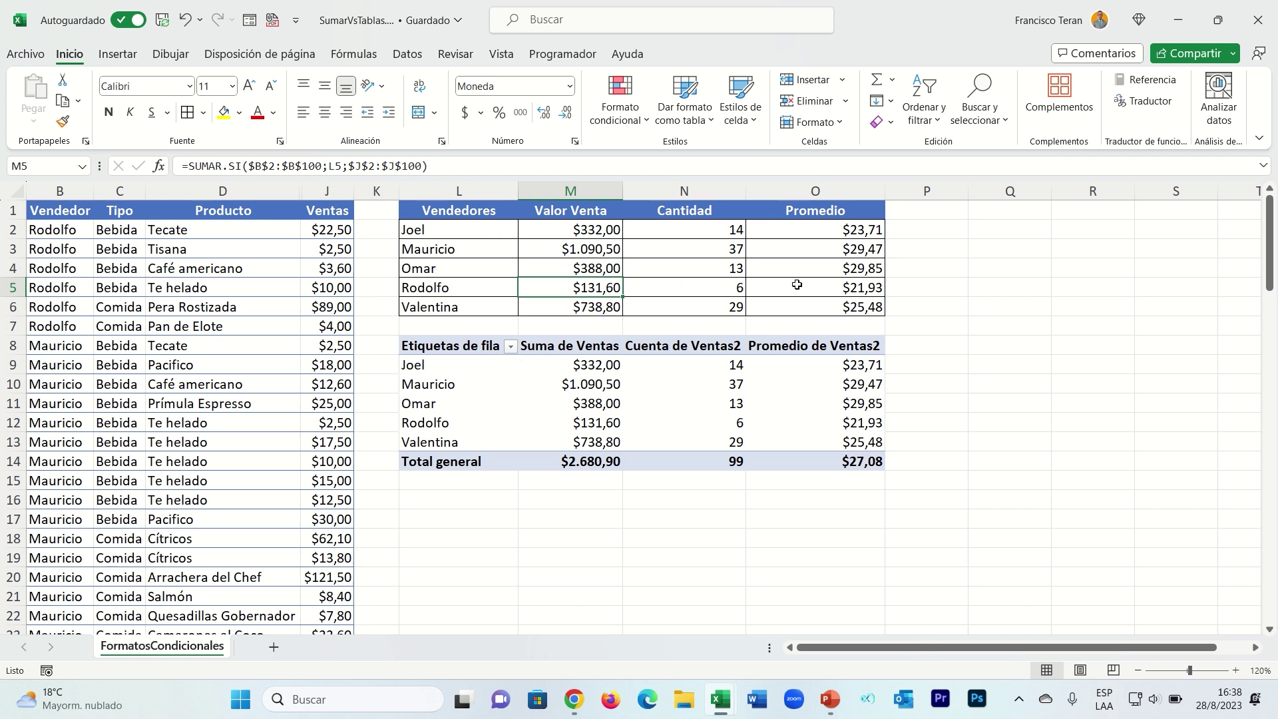
pyautogui.click(837, 246)
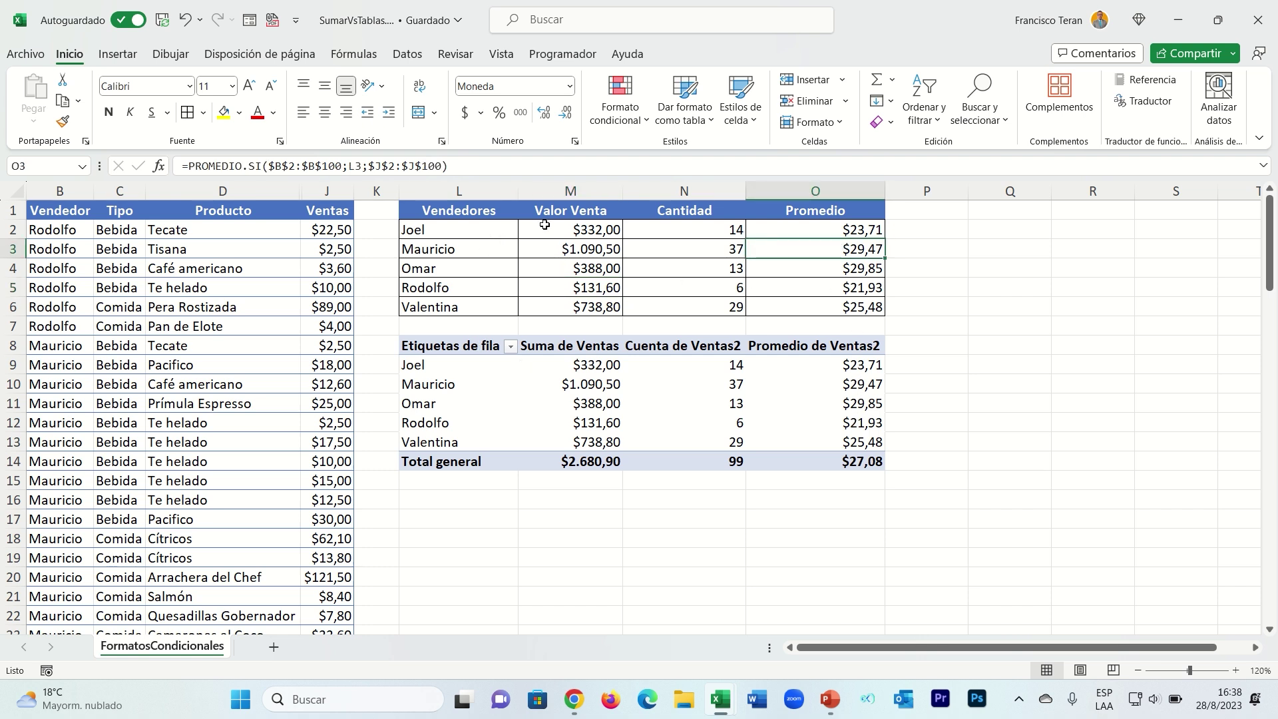
pyautogui.click(546, 226)
pyautogui.click(571, 363)
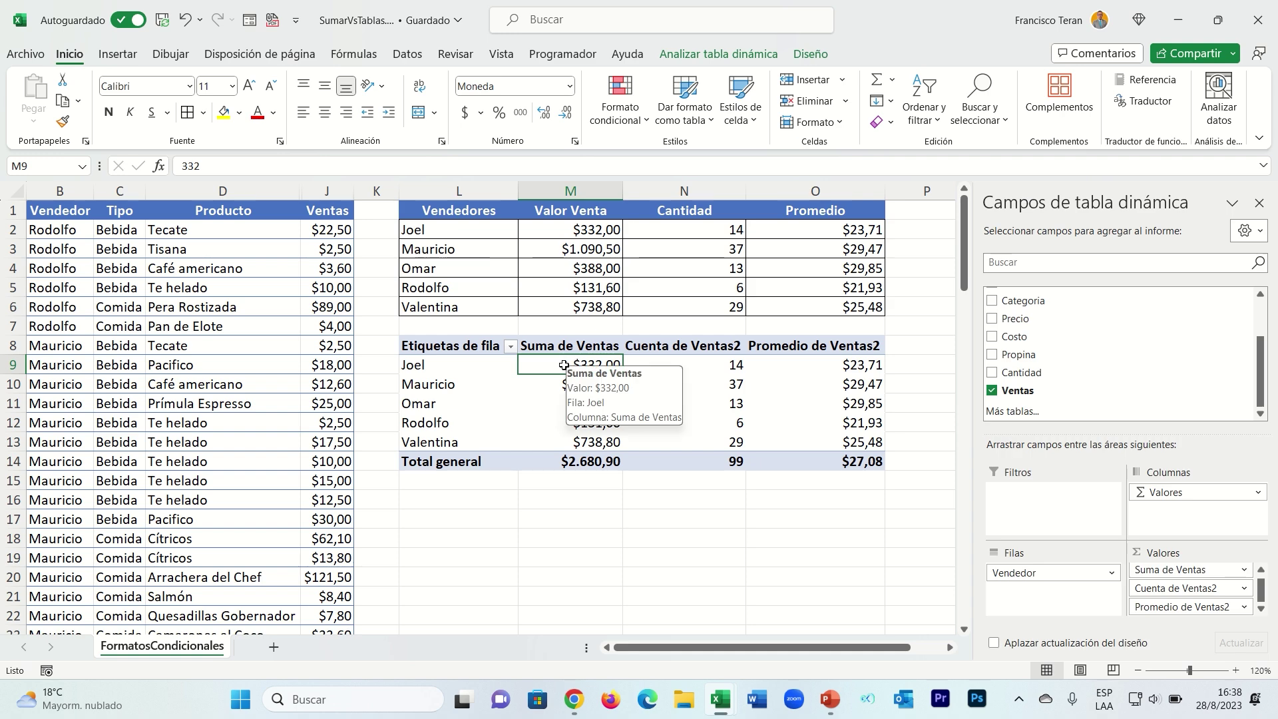
pyautogui.moveTo(586, 228); pyautogui.dragTo(851, 306)
pyautogui.click(848, 236)
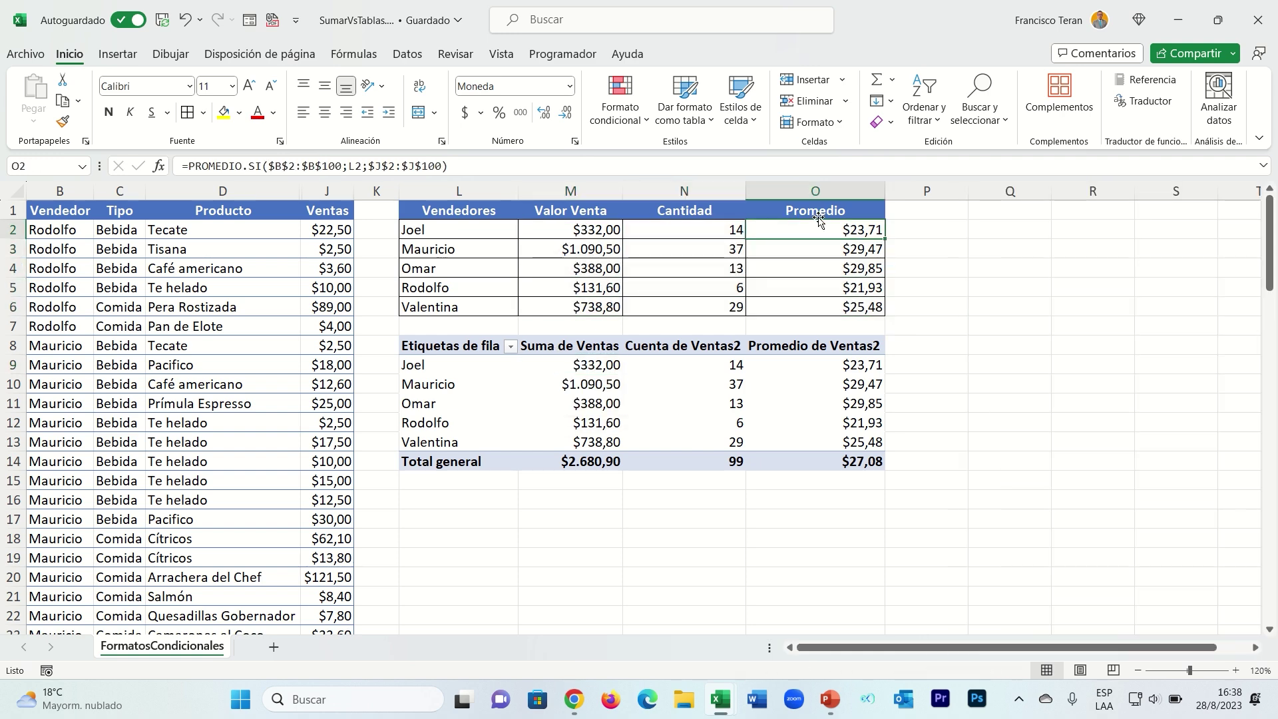
pyautogui.moveTo(821, 227); pyautogui.dragTo(833, 303)
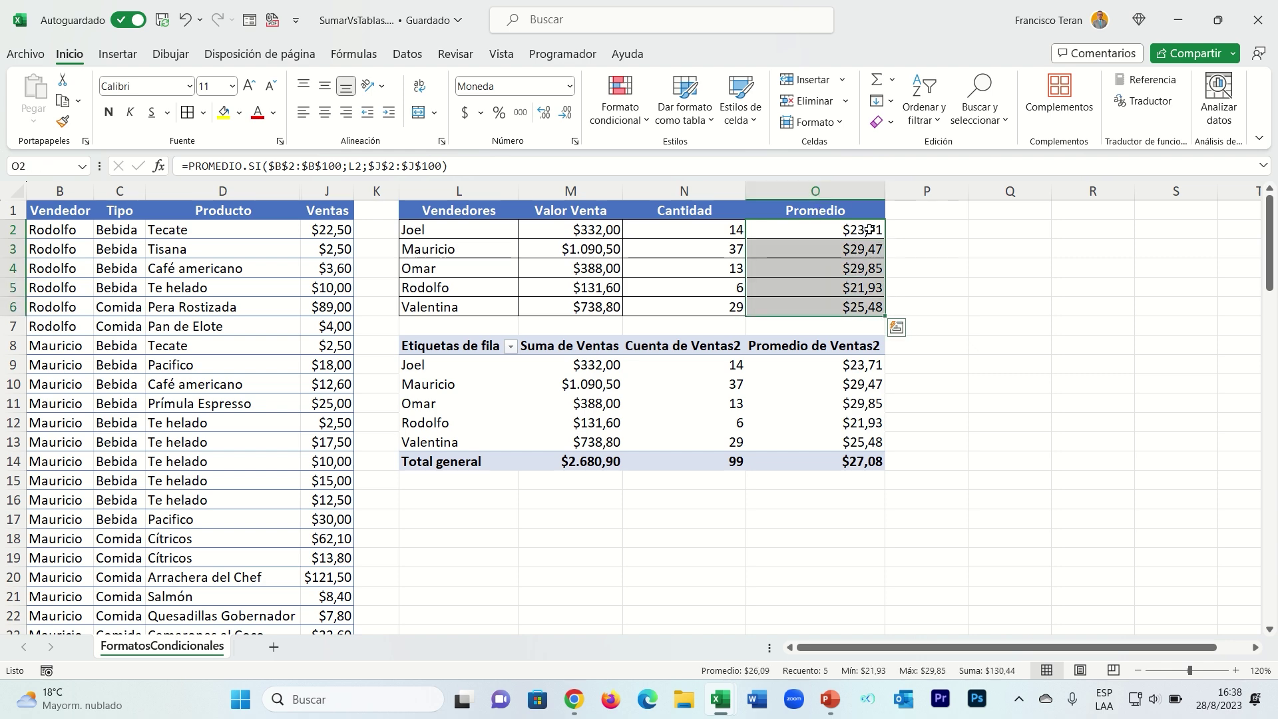
pyautogui.moveTo(828, 231); pyautogui.dragTo(818, 293)
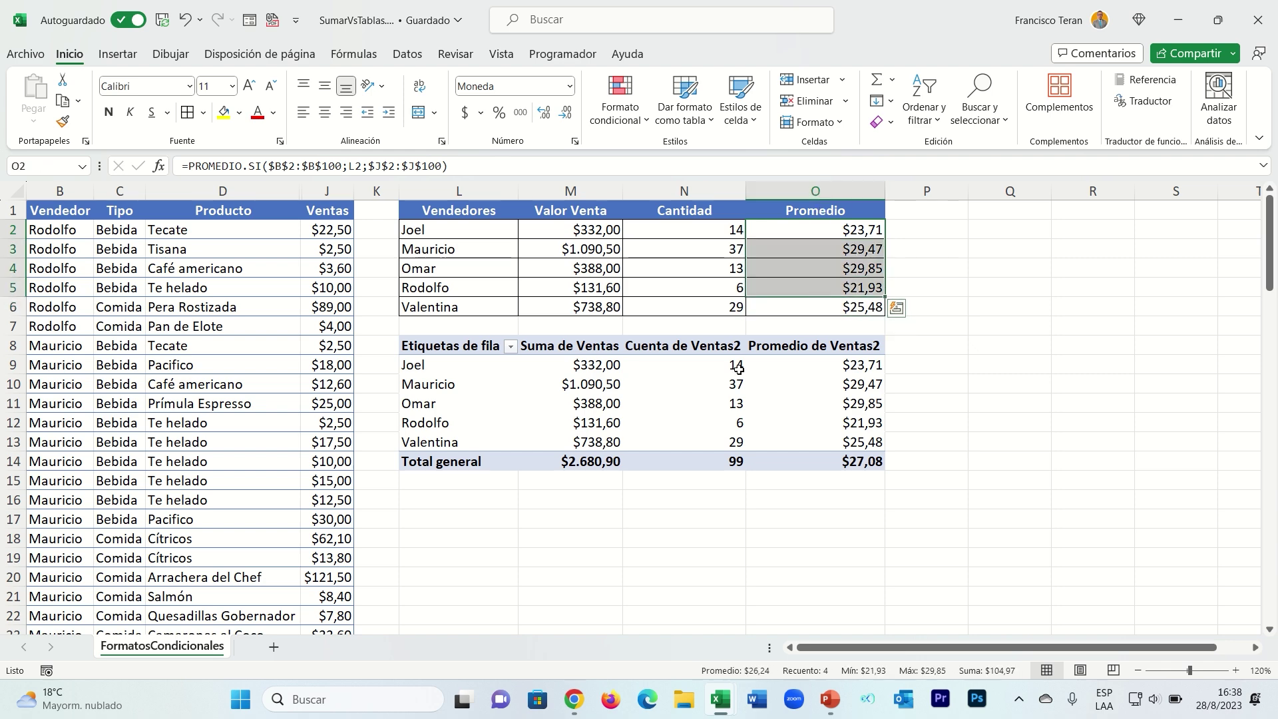
# - Remove the Promedio de Ventas2 field from the pivot table's values and undo the removal
pyautogui.click(595, 369)
pyautogui.moveTo(1171, 606); pyautogui.dragTo(859, 559)
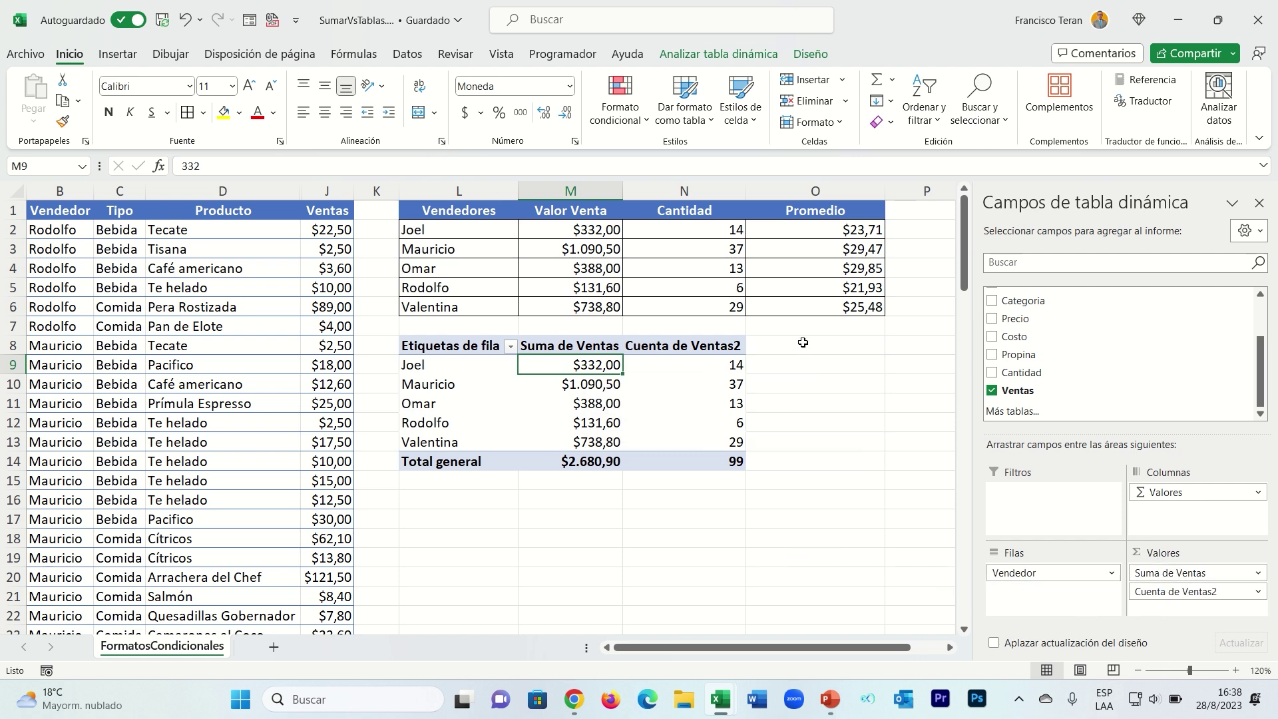
pyautogui.moveTo(803, 342); pyautogui.dragTo(807, 442)
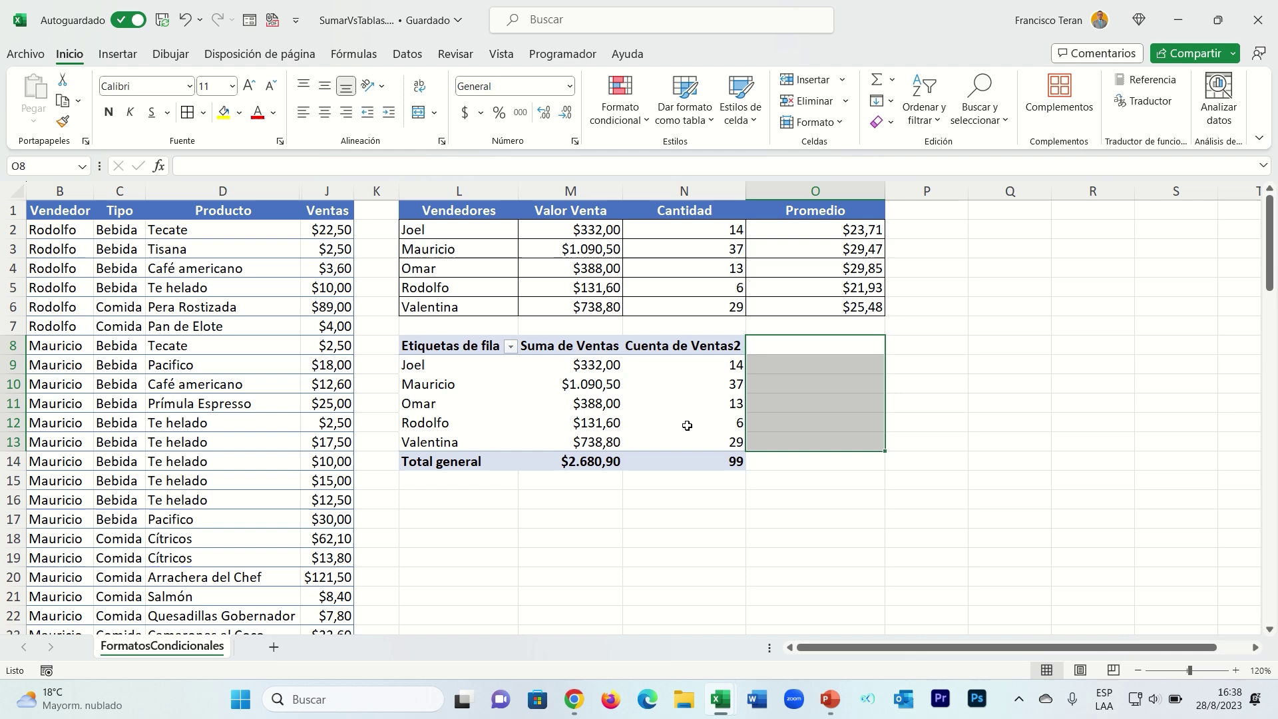
pyautogui.hotkey('ctrl', 'z')
# - Change the Promedio de Ventas2 value field to summarize by Máx. and review the maximum per vendor
pyautogui.click(839, 370)
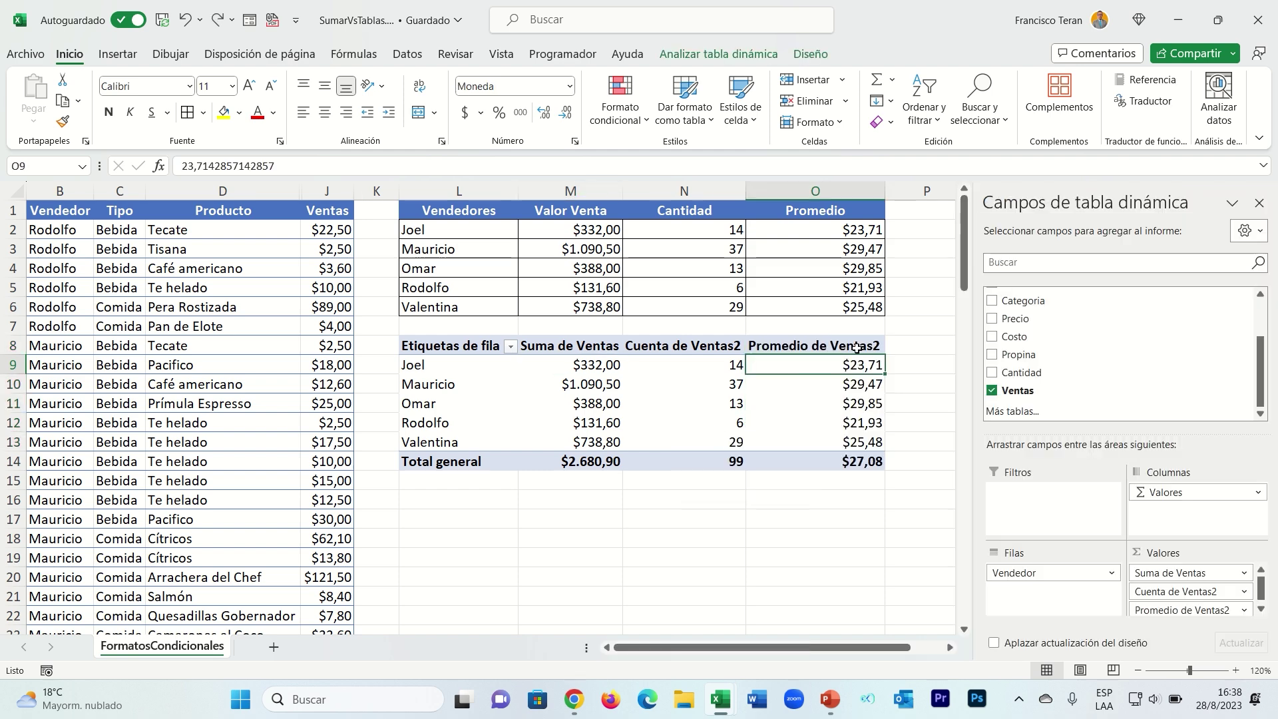
pyautogui.click(1244, 609)
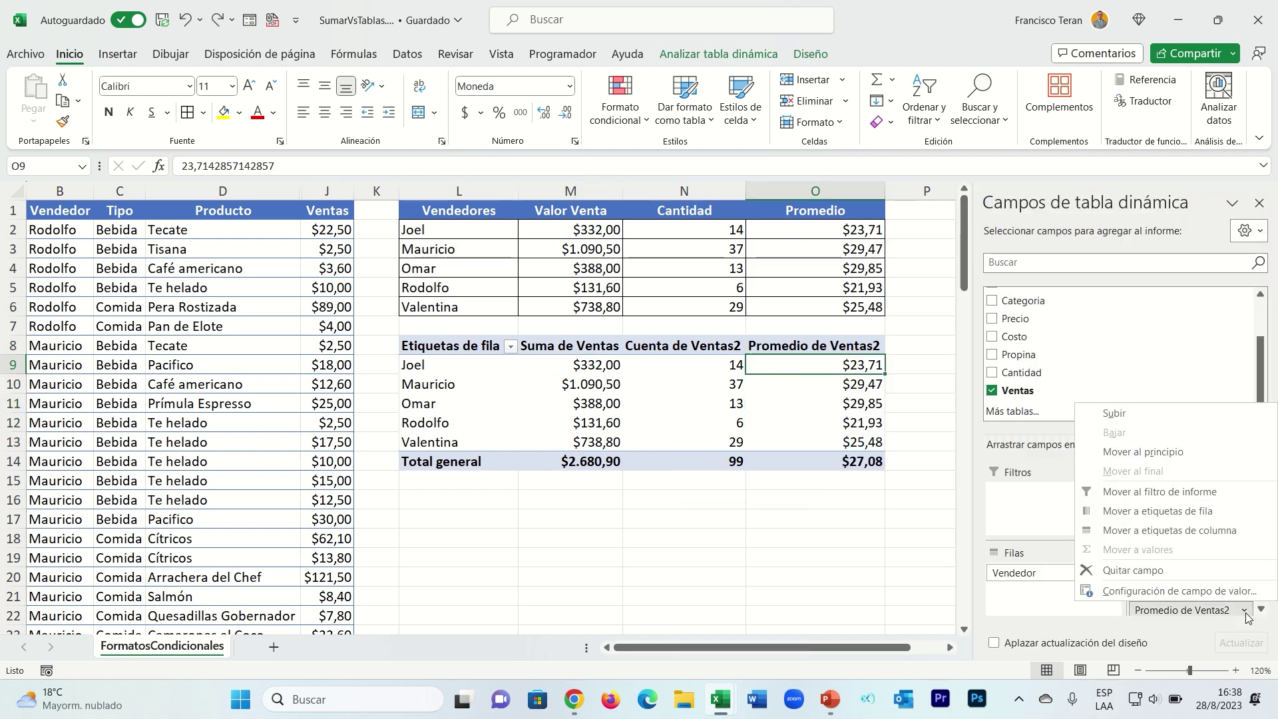
pyautogui.click(1172, 591)
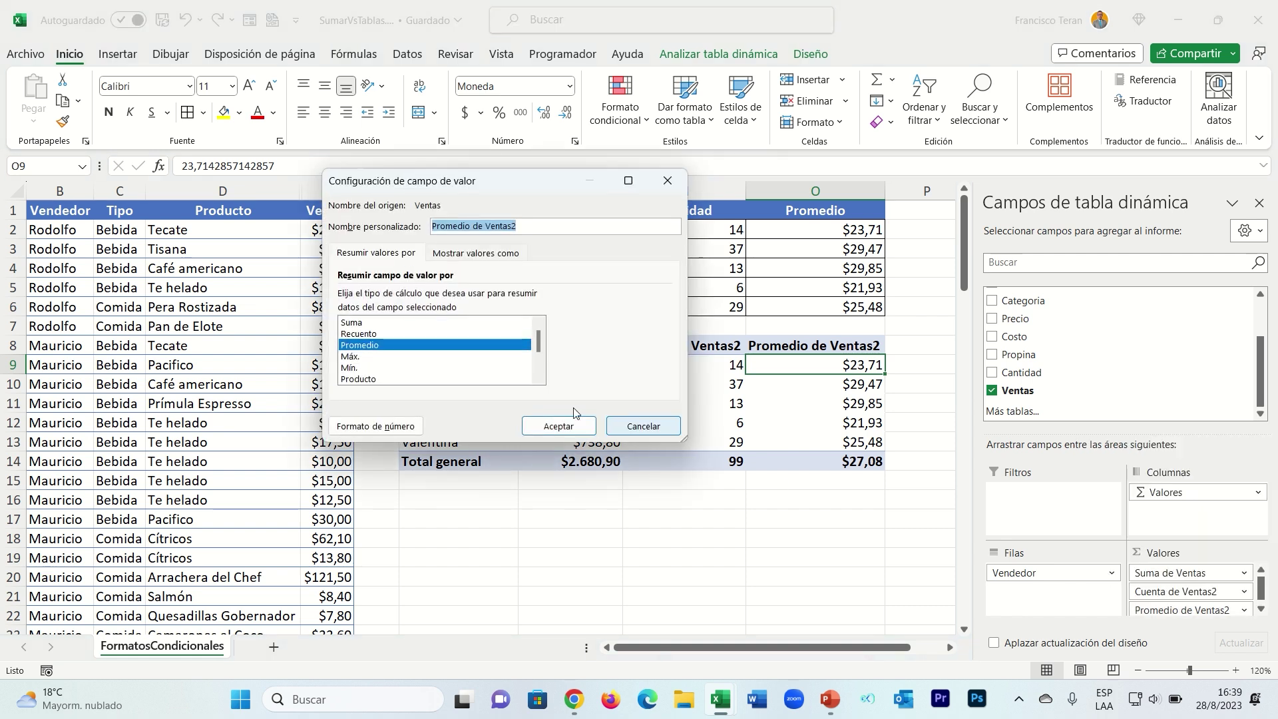
pyautogui.click(389, 356)
pyautogui.click(558, 426)
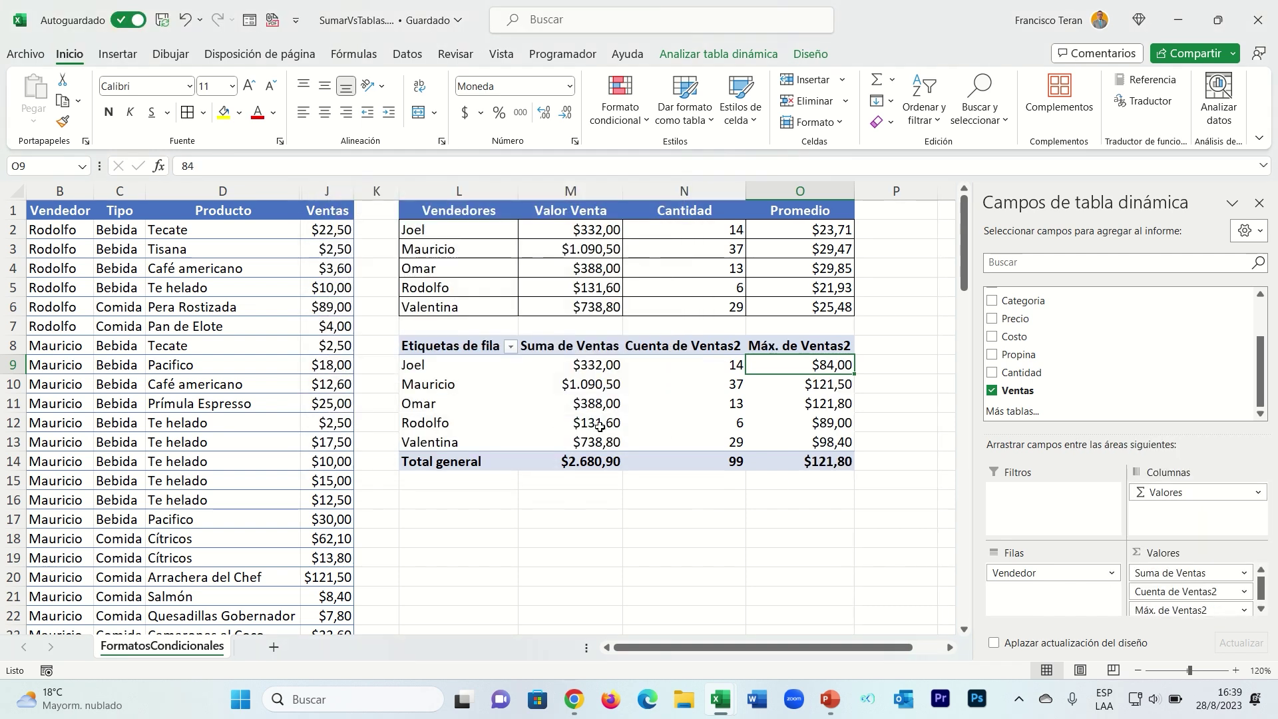
pyautogui.moveTo(813, 365); pyautogui.dragTo(813, 442)
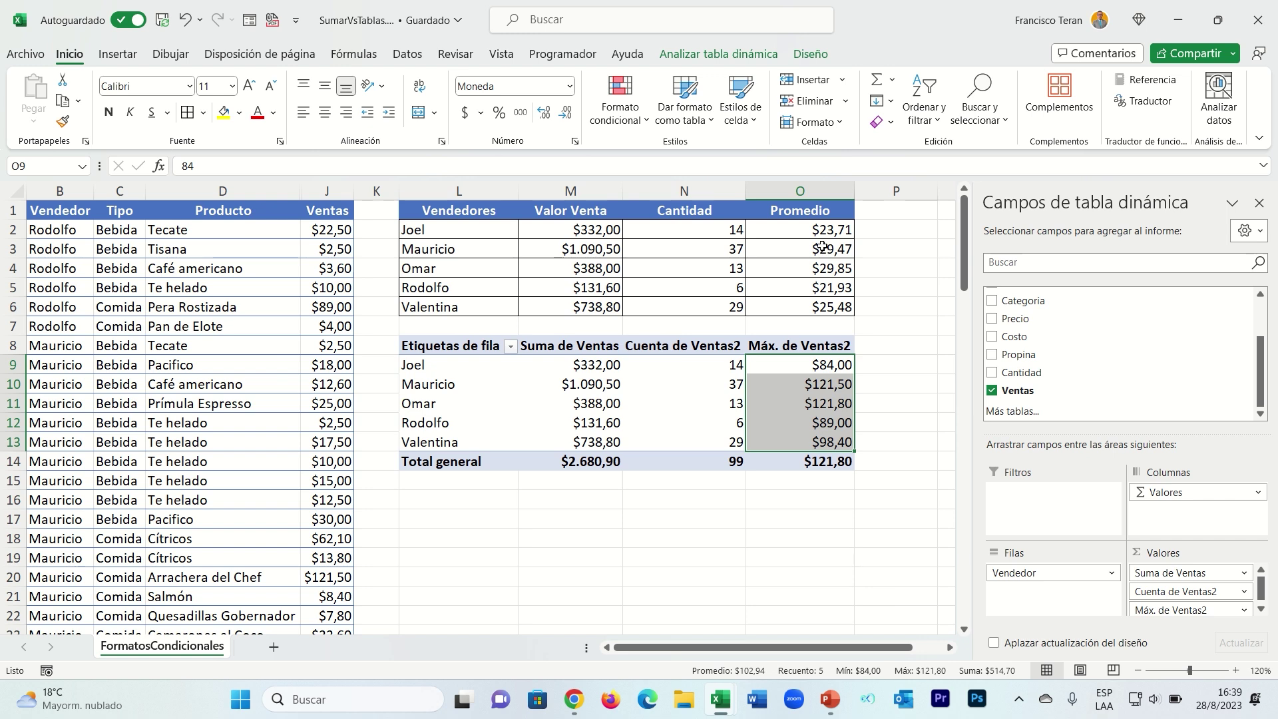
# - Try replacing PROMEDIO with "m" in cell O2's formula, cancel the edit and restore the pivot field's Promedio summary
pyautogui.click(818, 230)
pyautogui.doubleClick(783, 231)
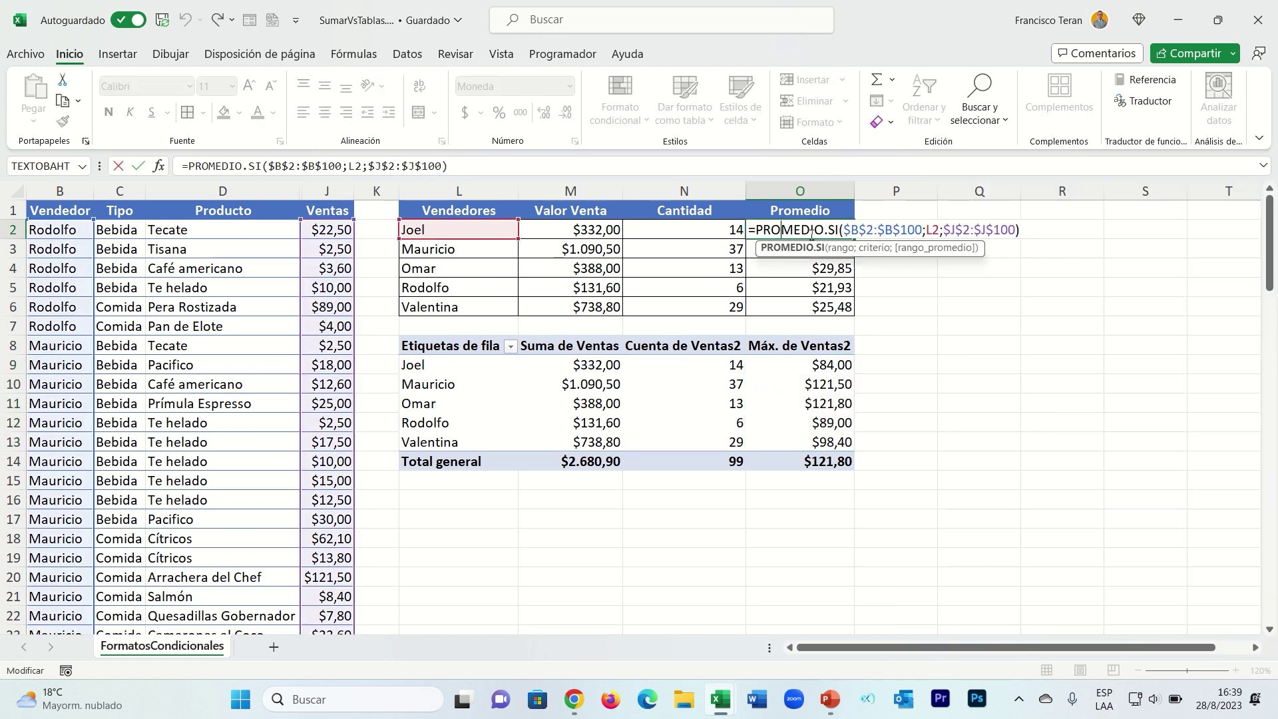
pyautogui.moveTo(824, 230); pyautogui.dragTo(760, 229)
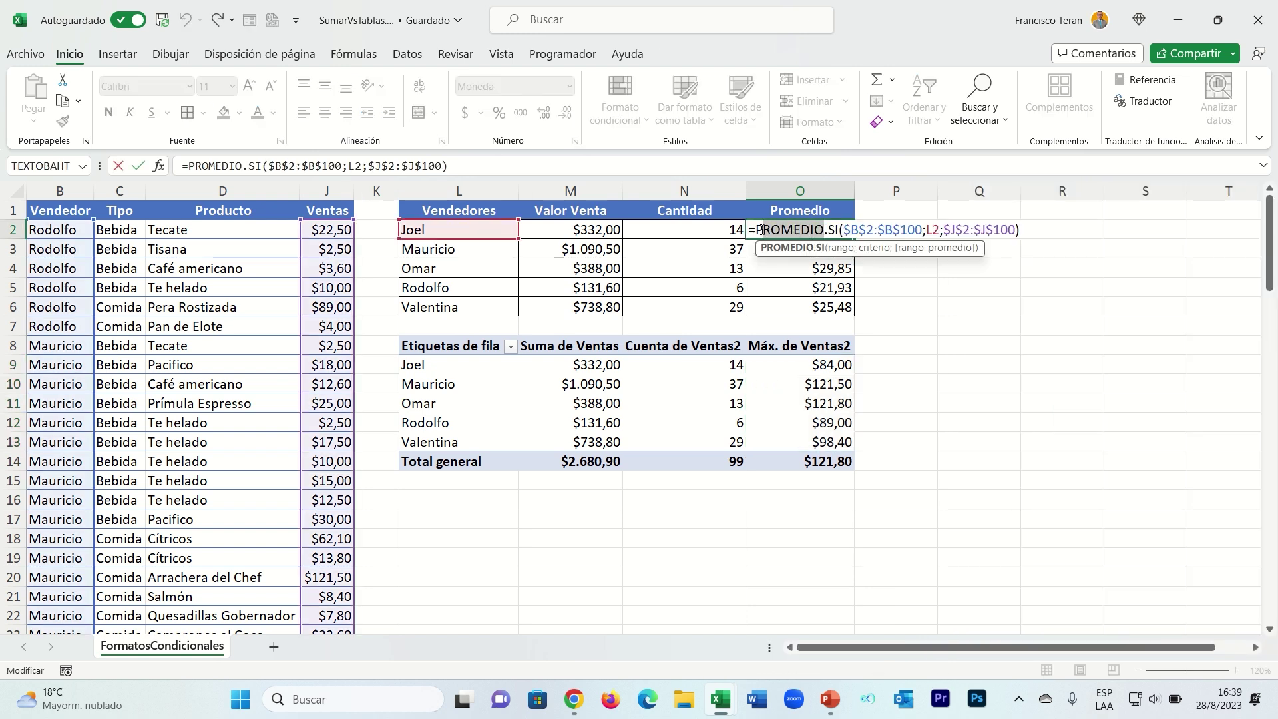
pyautogui.press('BackSpace')
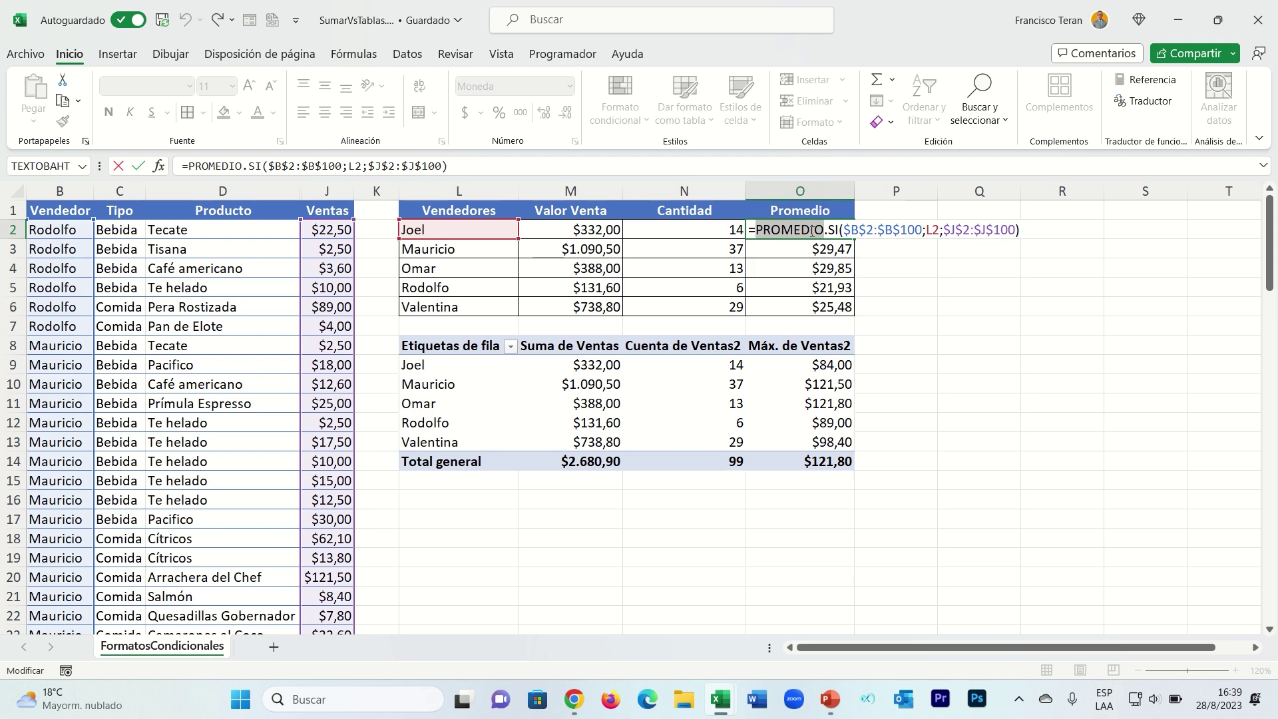
pyautogui.write('m')
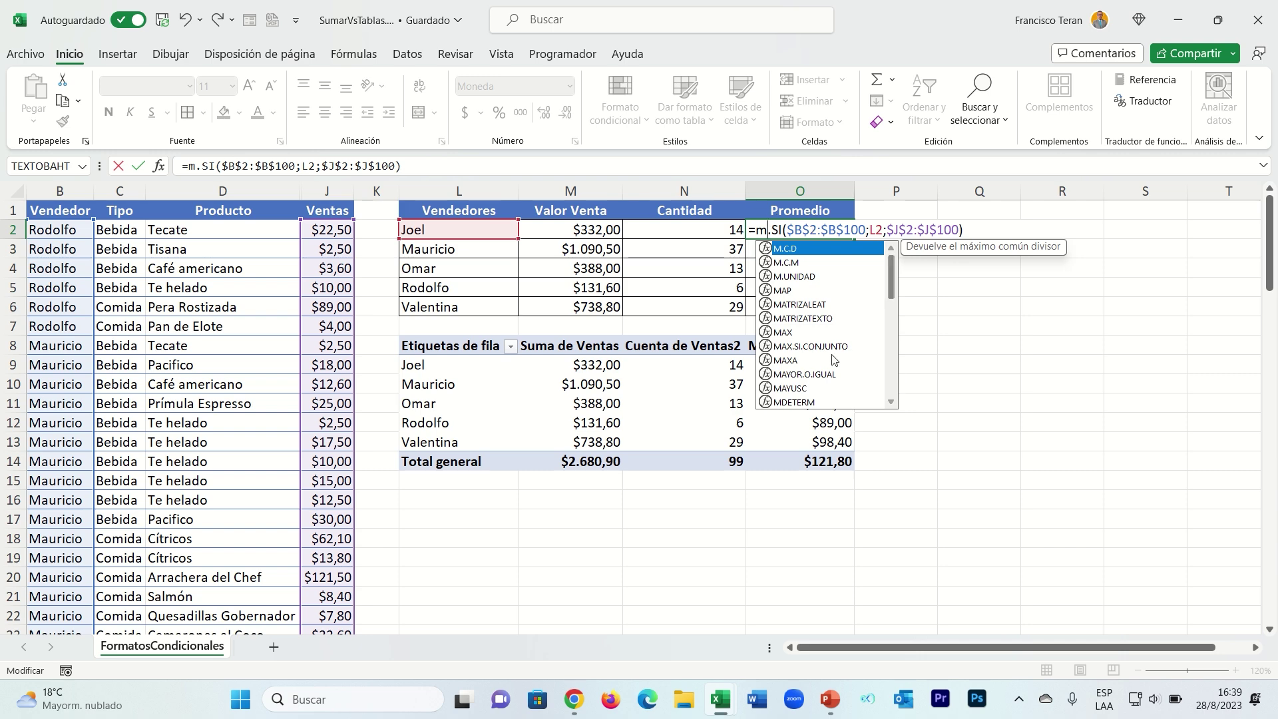
pyautogui.press('Escape')
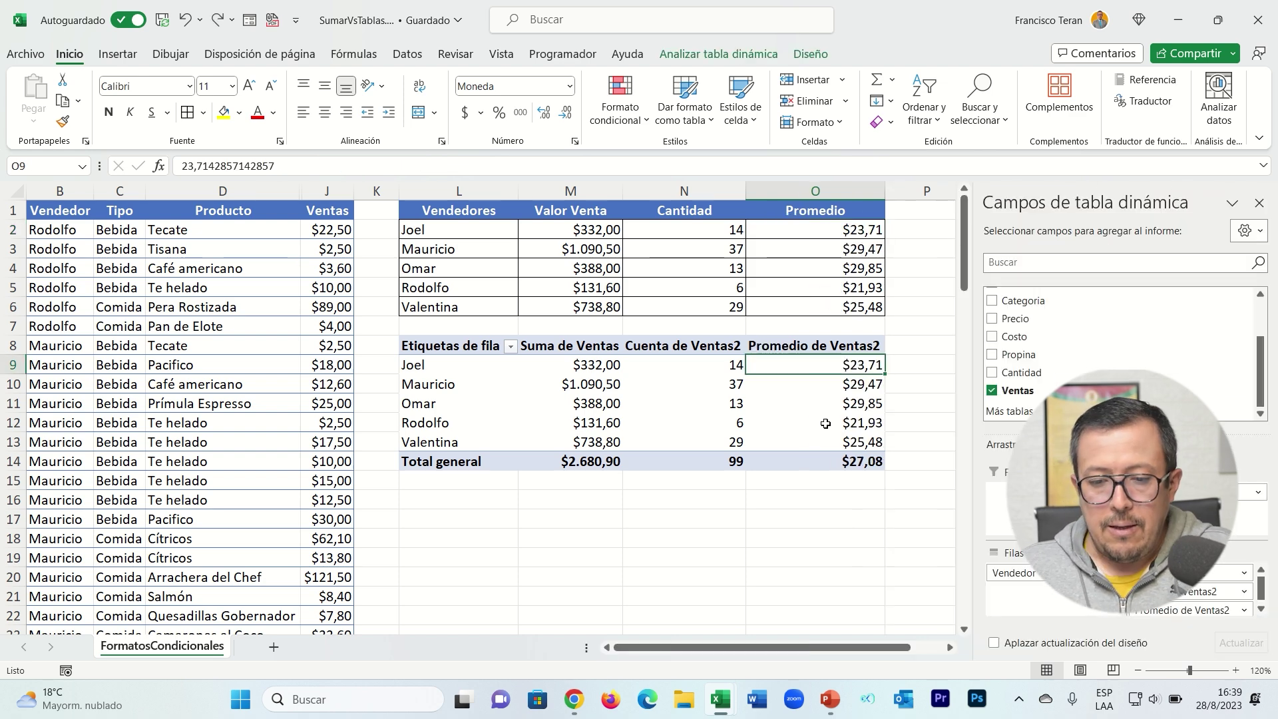
pyautogui.click(835, 388)
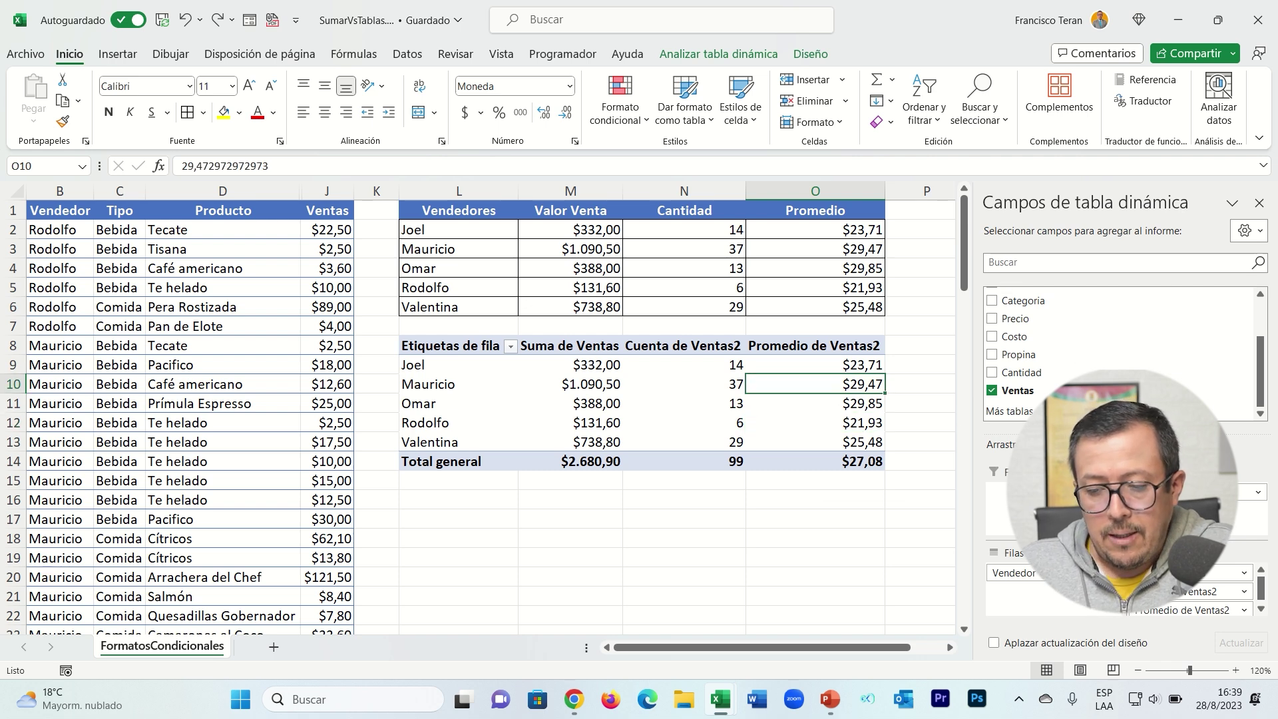